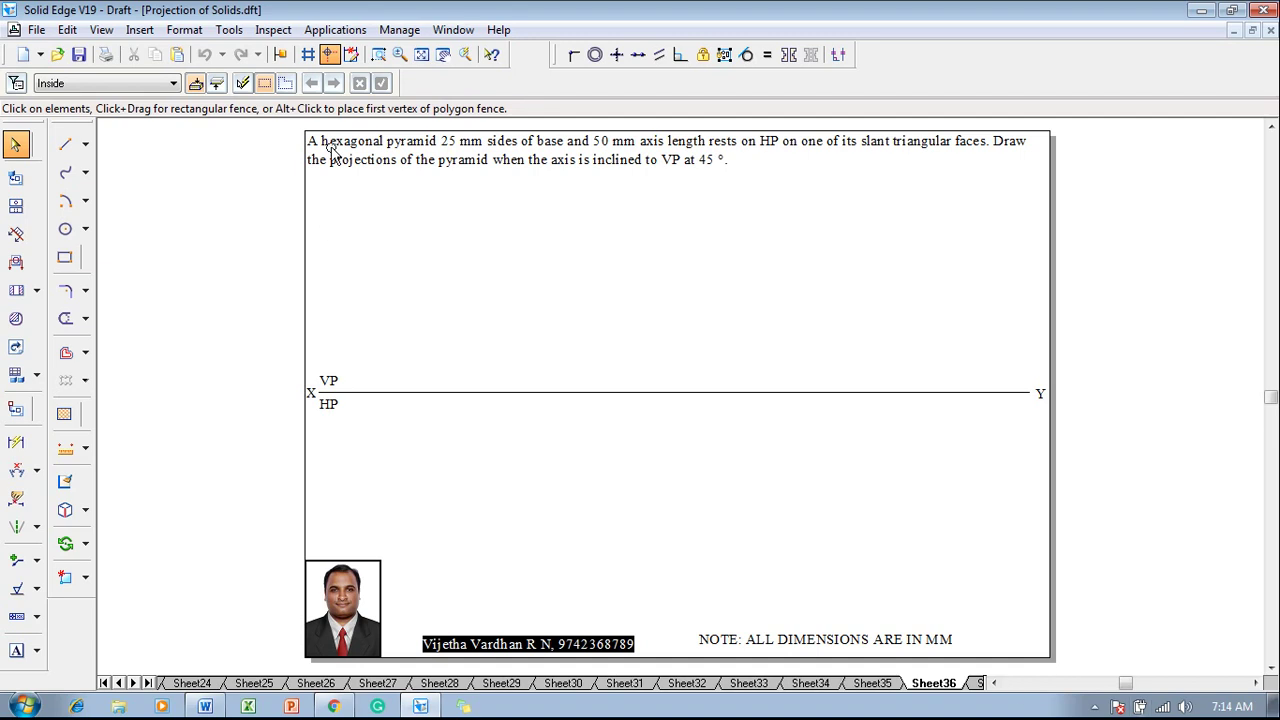
Open the Applications menu above the projection sheet.
click(325, 30)
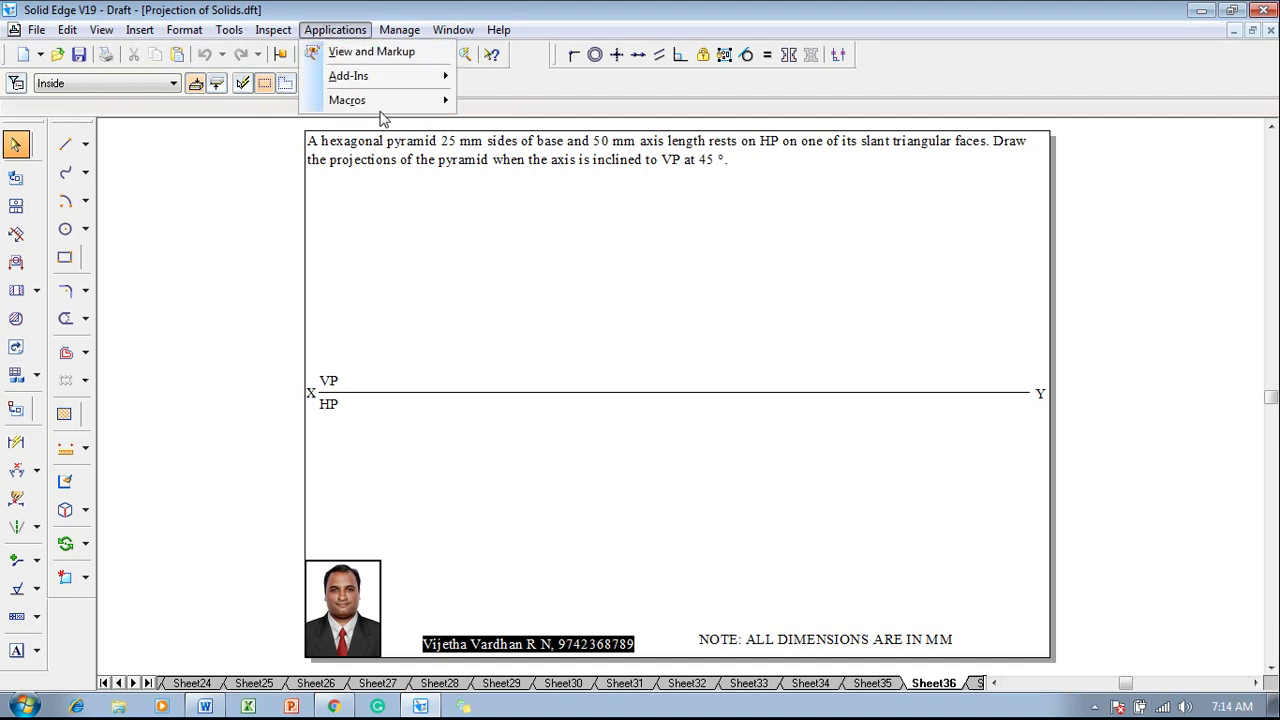
Use the nSidePolygon macro to place a 6-sided, 25 mm flat-length hexagon below XY.
mouse_move(440, 101)
click(486, 103)
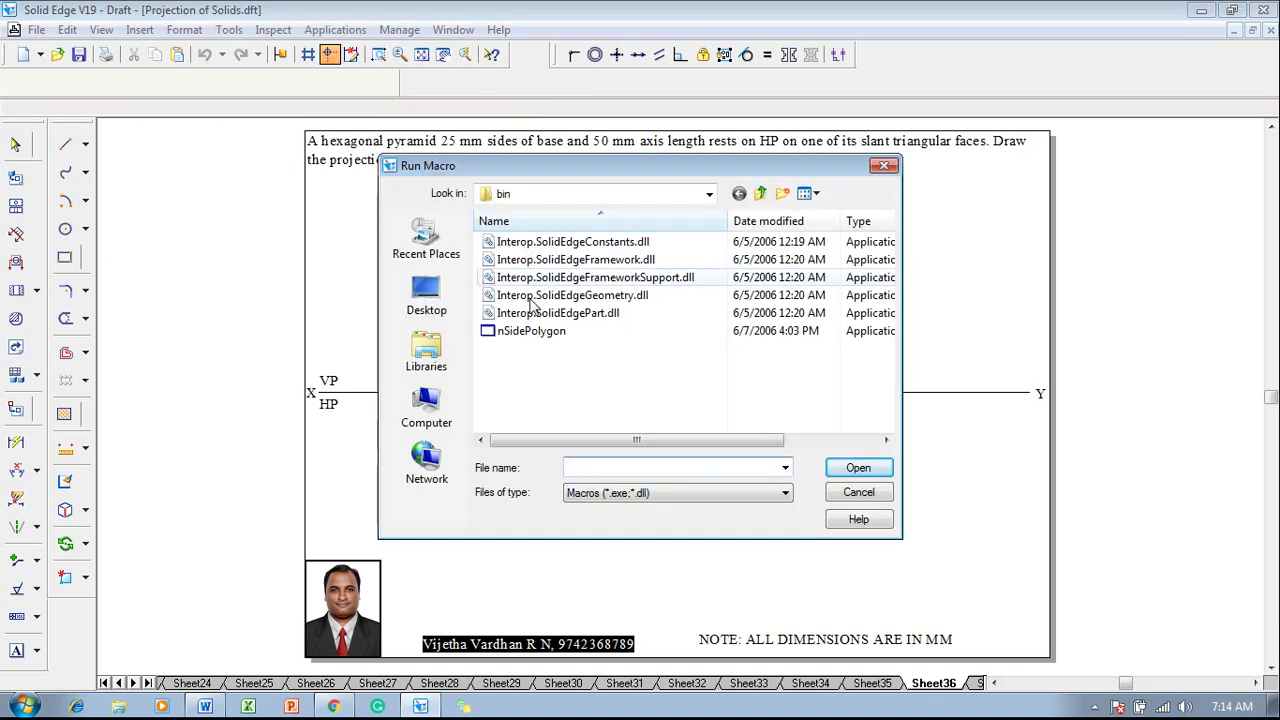
click(541, 331)
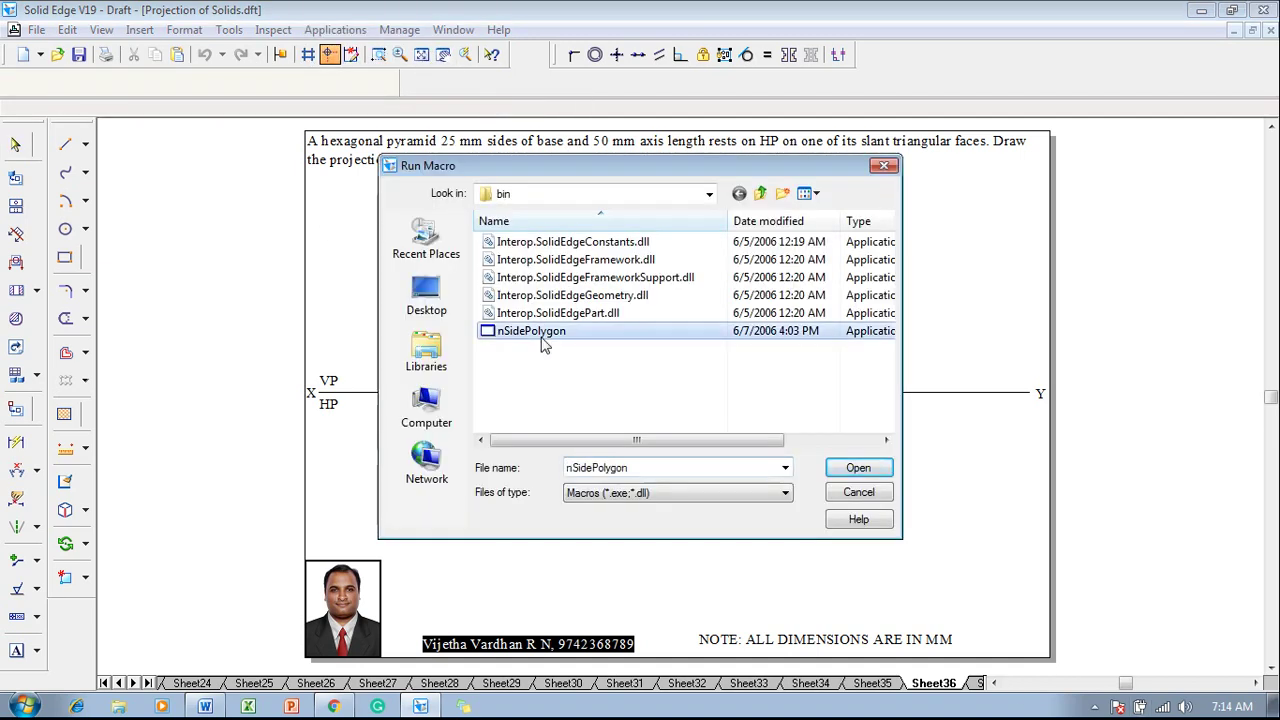
click(857, 469)
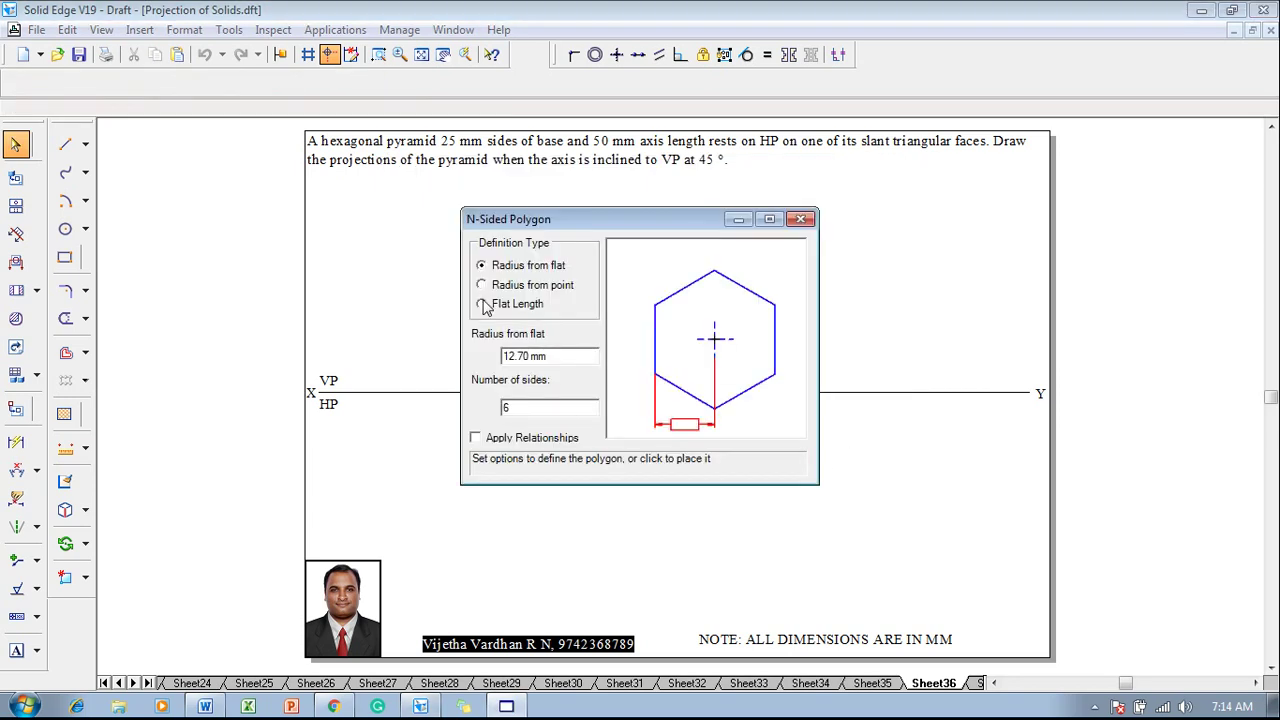
click(483, 305)
drag(529, 356, 472, 350)
text(2)
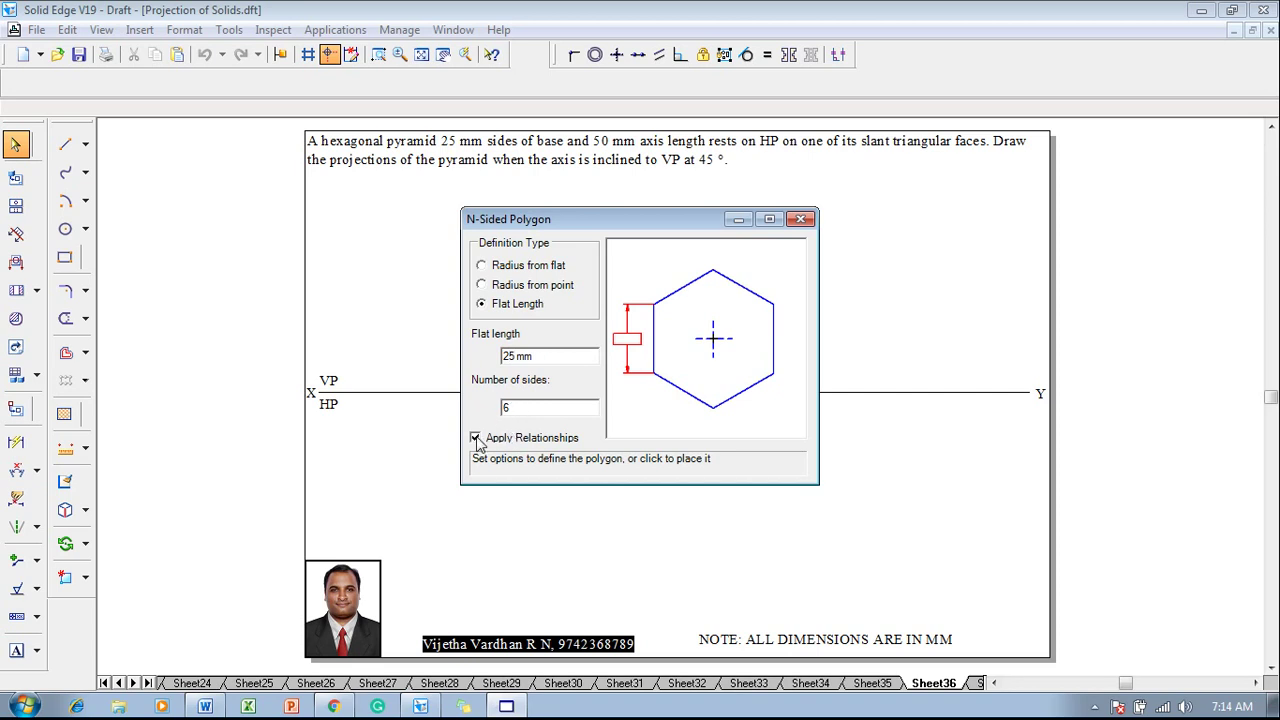
click(893, 468)
Fence-select the hexagon and drag it toward the left of the sheet.
key(Escape)
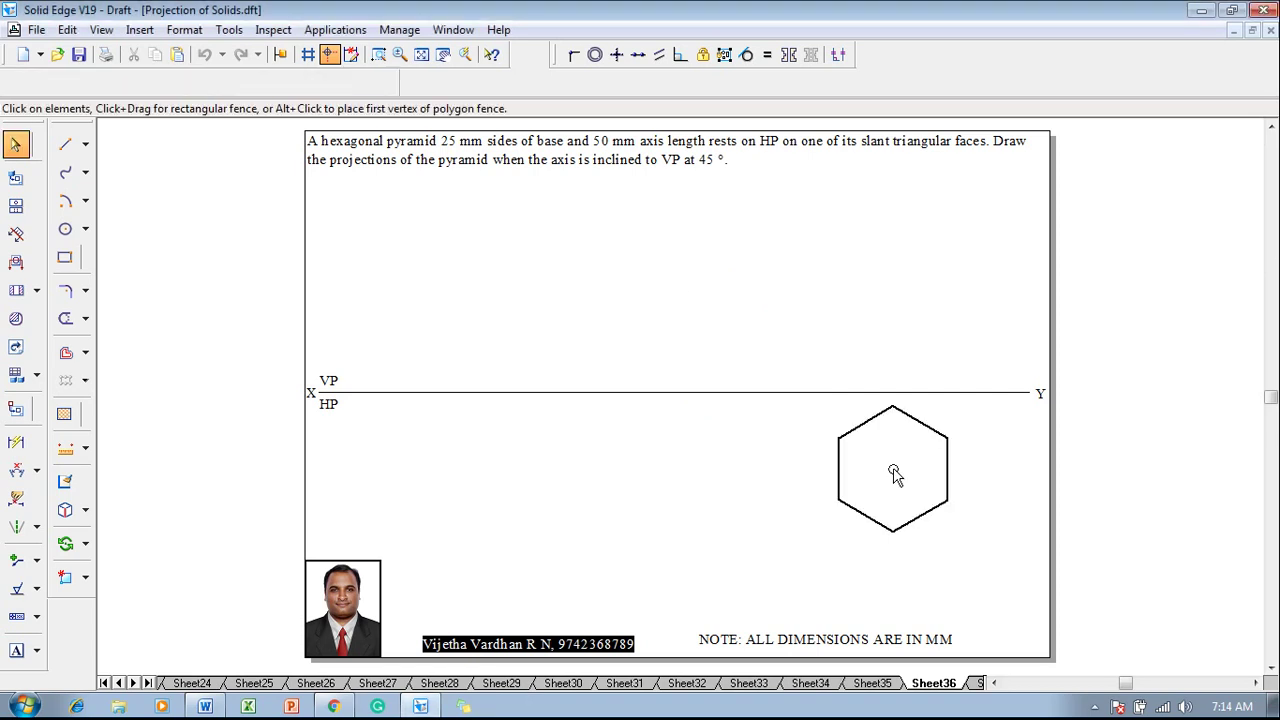
drag(980, 552, 858, 434)
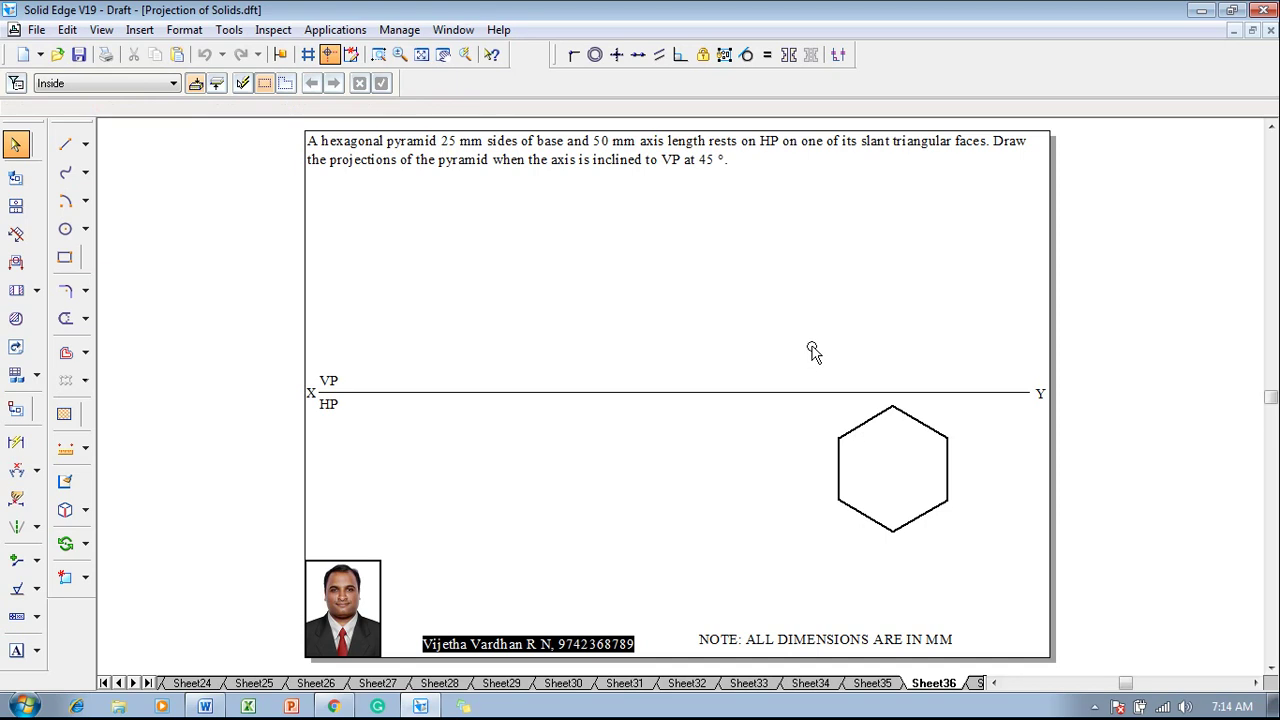
drag(980, 563, 808, 366)
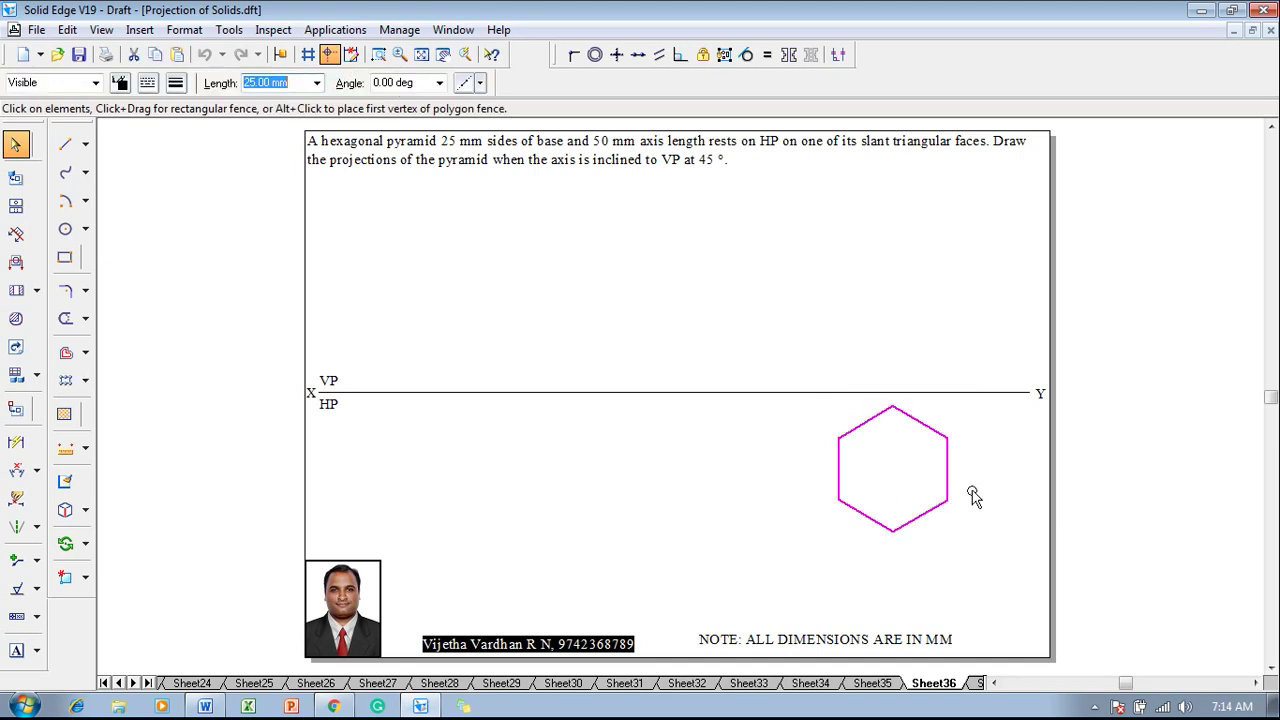
drag(947, 494, 496, 503)
click(553, 440)
Draw the hexagon's three corner-to-corner diagonals at 0.50 mm line width.
click(65, 144)
click(176, 82)
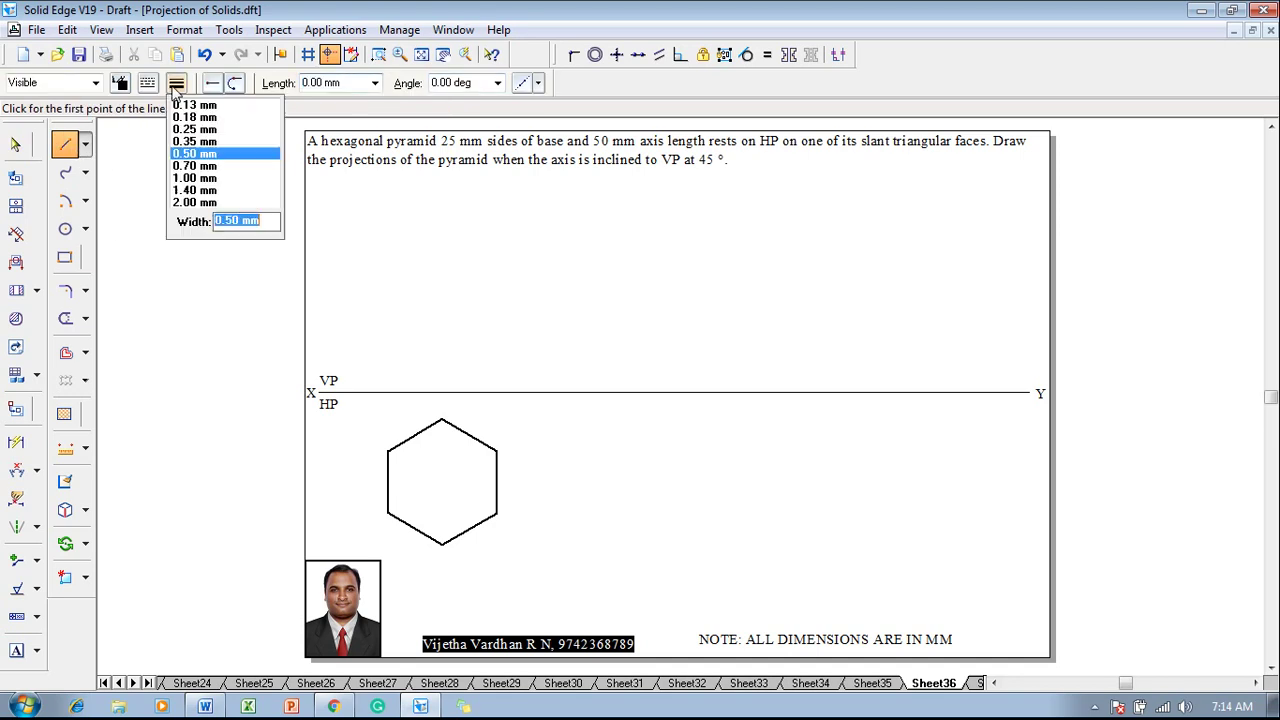
click(214, 155)
click(388, 453)
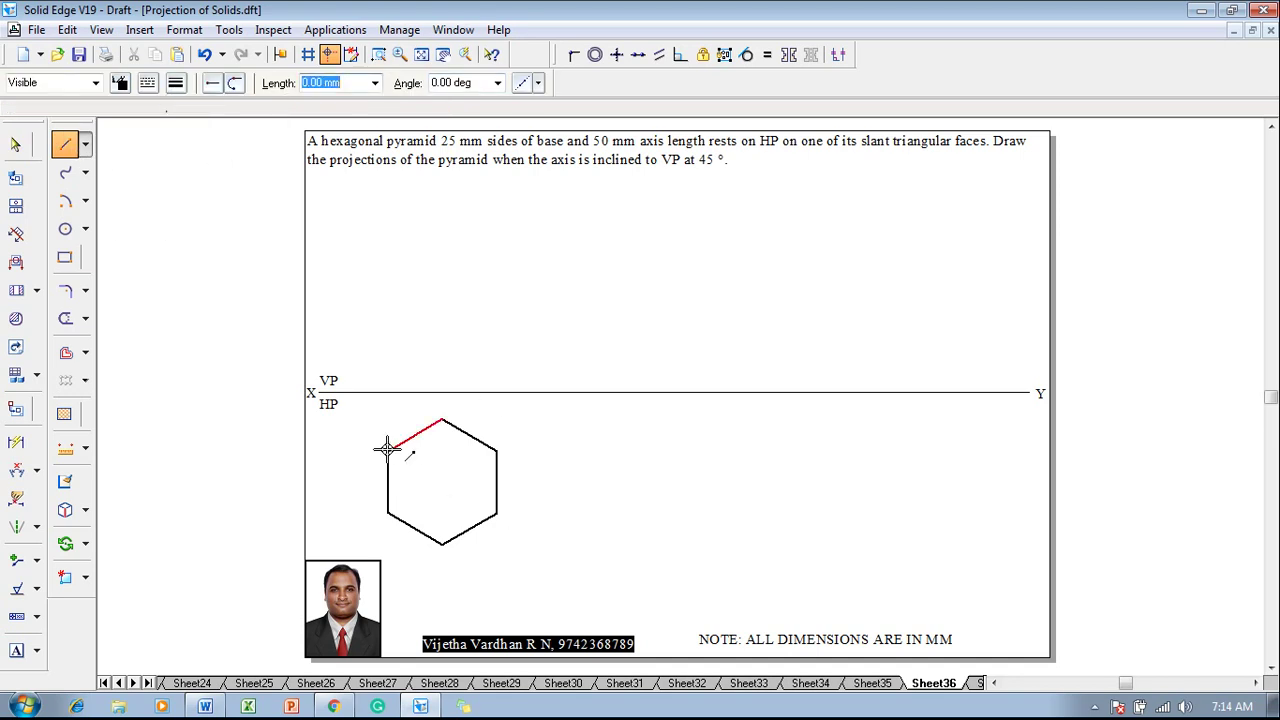
click(497, 513)
right_click(505, 490)
click(497, 453)
click(388, 513)
right_click(440, 535)
click(442, 542)
click(442, 420)
right_click(500, 425)
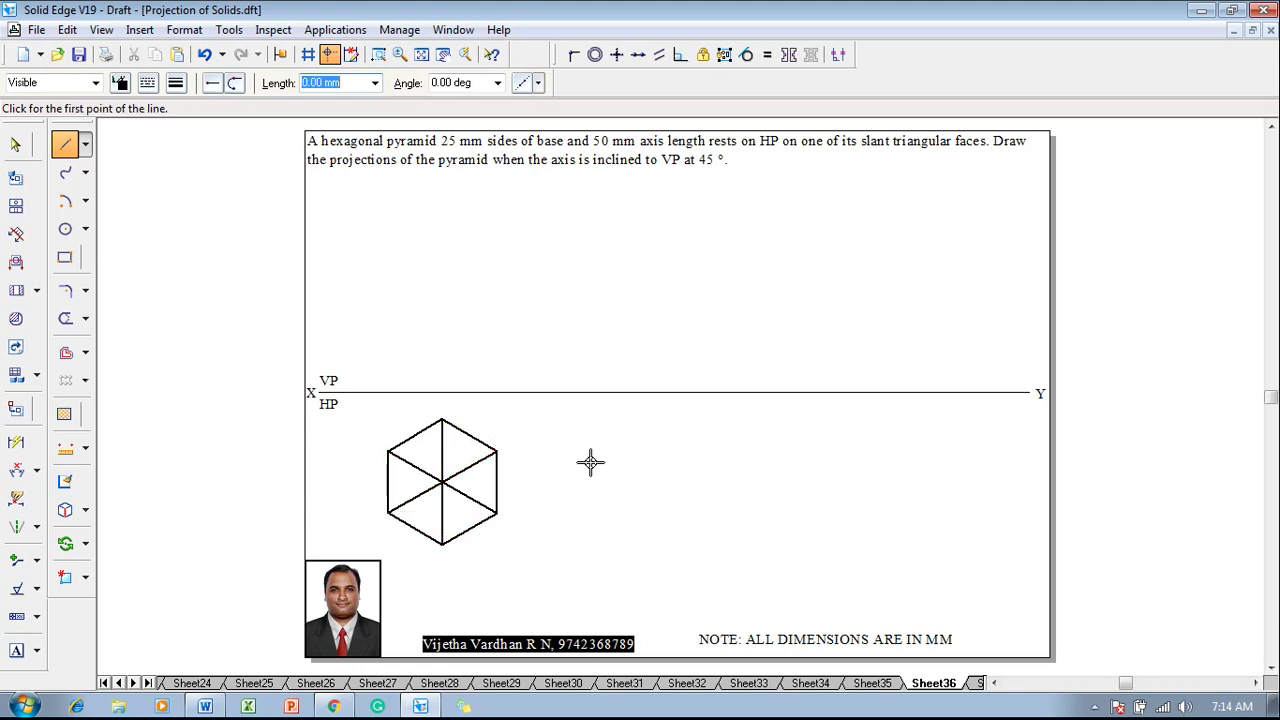
key(Escape)
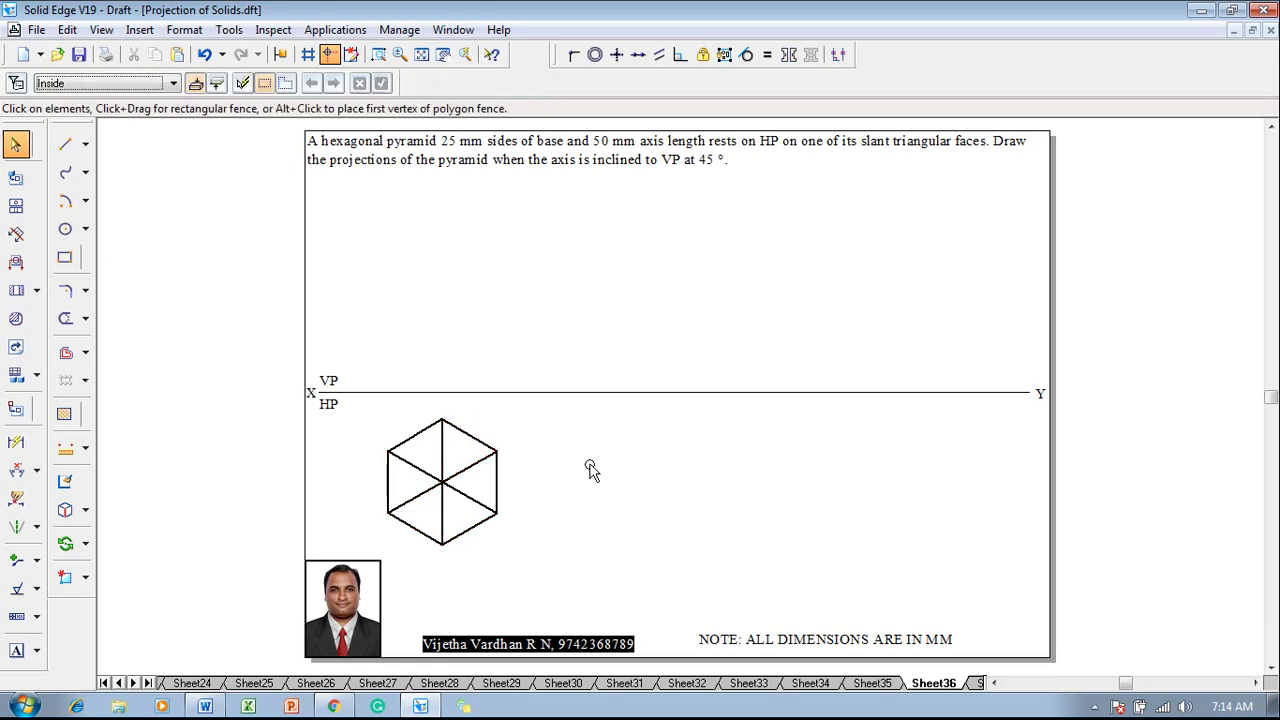
Draw vertical projectors from the hexagon's left, top and right vertices up to XY.
click(65, 148)
click(176, 83)
click(182, 106)
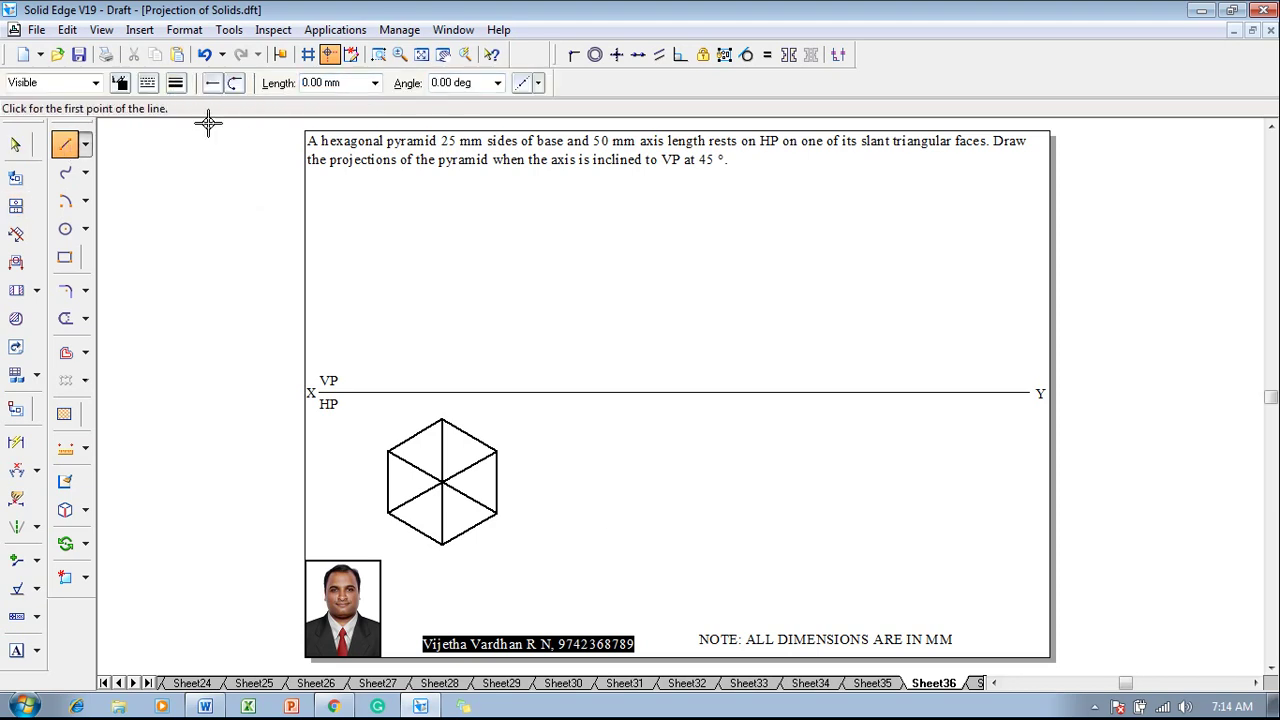
click(387, 451)
click(414, 394)
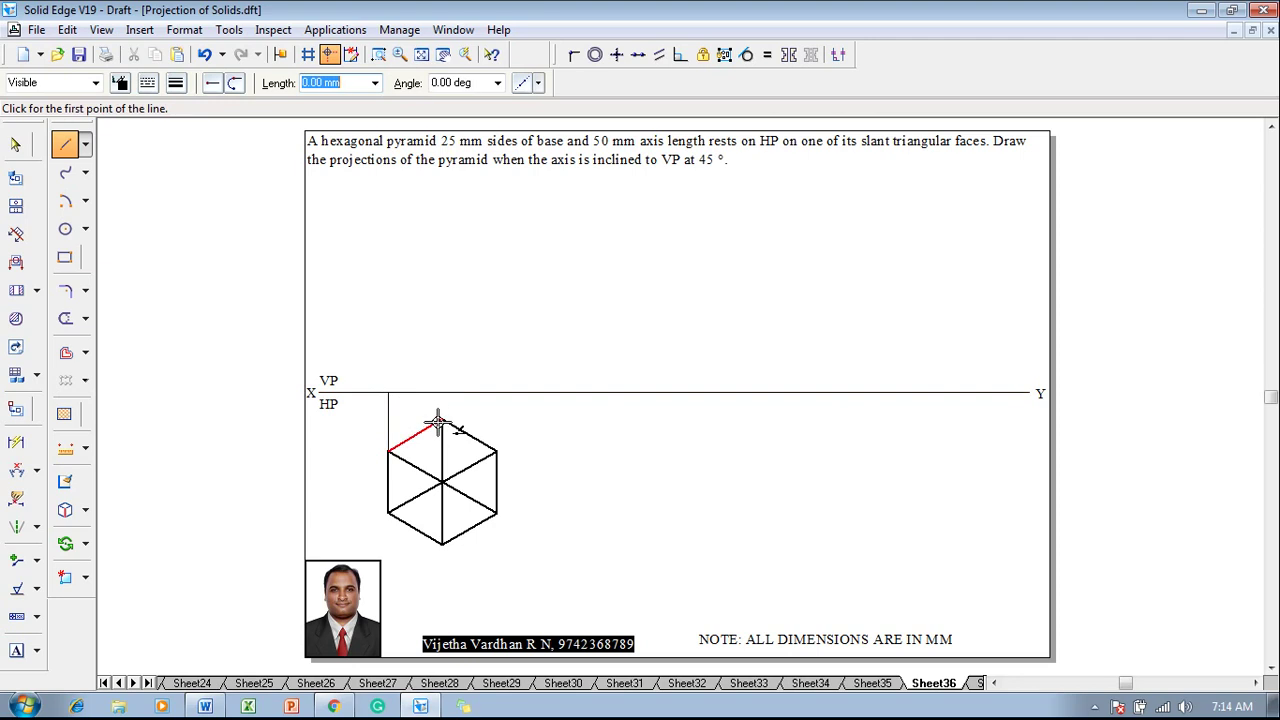
click(440, 420)
click(443, 393)
right_click(510, 425)
click(496, 450)
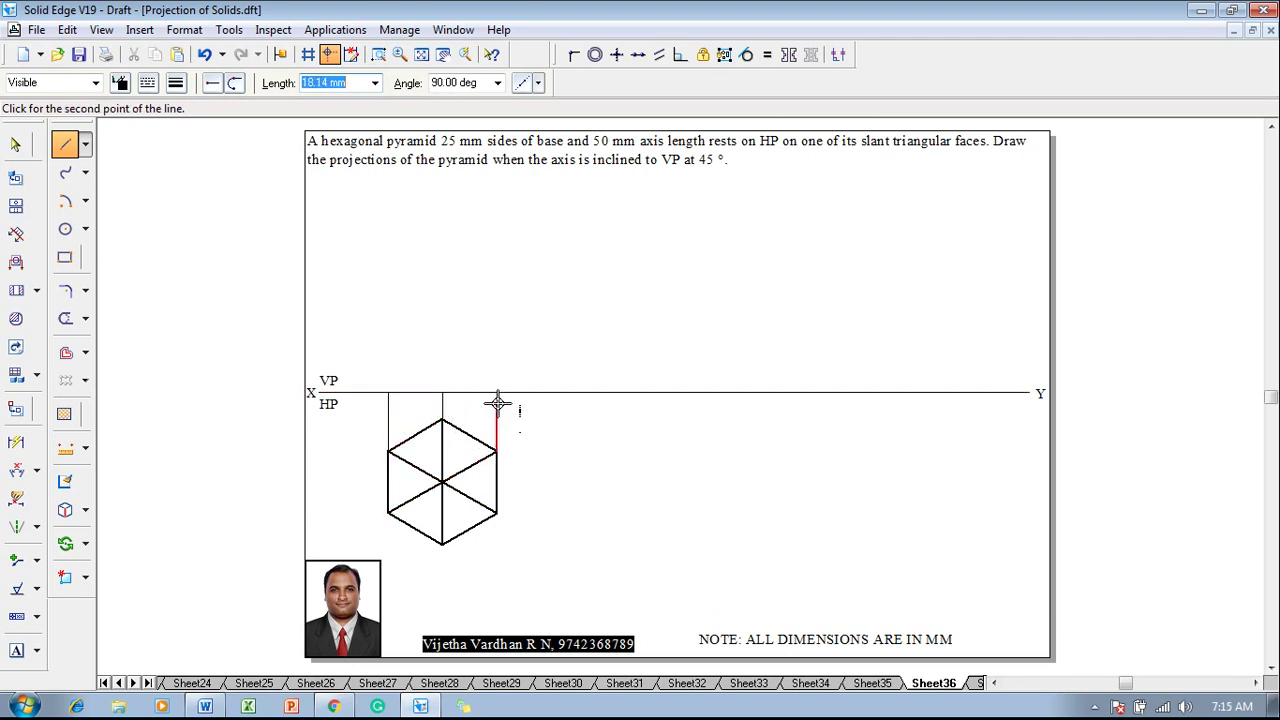
click(498, 394)
right_click(466, 437)
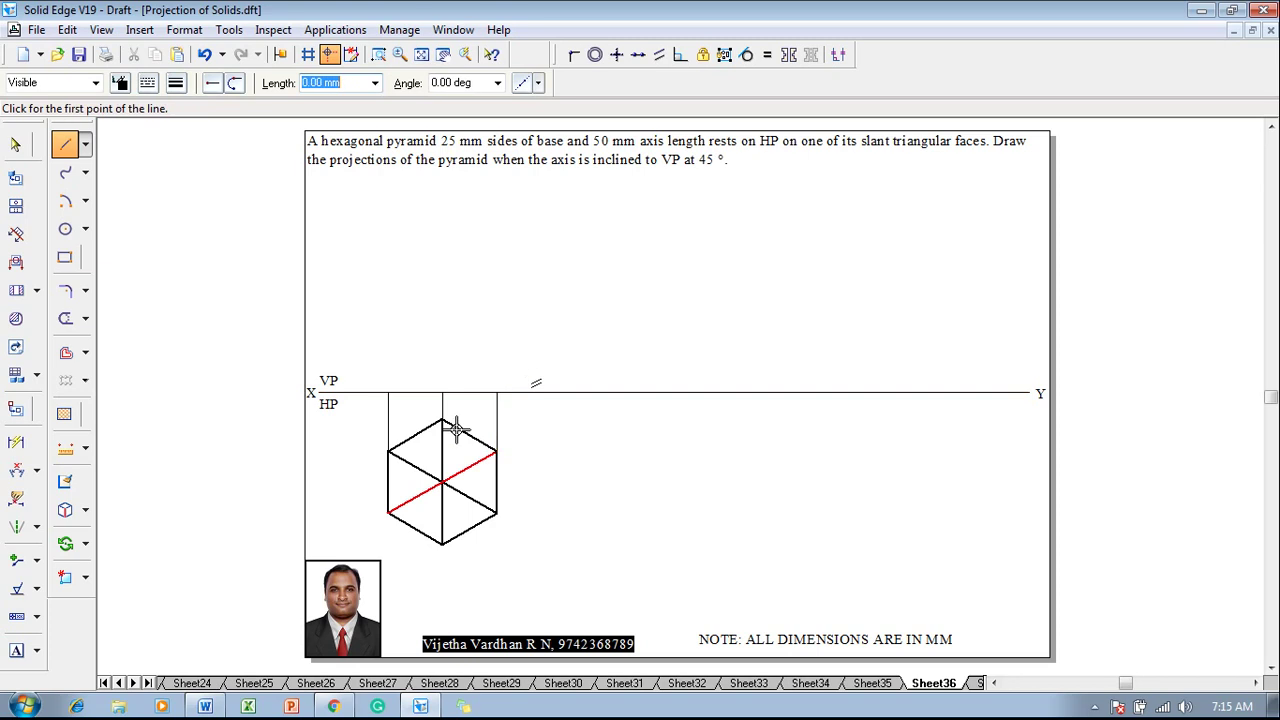
Draw the 50 mm vertical axis at 0.50 mm width and the triangle's slant edges and base.
click(443, 393)
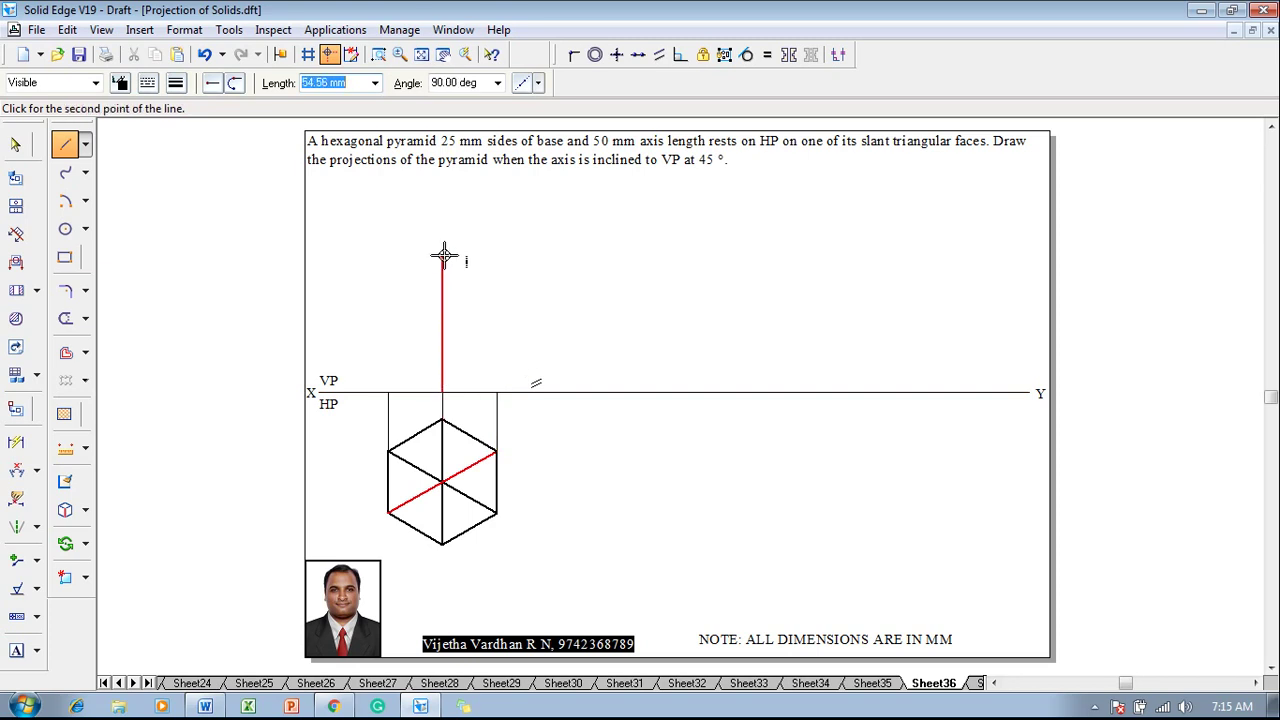
click(175, 85)
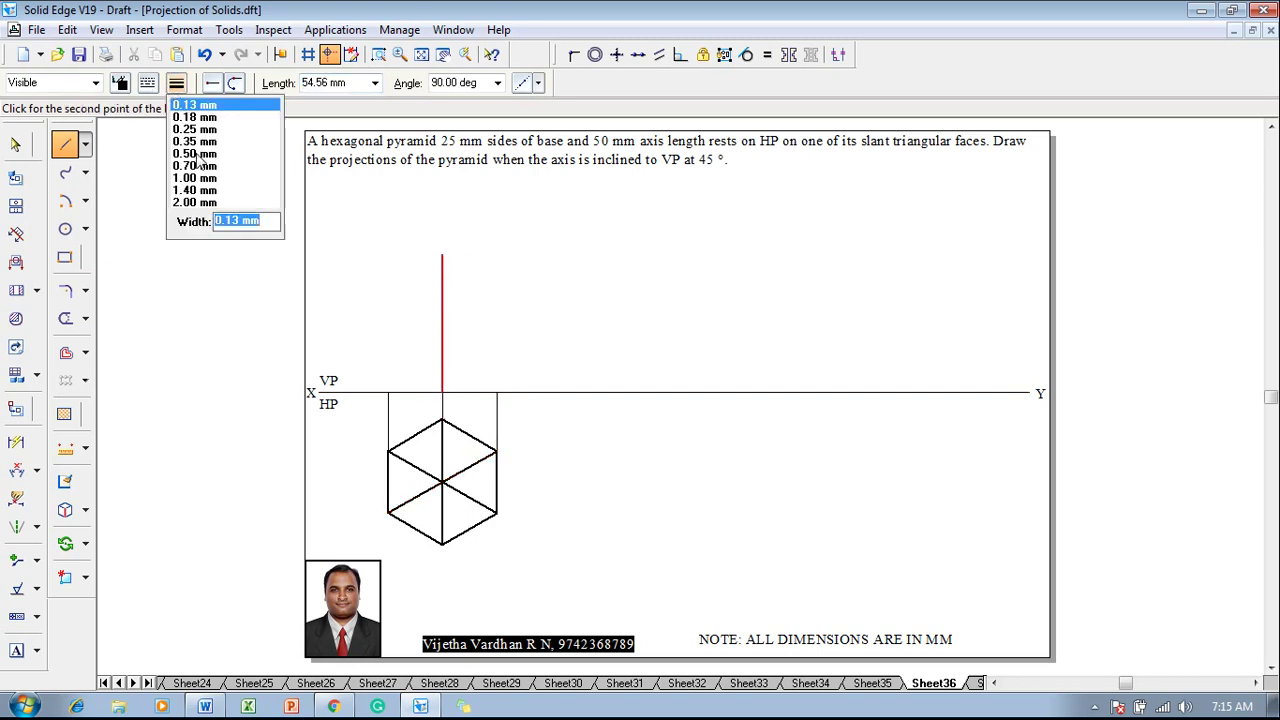
click(195, 154)
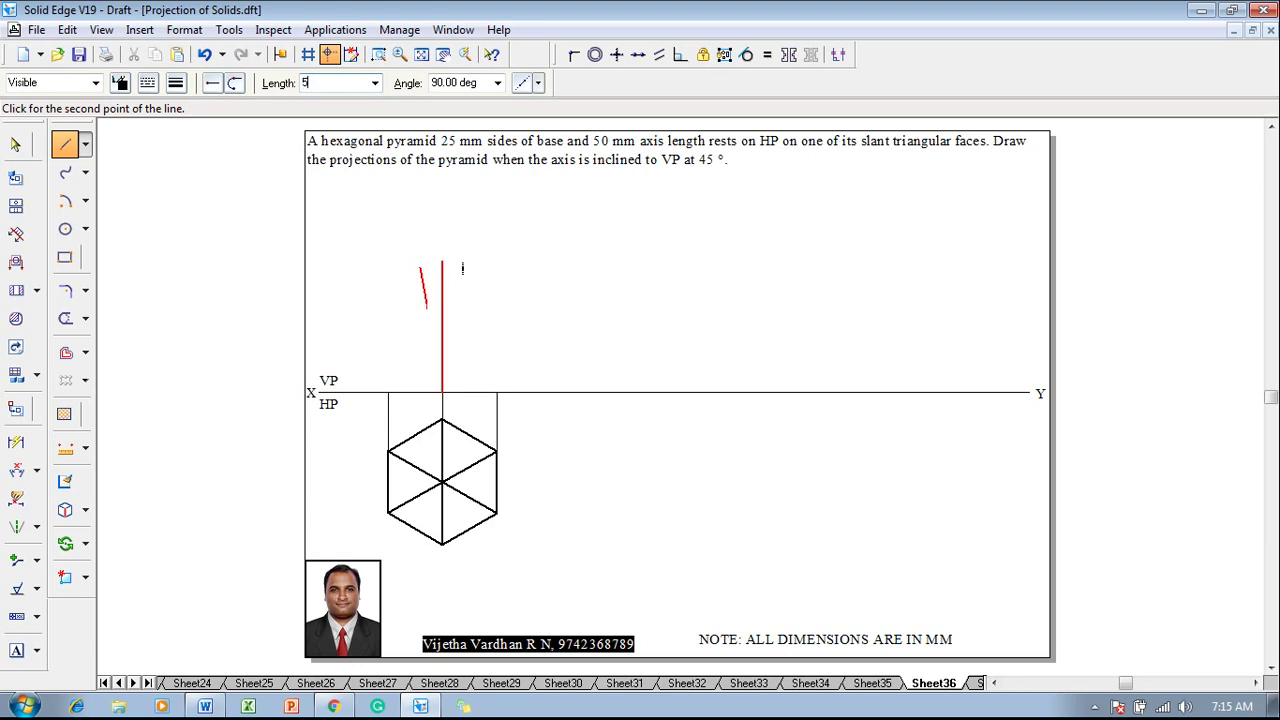
click(442, 266)
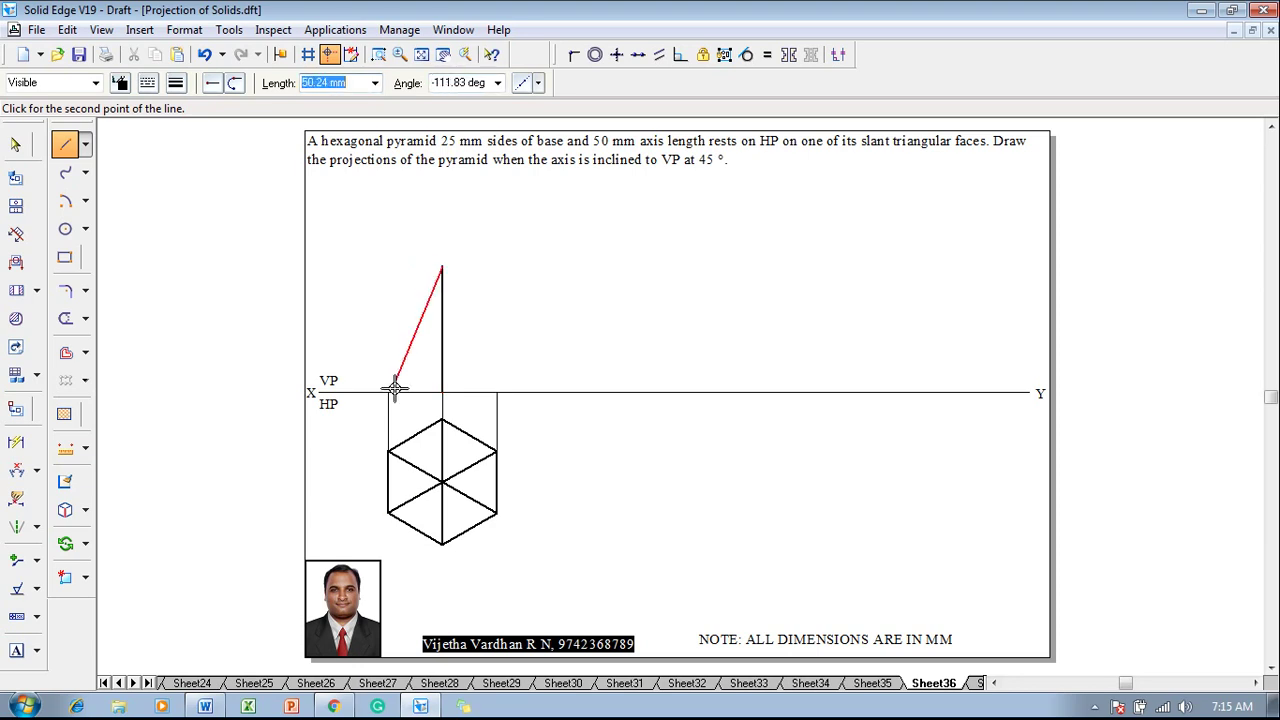
click(389, 393)
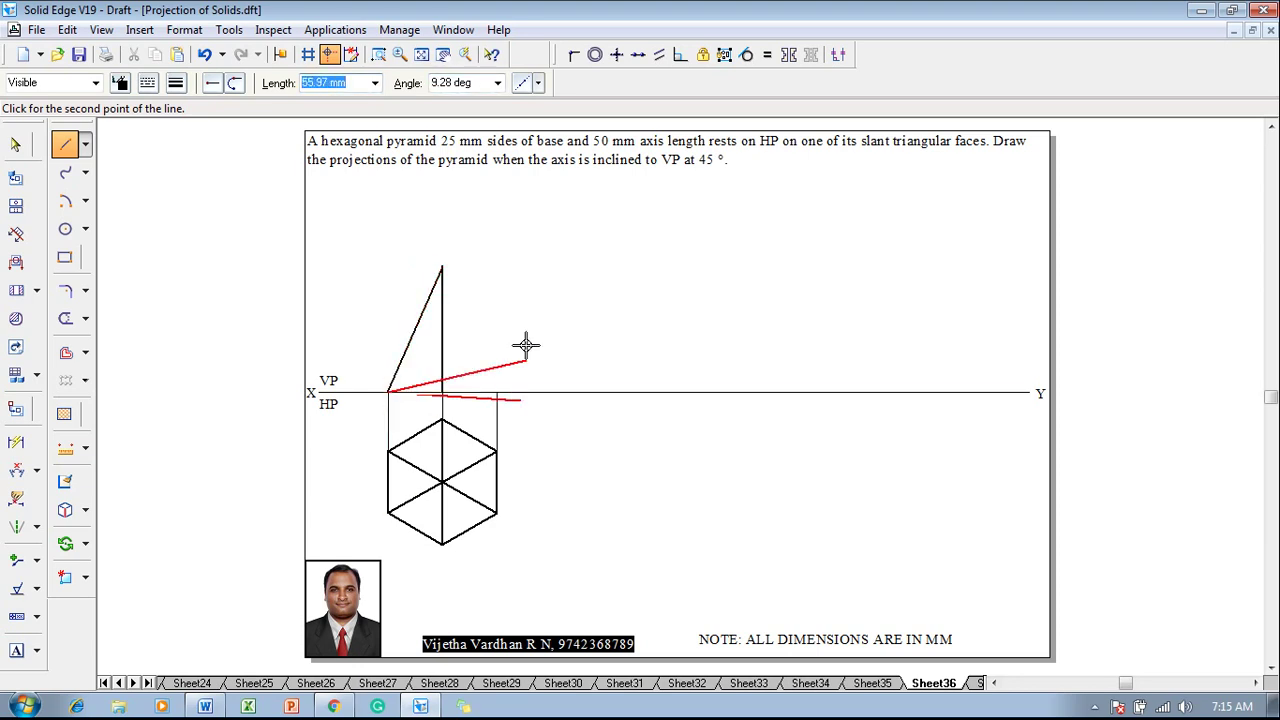
click(497, 393)
click(441, 267)
right_click(526, 277)
click(16, 442)
Dimension the pyramid's 50 mm axis and the hexagon's 25 mm edge.
click(443, 330)
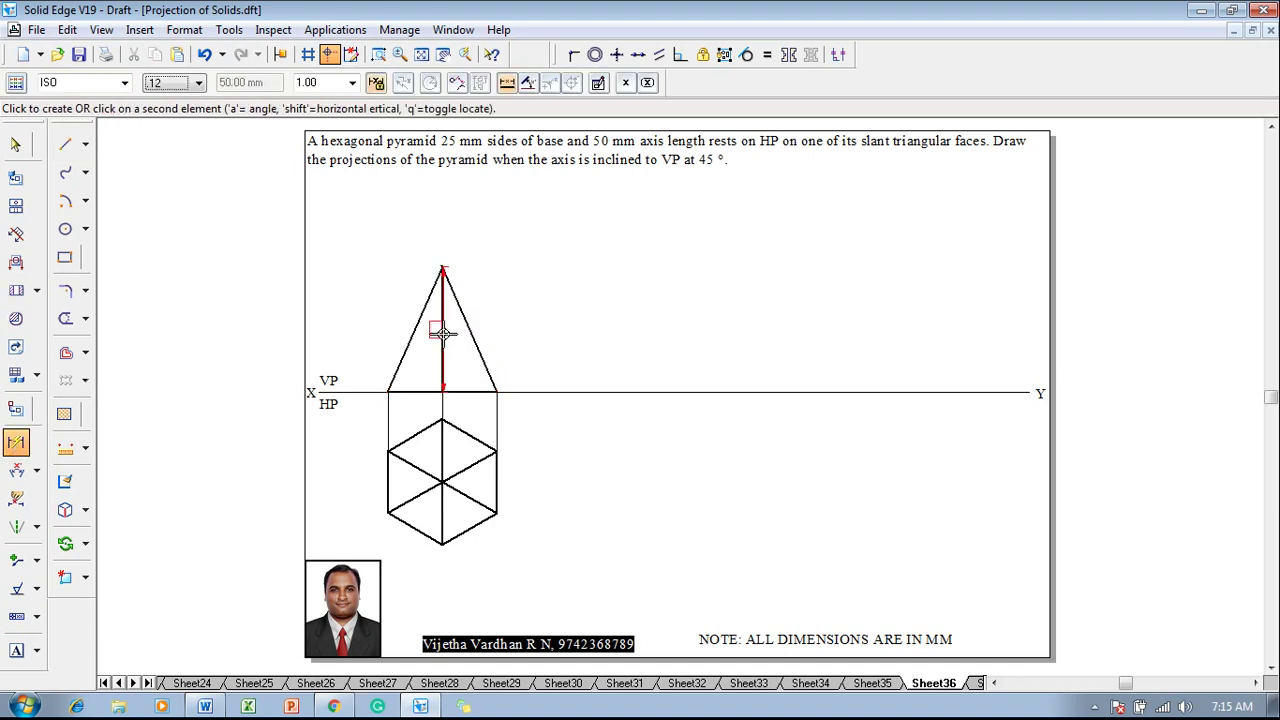
click(350, 330)
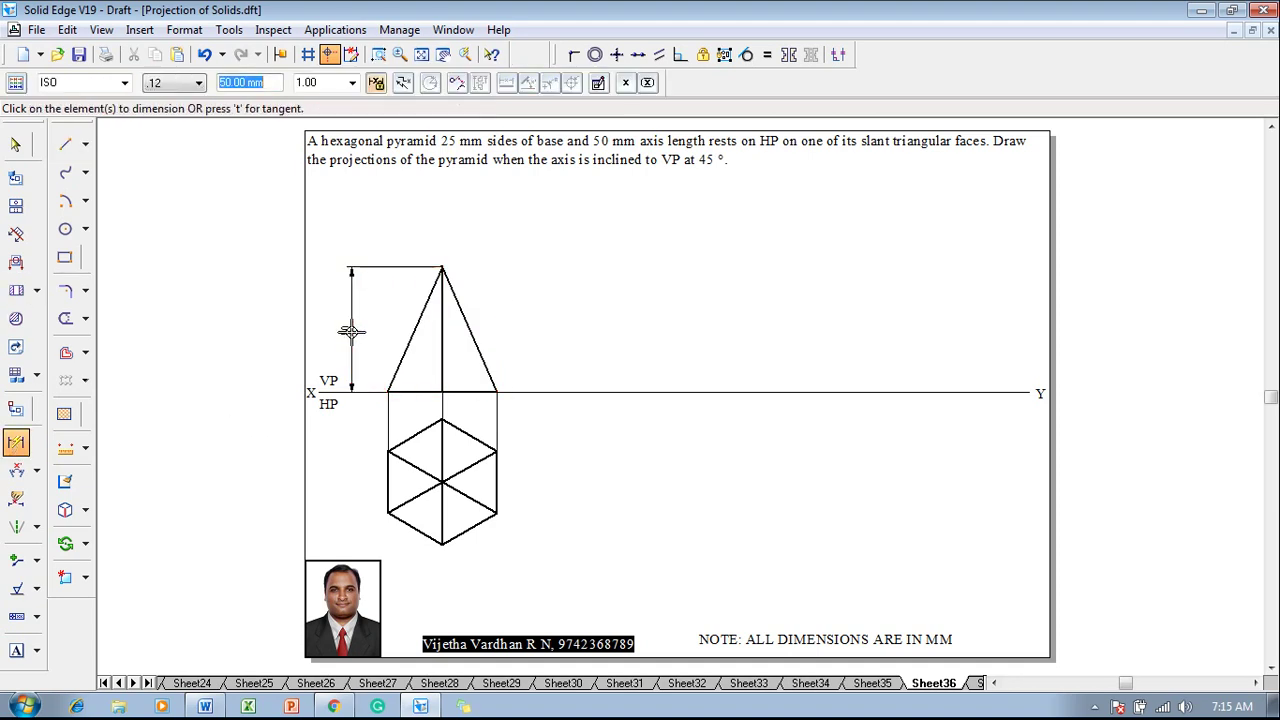
click(388, 480)
click(376, 481)
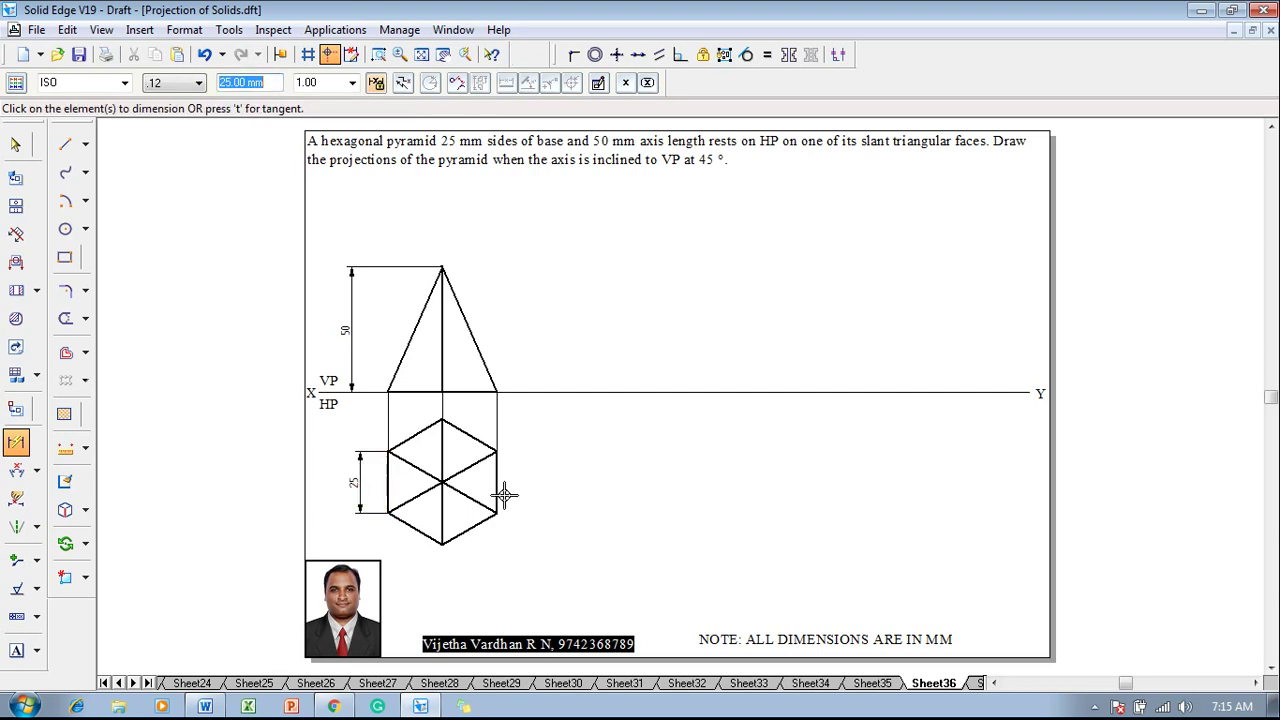
Label the top view's hexagon corners a, b, c, d, e and f.
click(17, 651)
click(376, 431)
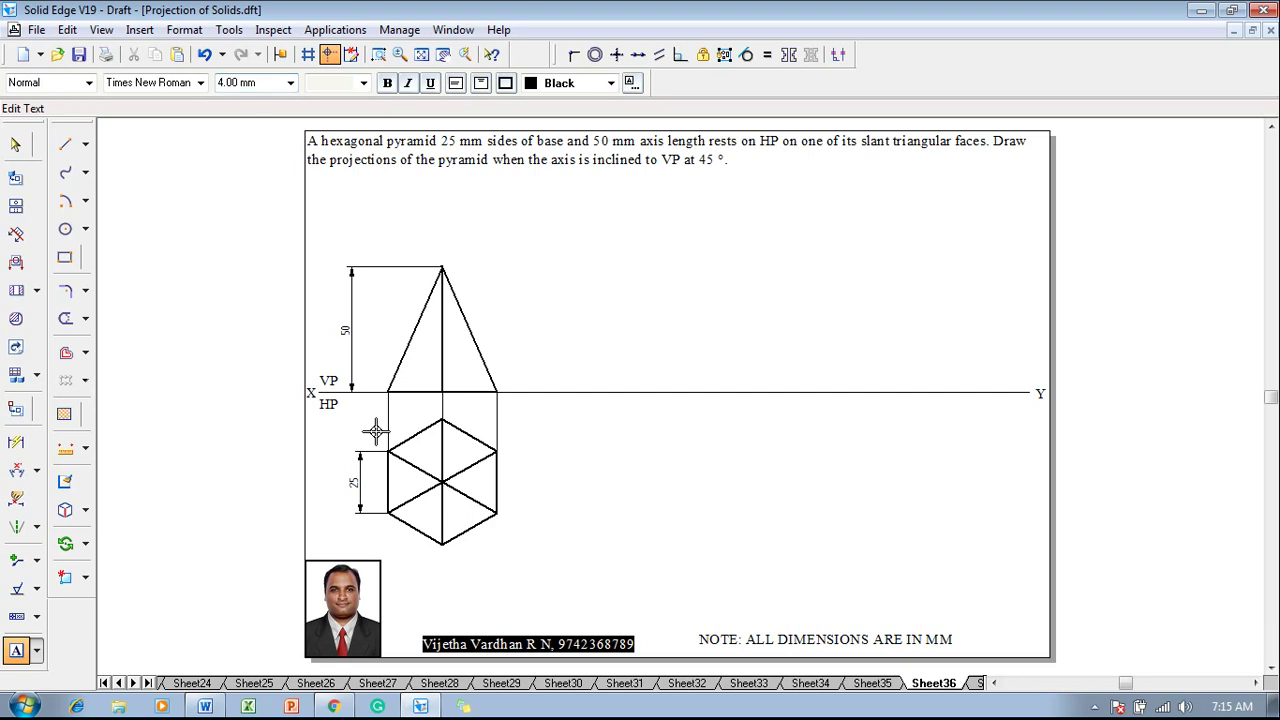
text(a)
click(372, 520)
text(b)
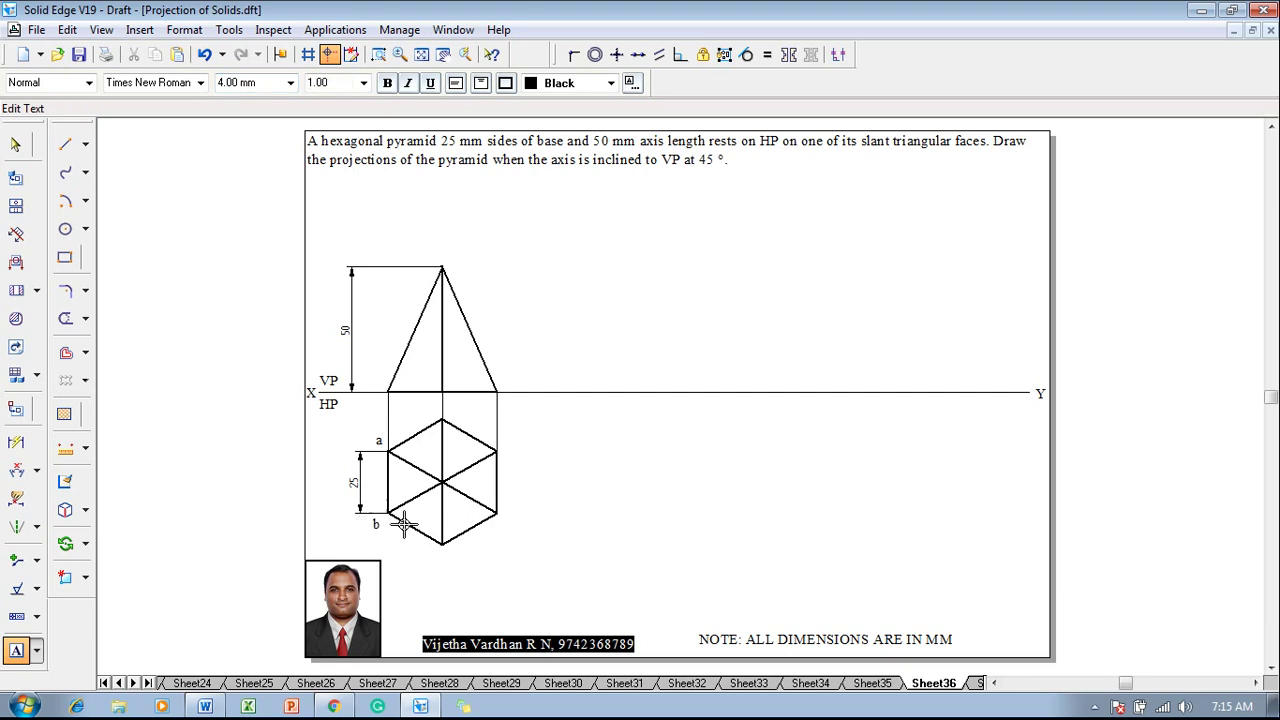
click(427, 550)
text(c)
click(495, 518)
text(d)
click(503, 435)
text(e)
click(446, 398)
text(f)
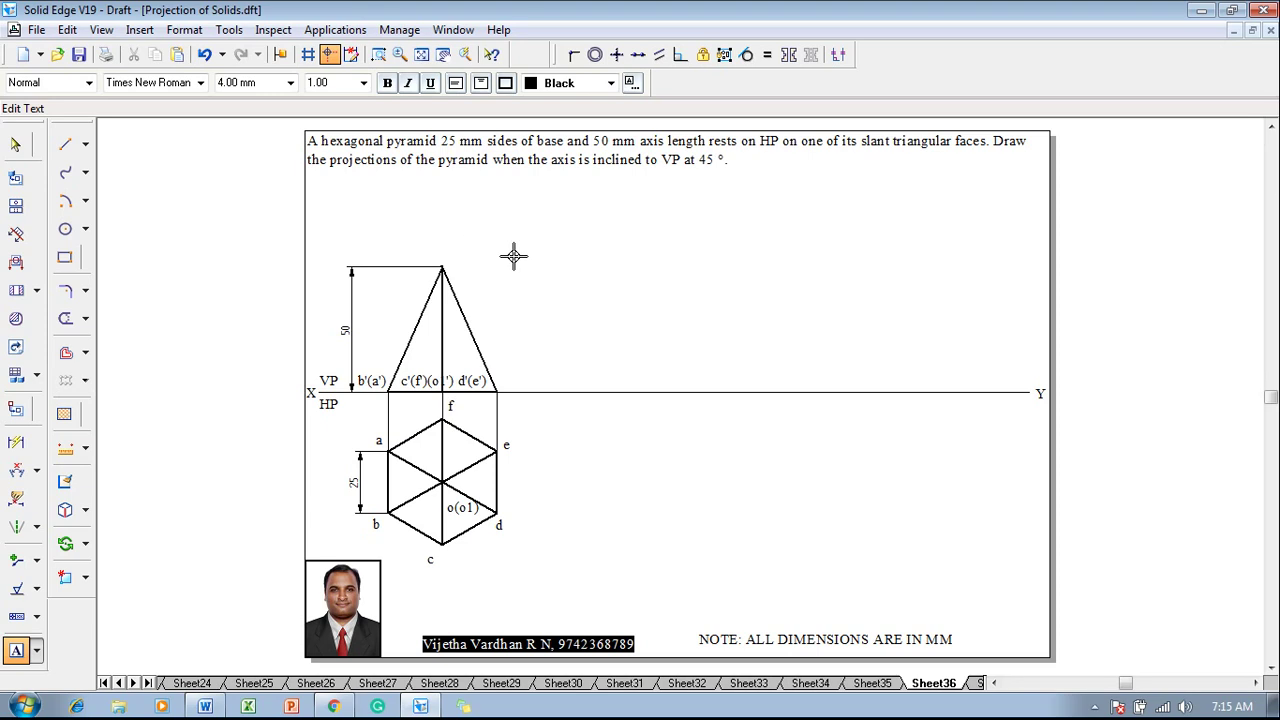
Fence-select the front view with its dimension and labels, adding the o' label.
key(Escape)
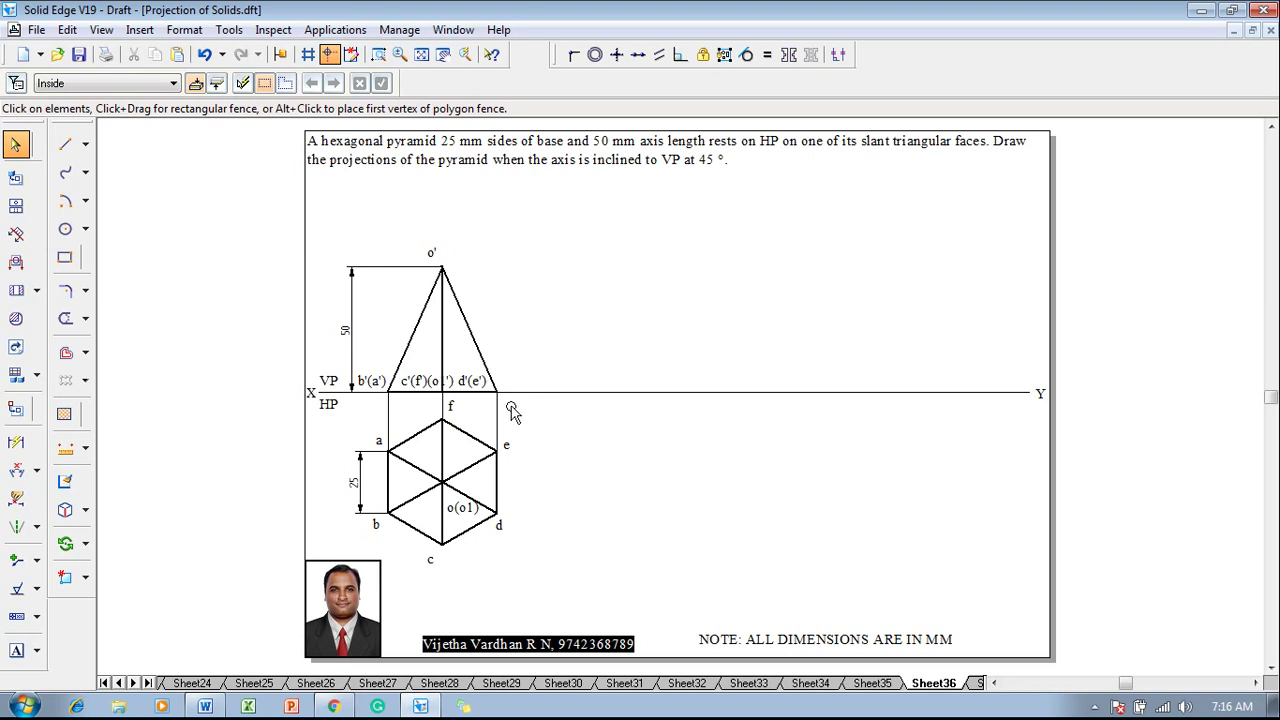
drag(513, 417, 347, 222)
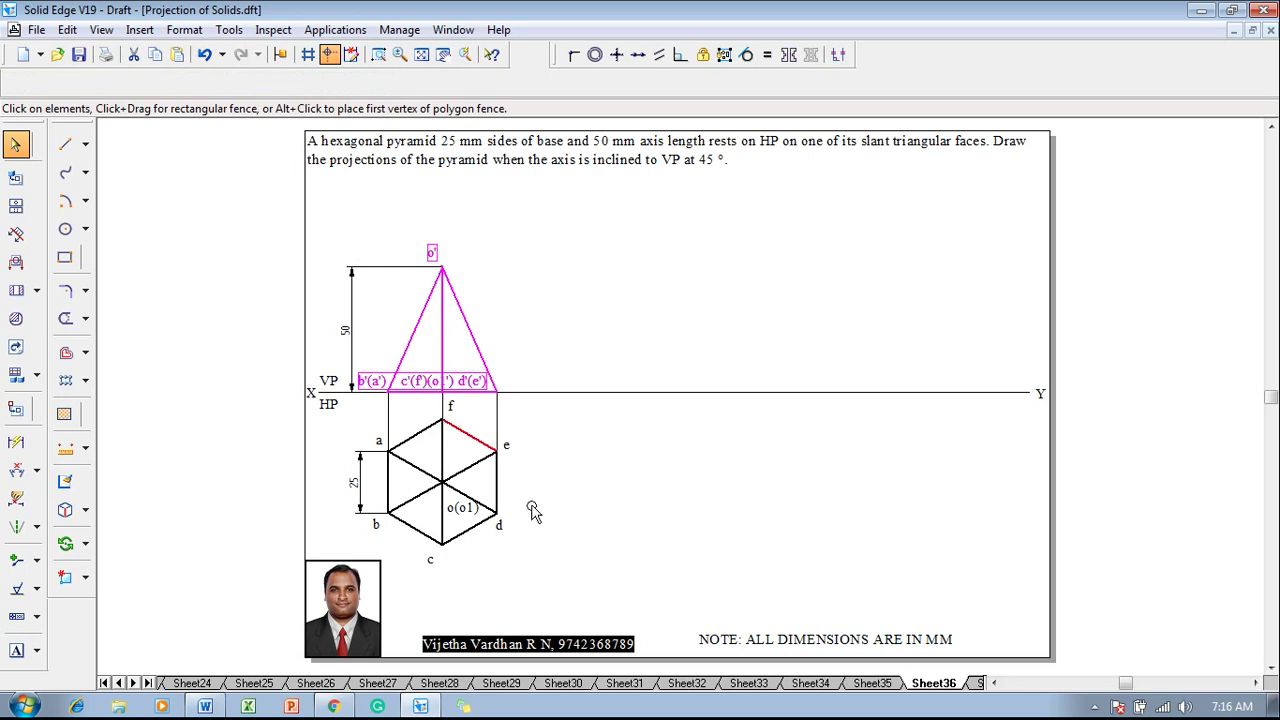
ctrl+click(507, 445)
ctrl+click(890, 165)
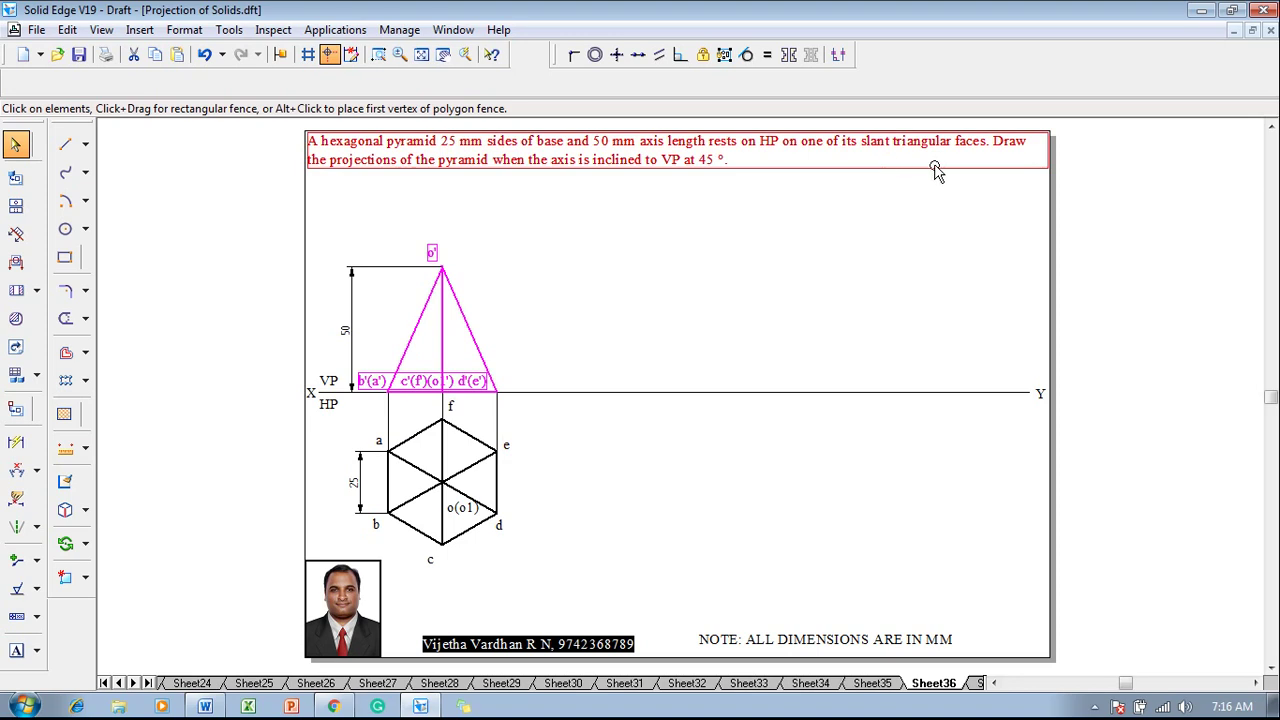
ctrl+click(441, 255)
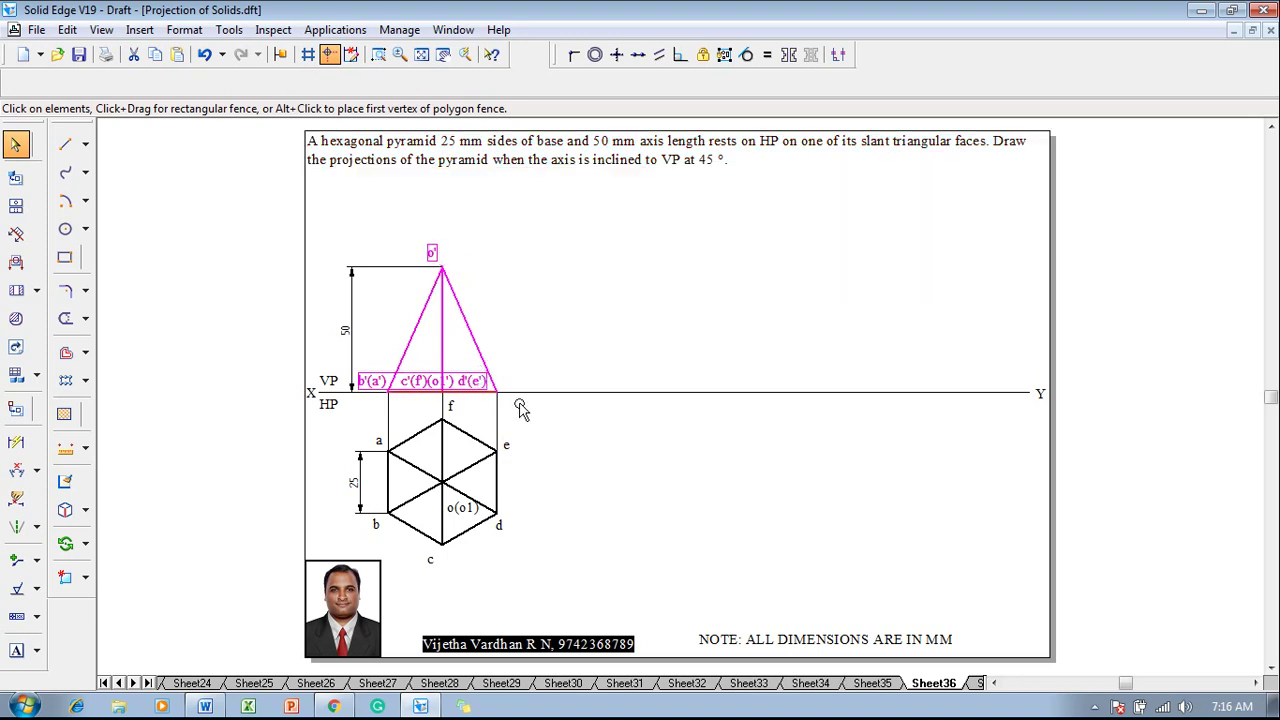
Place a copy of the front view further right along XY from its right base corner.
click(85, 543)
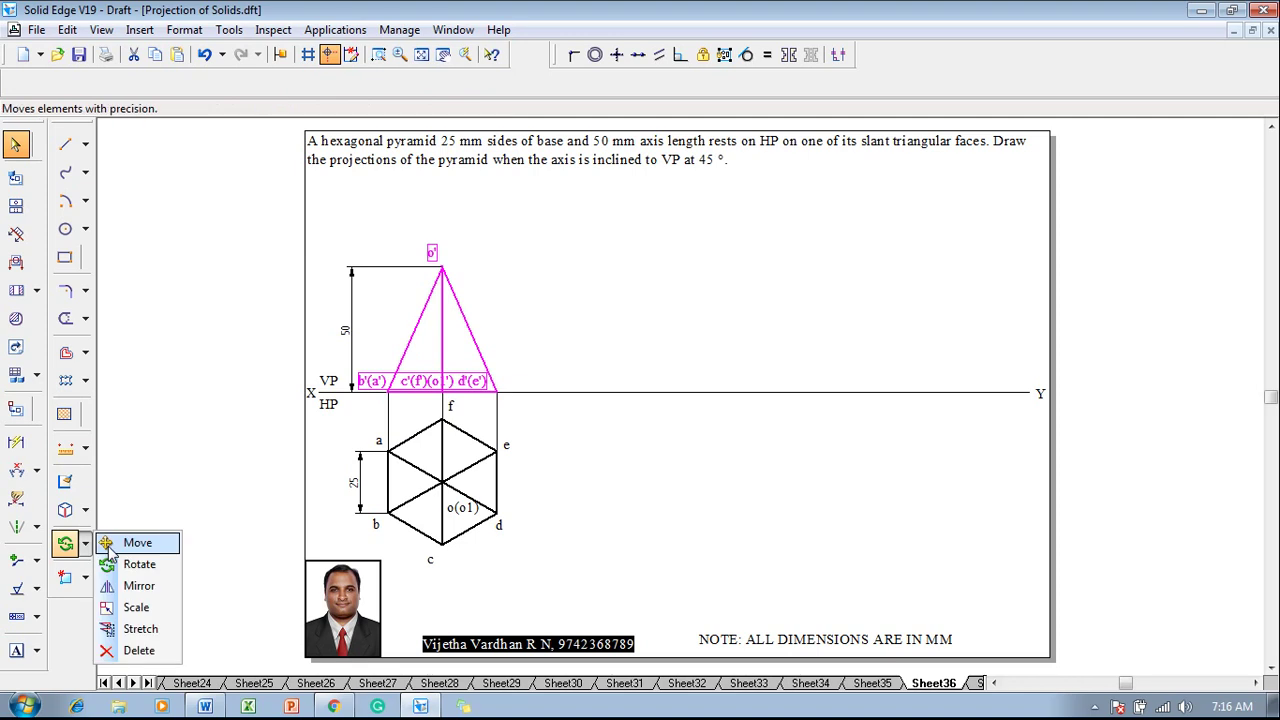
click(140, 540)
click(499, 391)
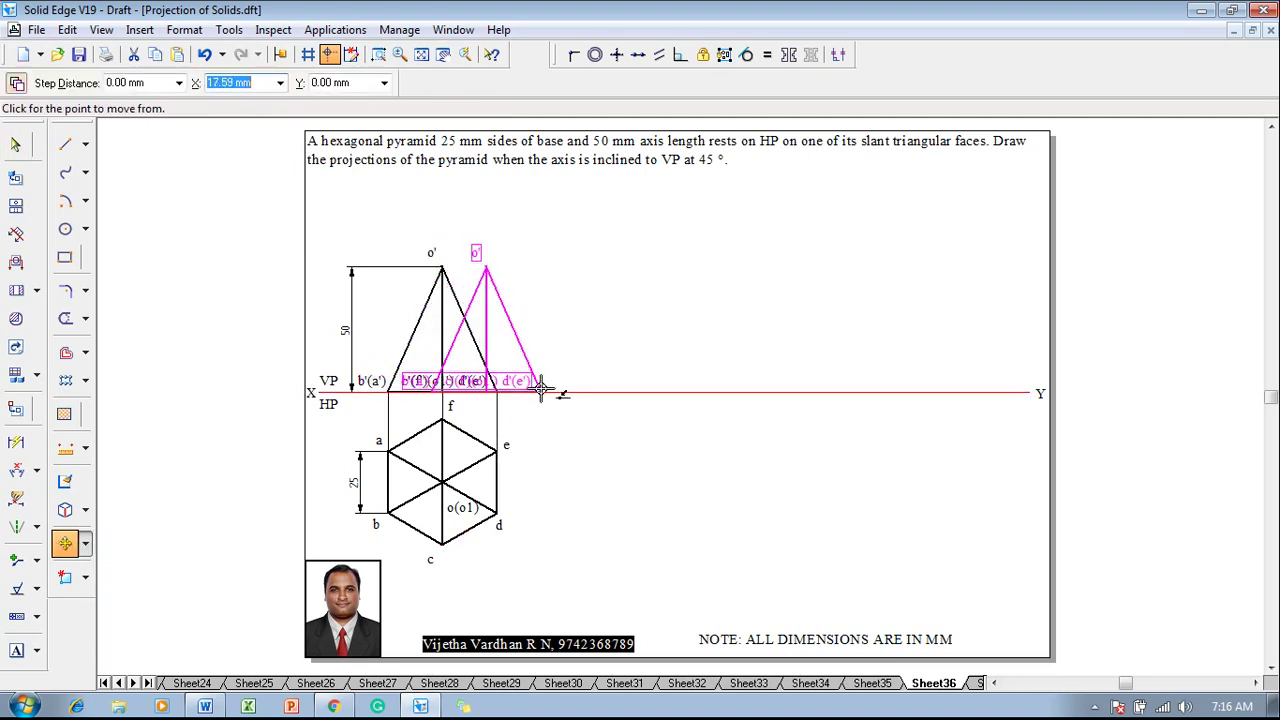
click(541, 391)
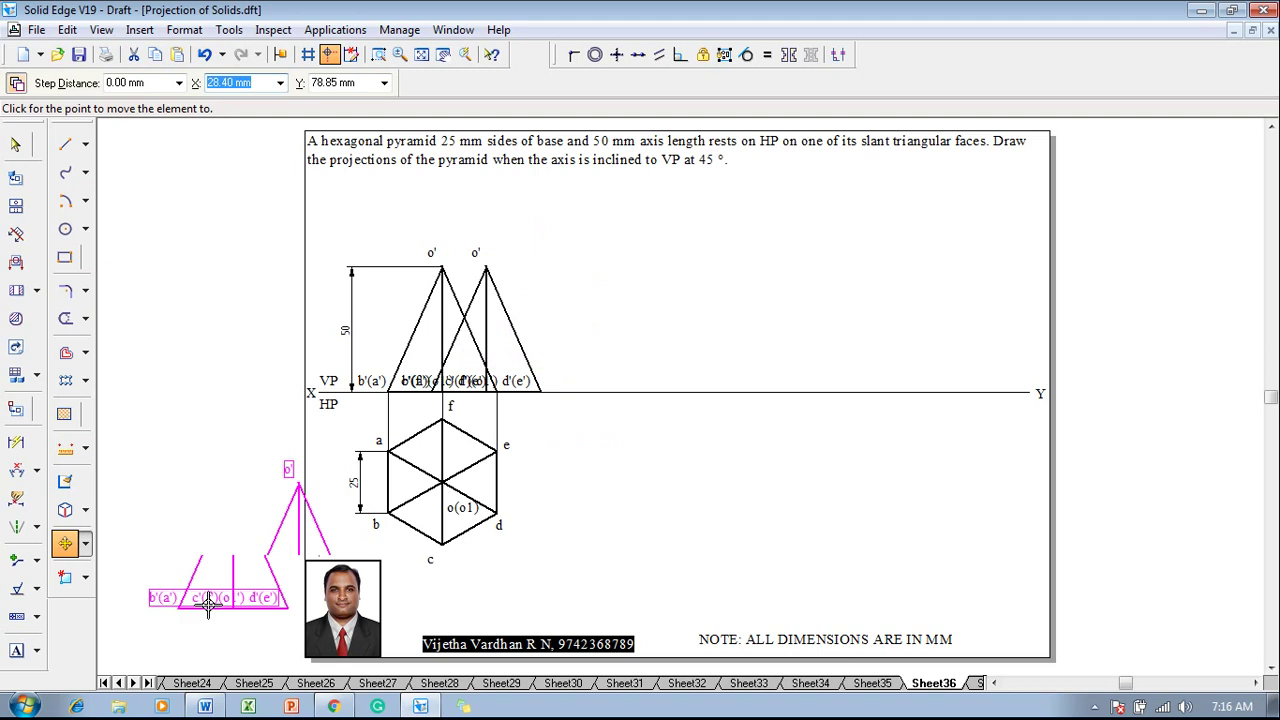
Rotate the copy about its right base corner until a slant face lies on XY.
click(87, 545)
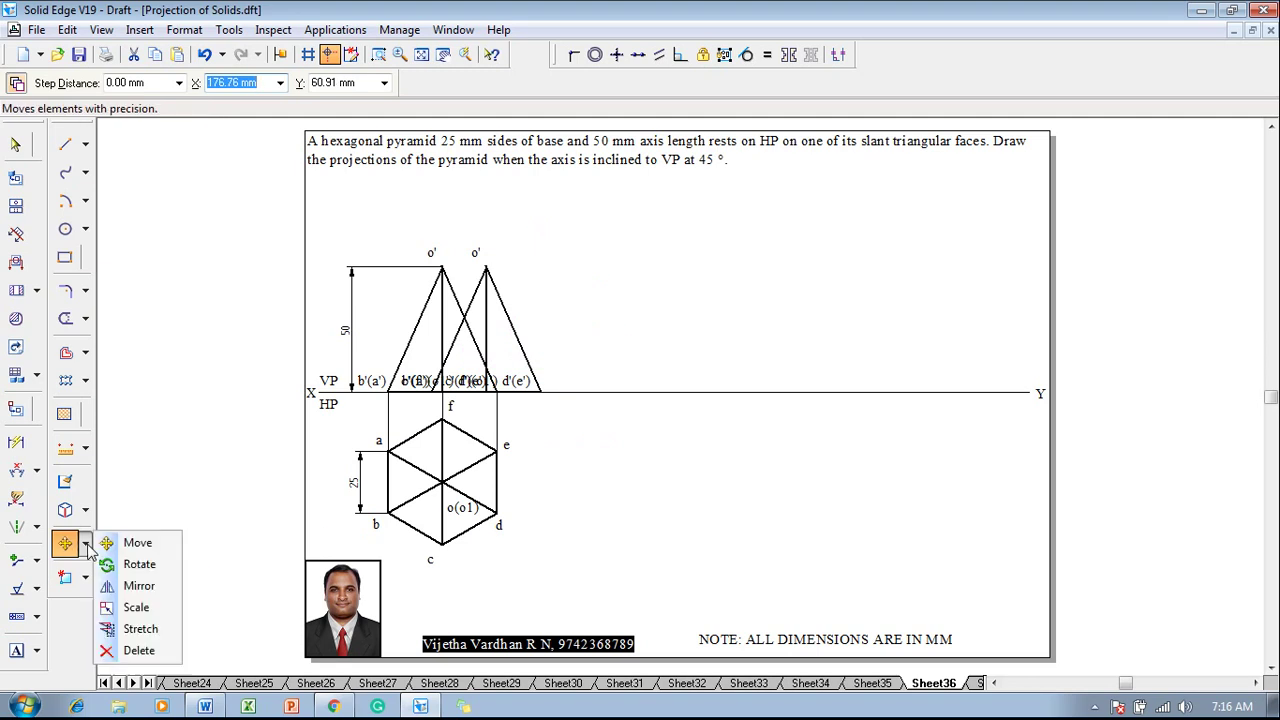
click(140, 565)
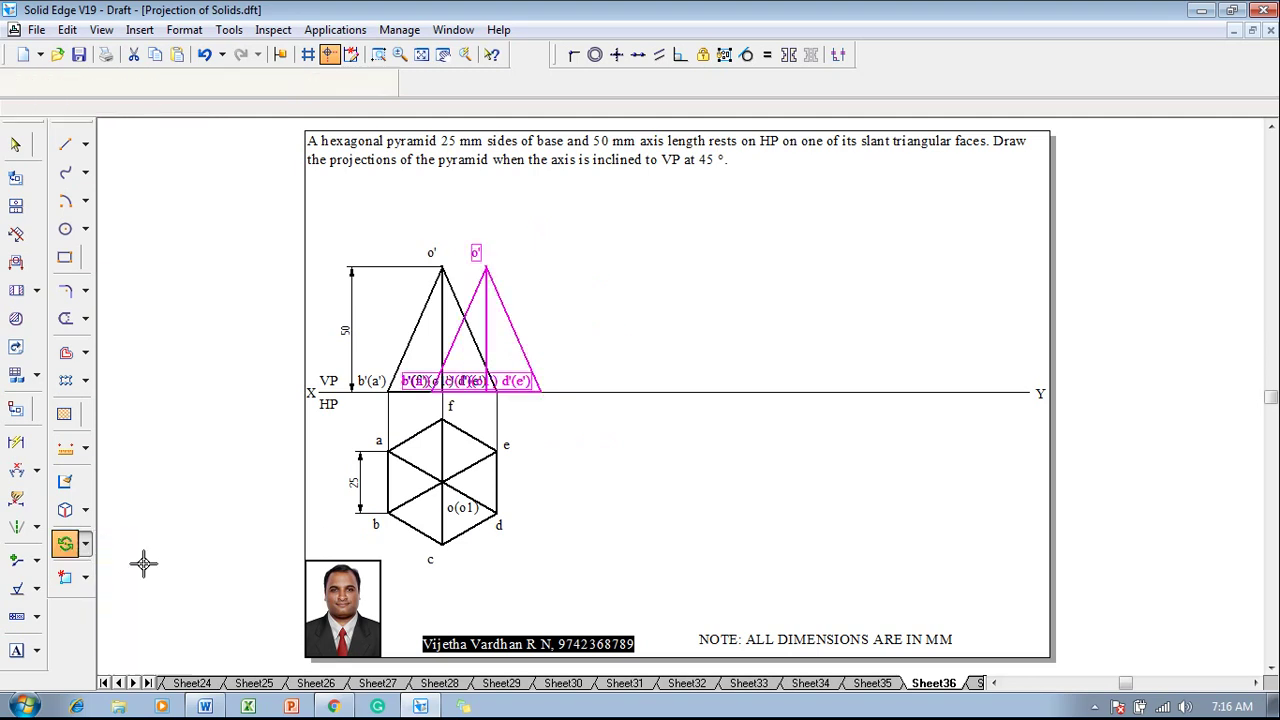
click(541, 391)
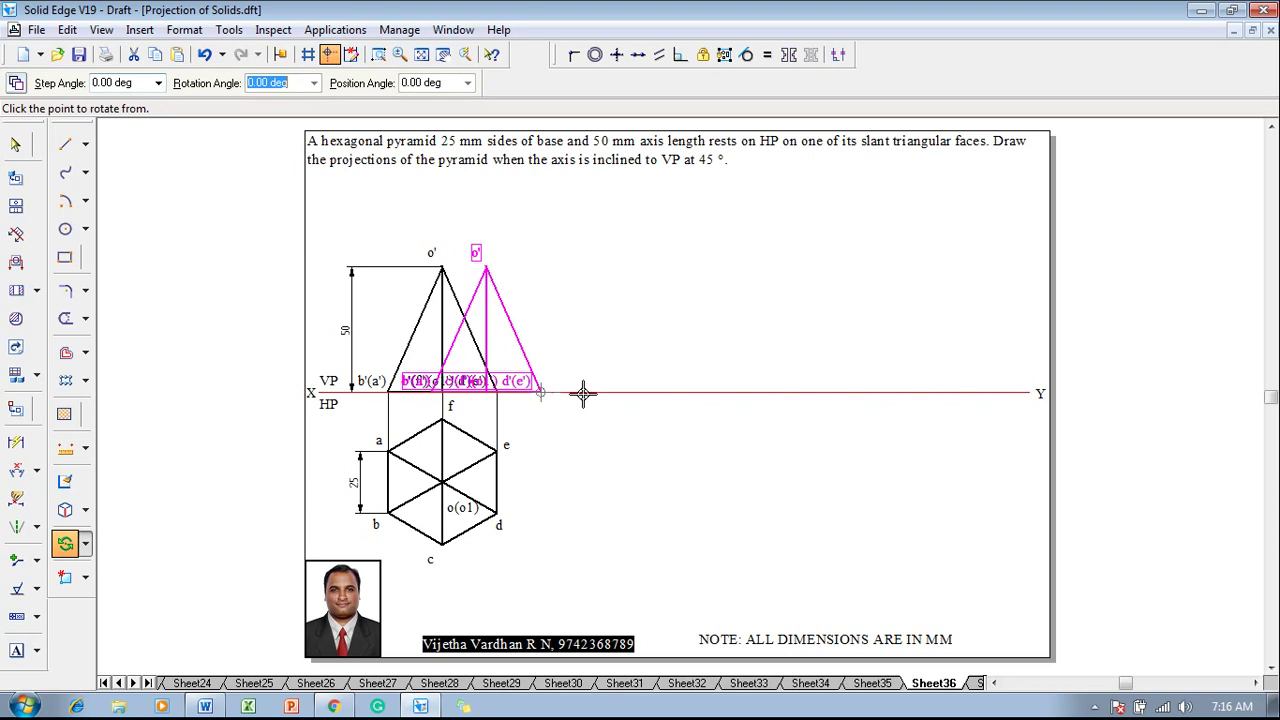
click(487, 265)
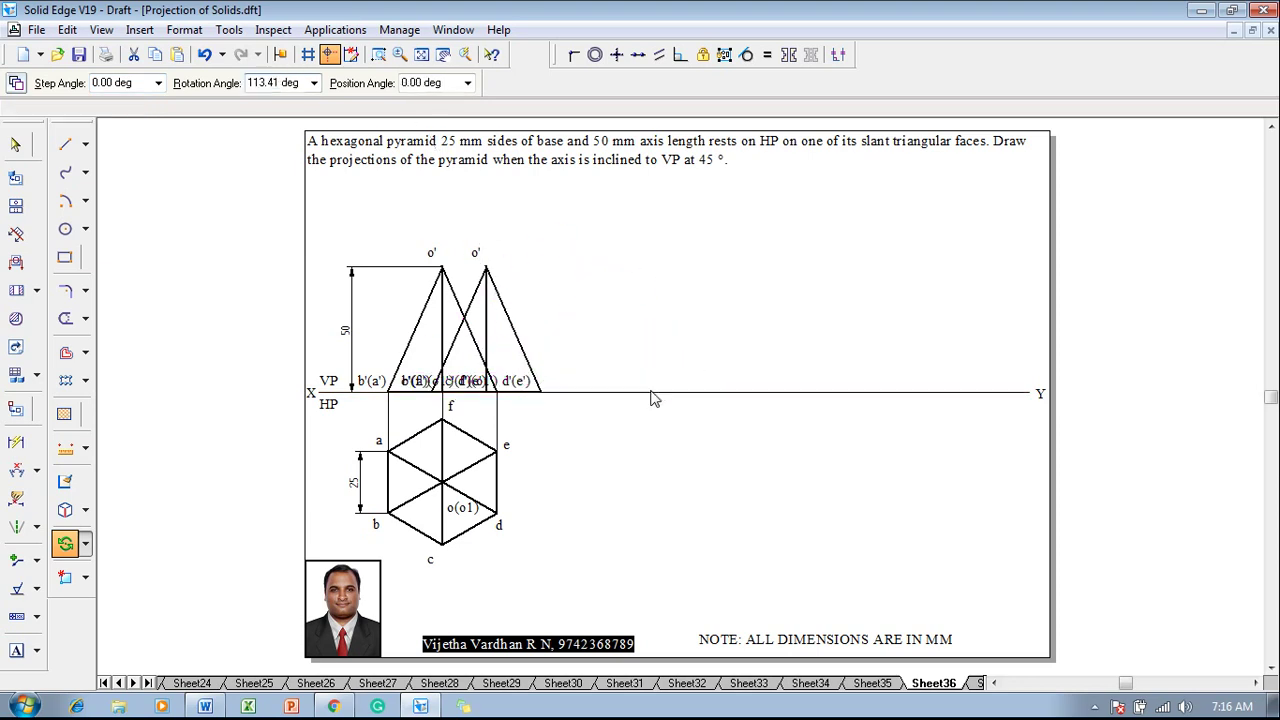
click(650, 392)
click(62, 148)
click(176, 84)
click(185, 116)
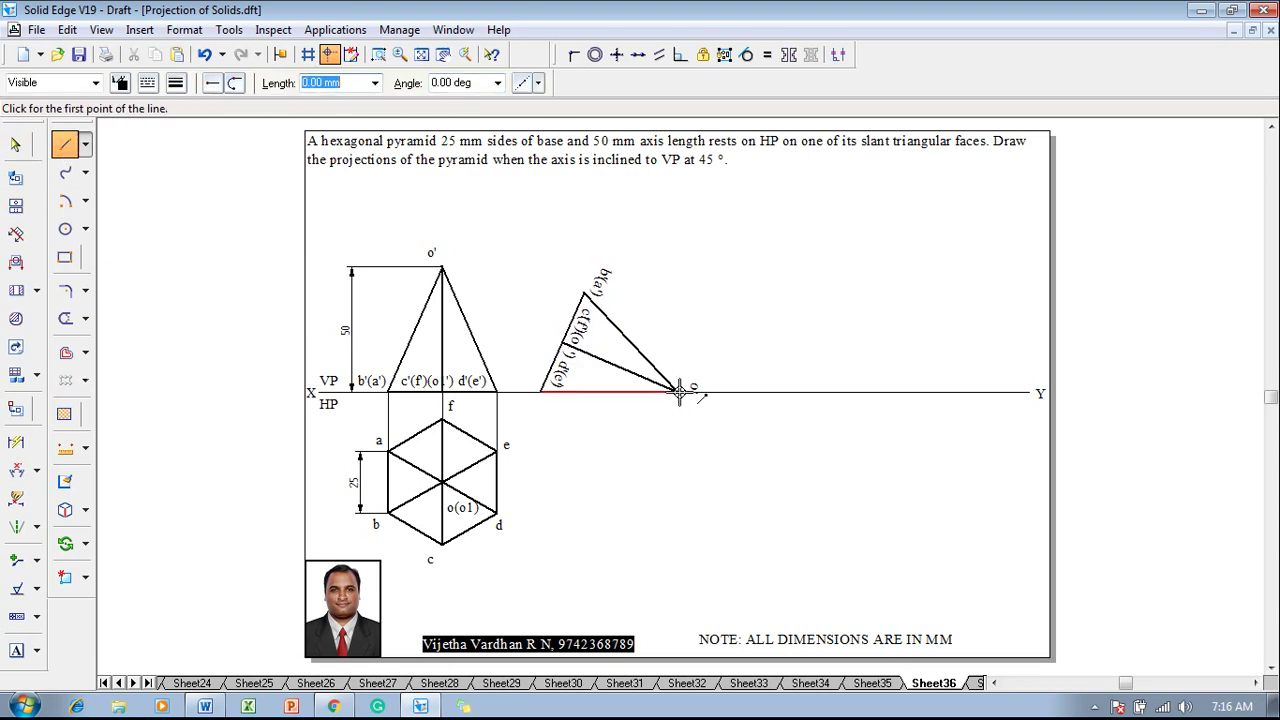
Draw thin projectors from the hexagon centre to o, down from the tilted apex, and across from b and a.
click(443, 483)
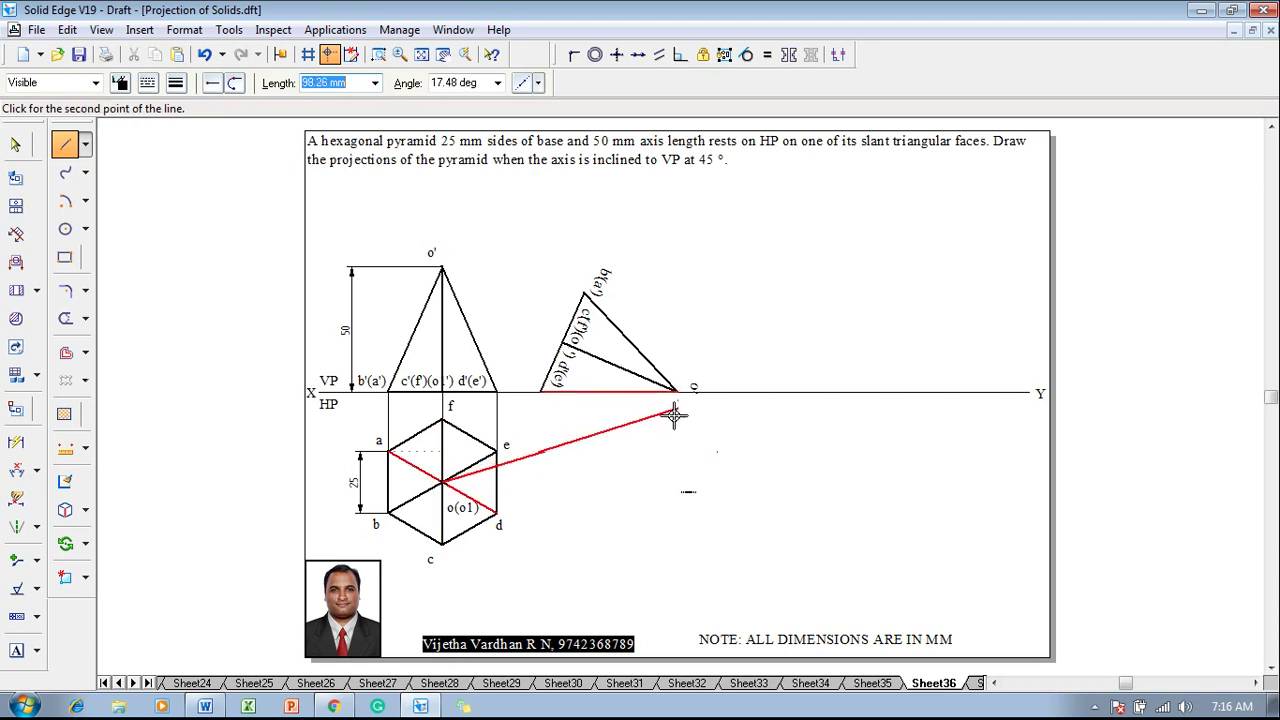
click(677, 482)
click(677, 392)
right_click(743, 434)
click(584, 292)
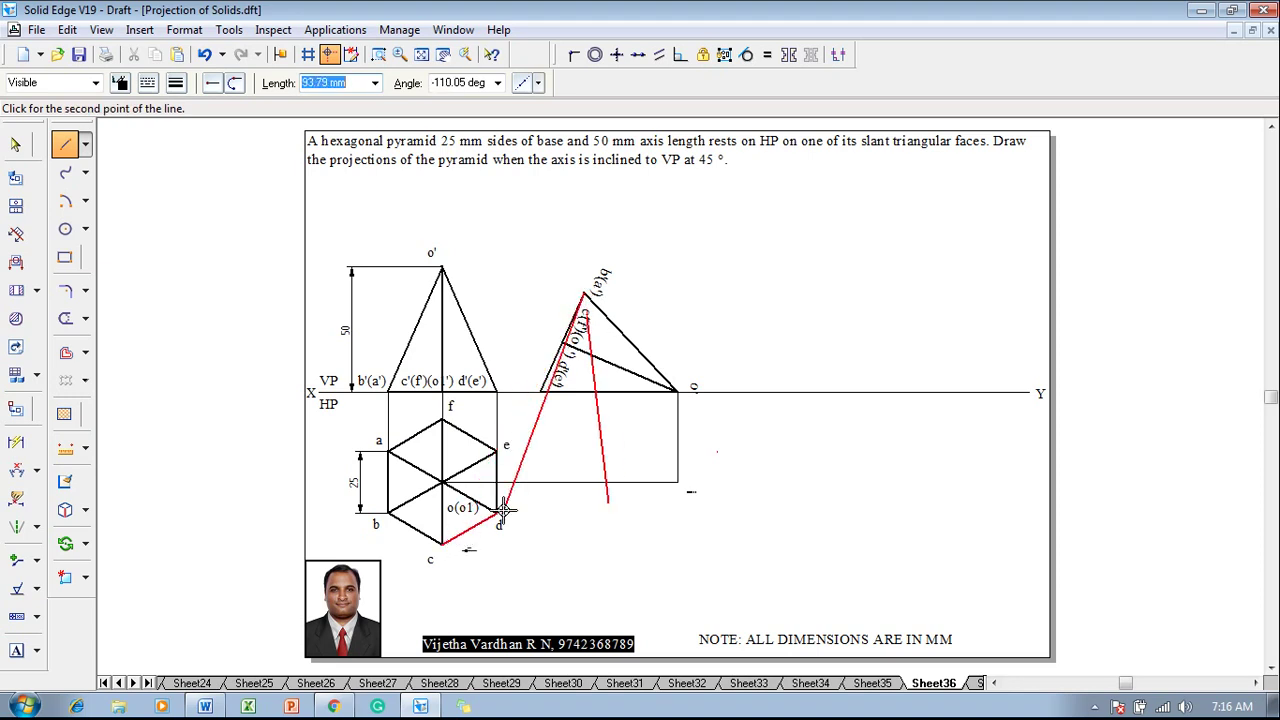
click(584, 513)
click(388, 513)
key(Escape)
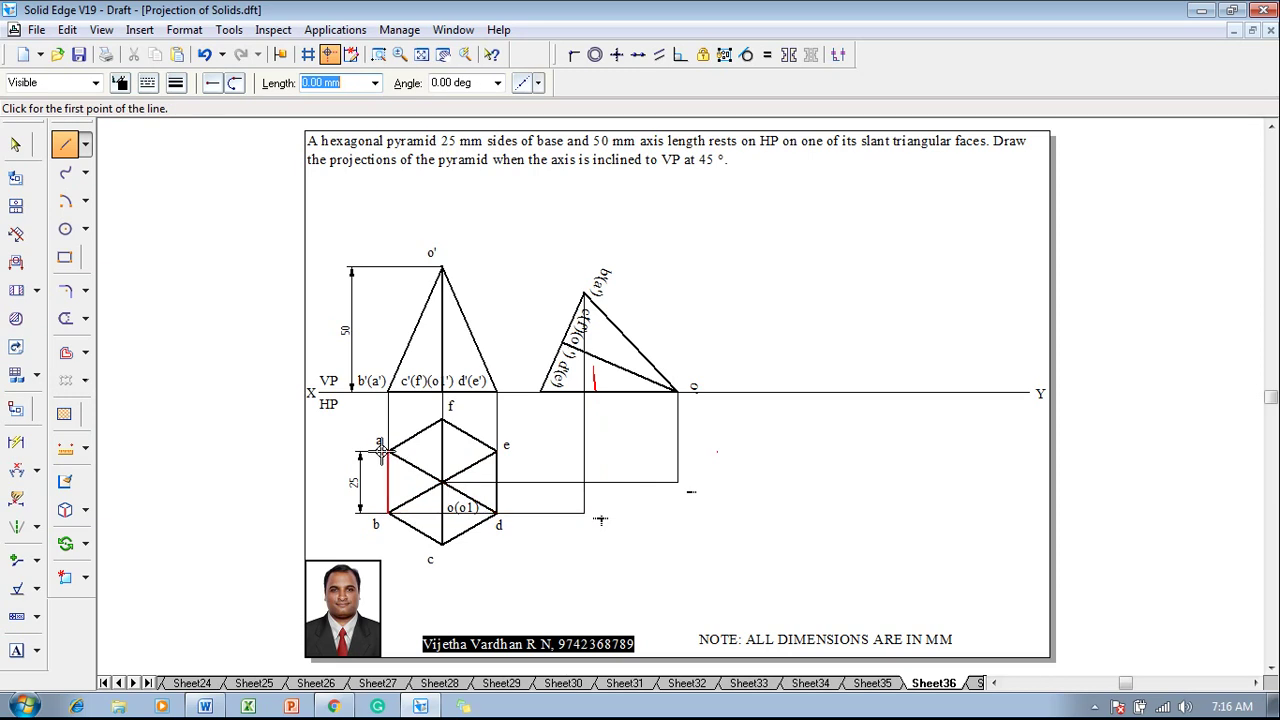
click(388, 452)
click(584, 452)
key(Escape)
Drop projectors from the tilted base corner and c'(f')(o'), crossing them from corners c and f.
click(540, 392)
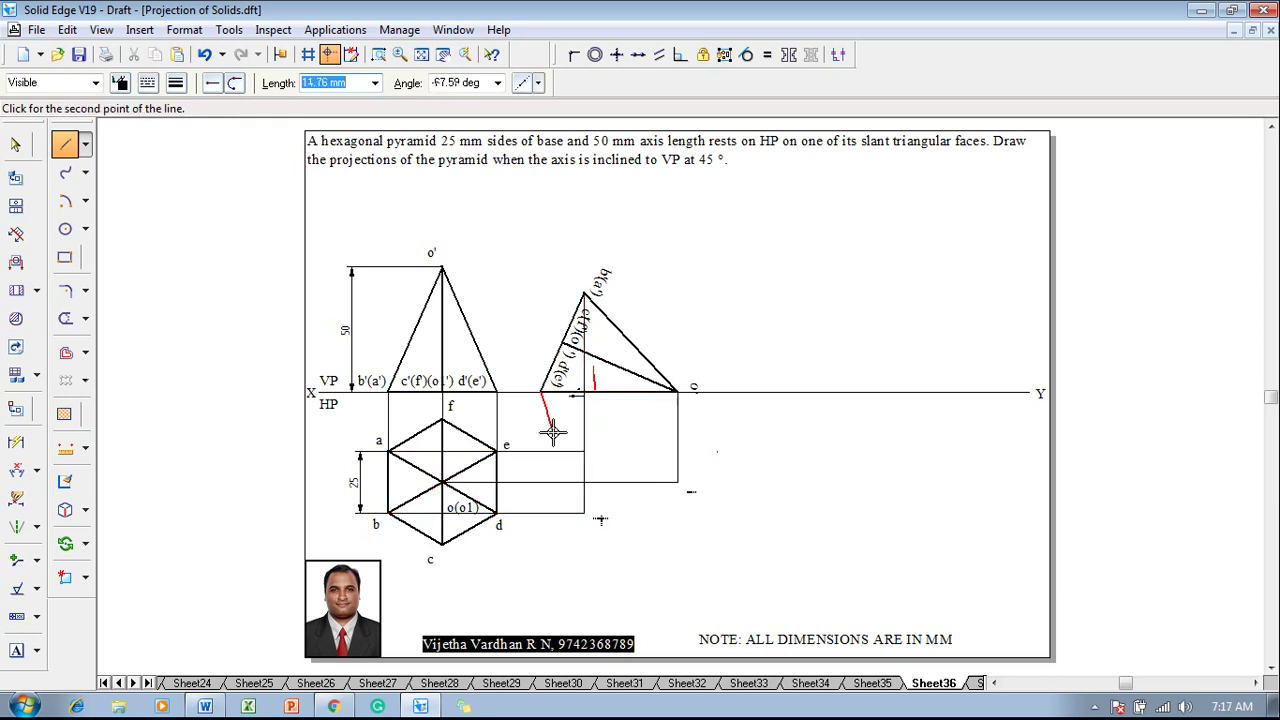
click(540, 512)
key(Escape)
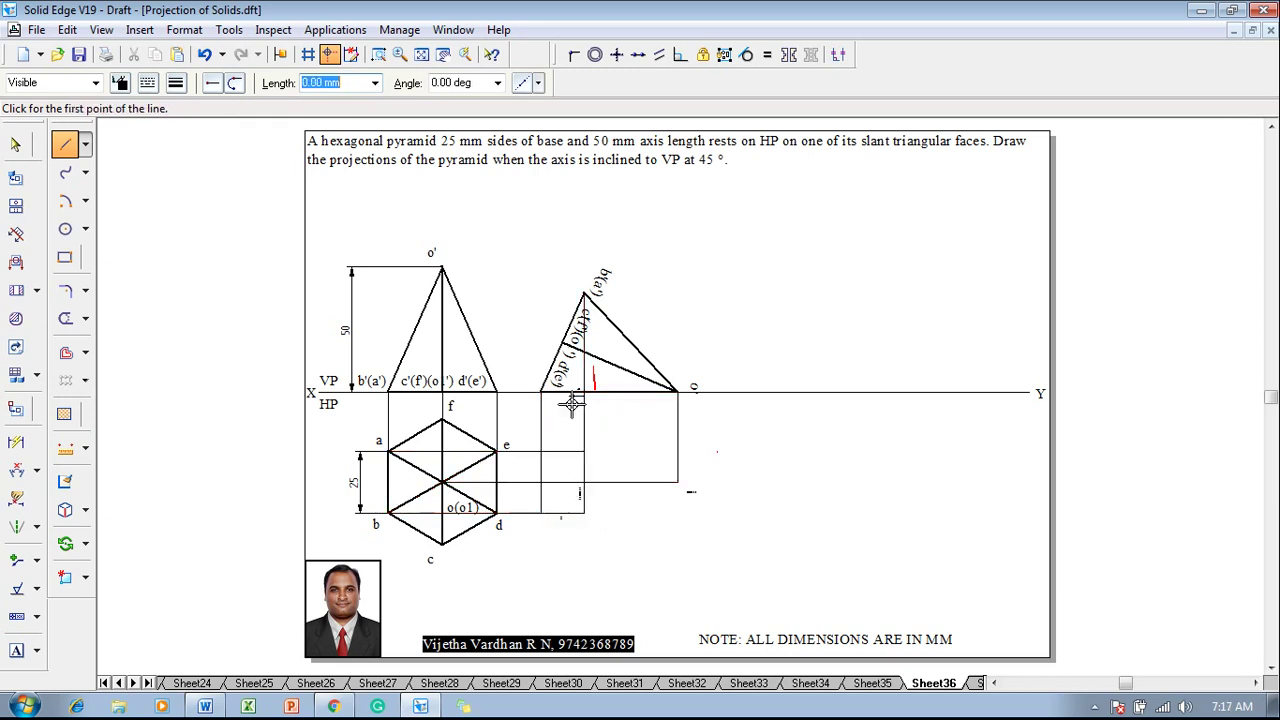
click(567, 345)
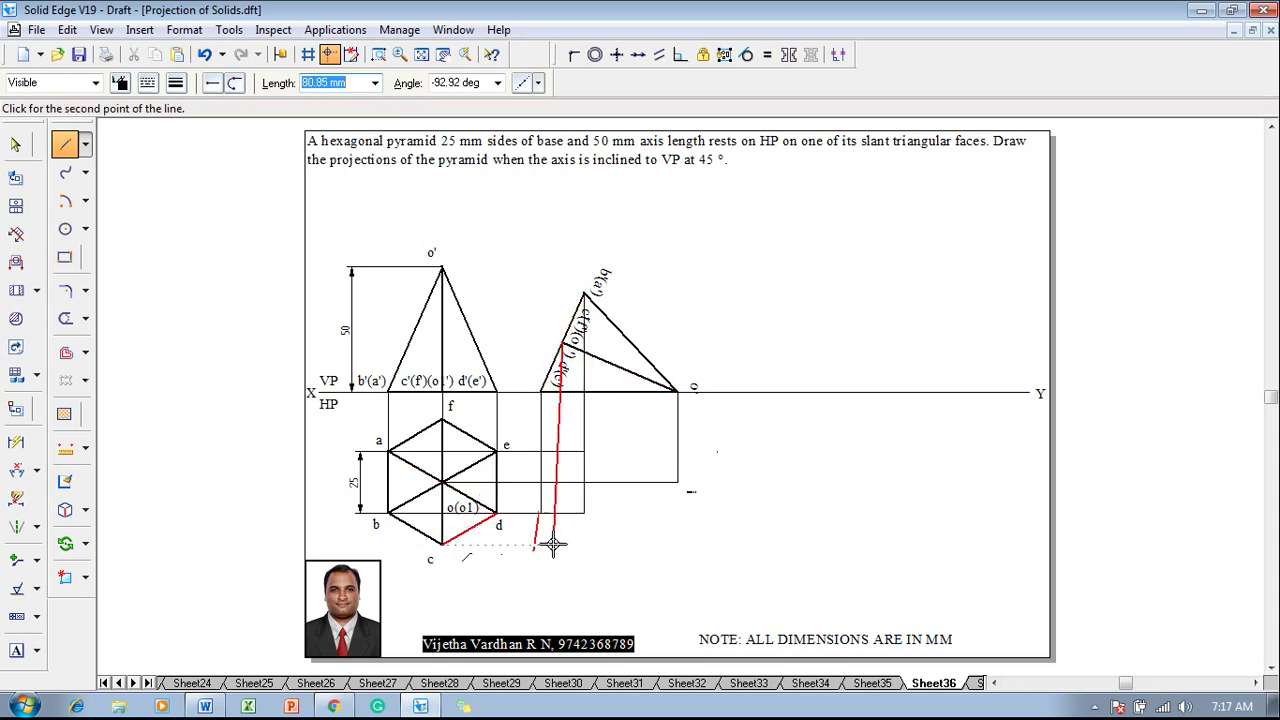
click(561, 545)
click(443, 545)
click(443, 420)
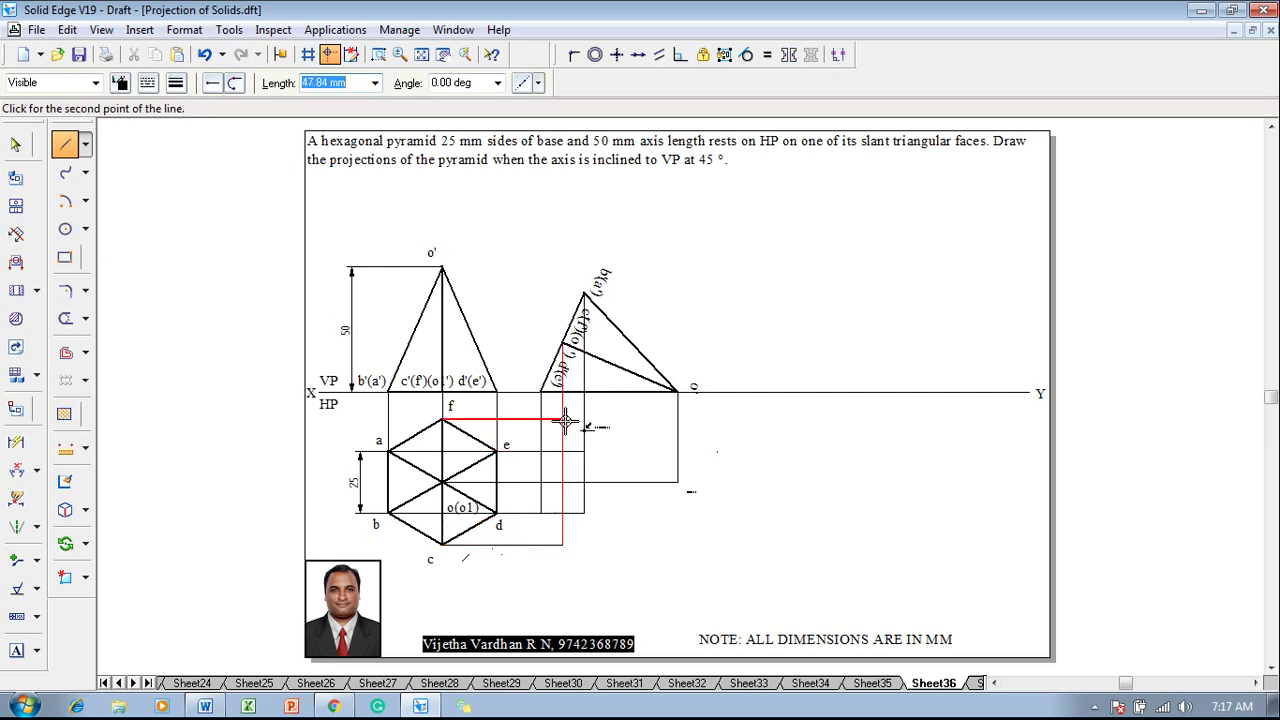
click(562, 420)
Label the new top view's projector intersections a, b, c, d and f, starting one more label.
key(Escape)
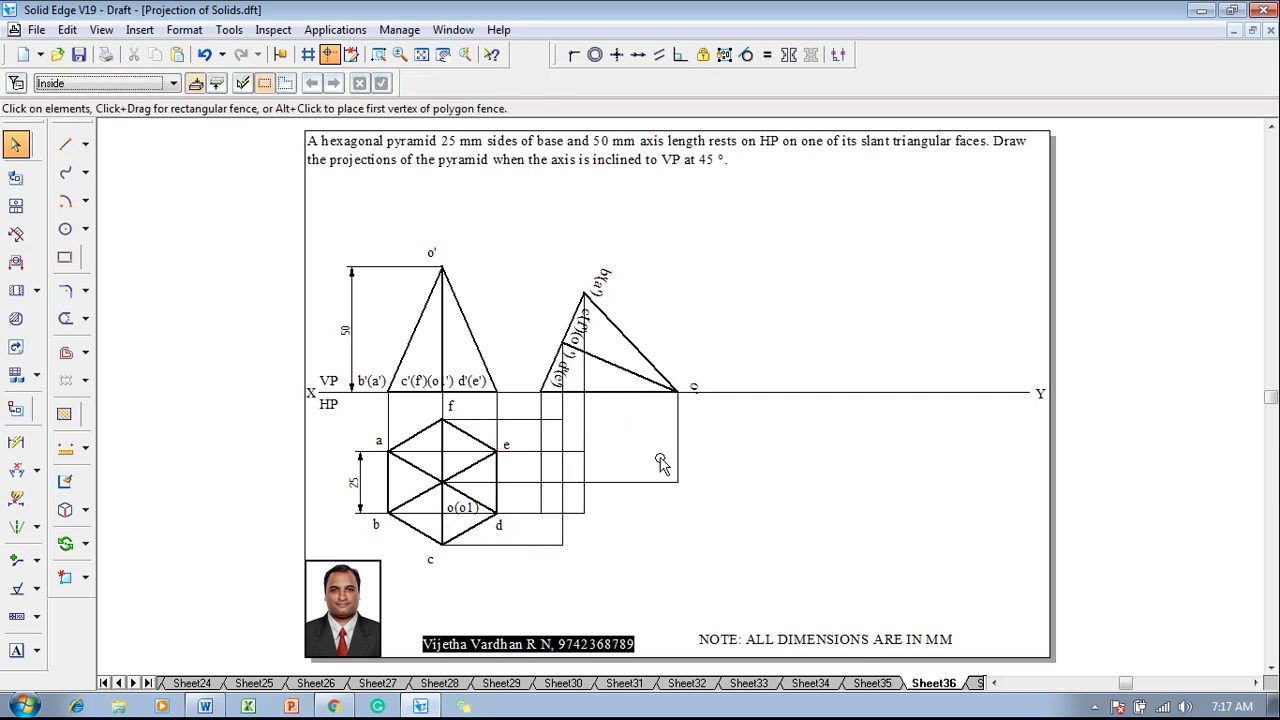
click(16, 651)
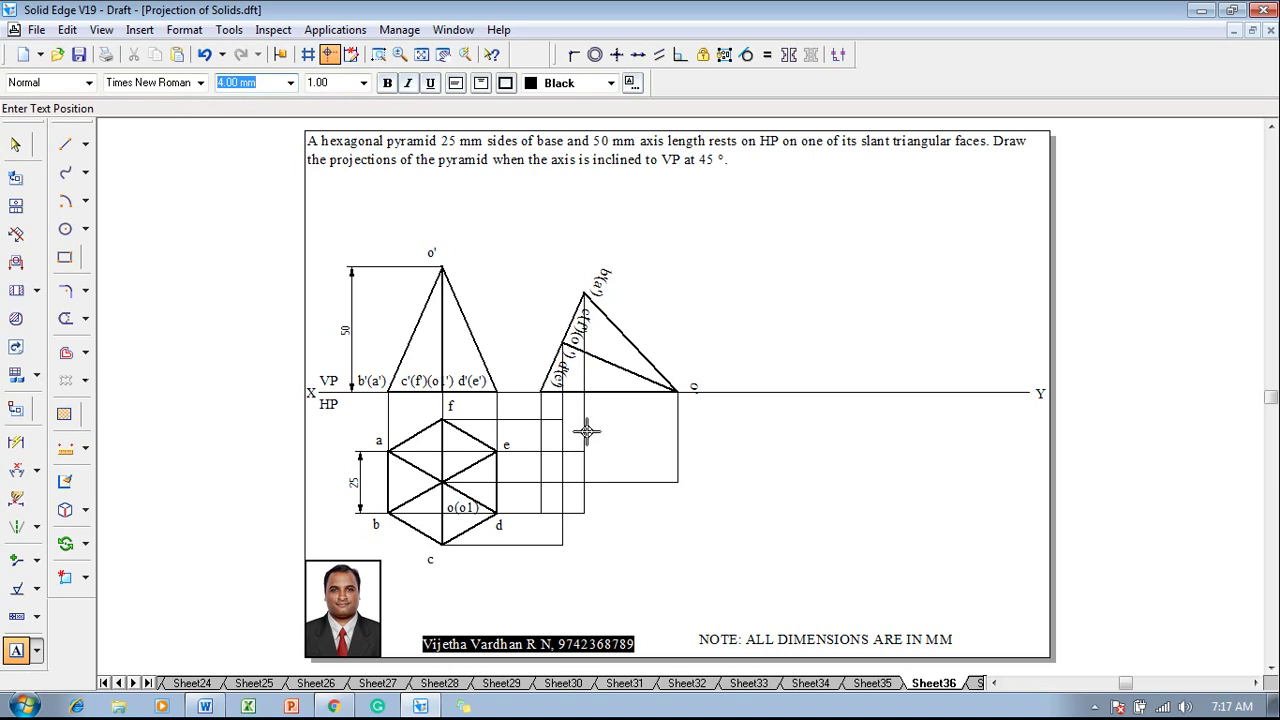
click(626, 477)
text(a)
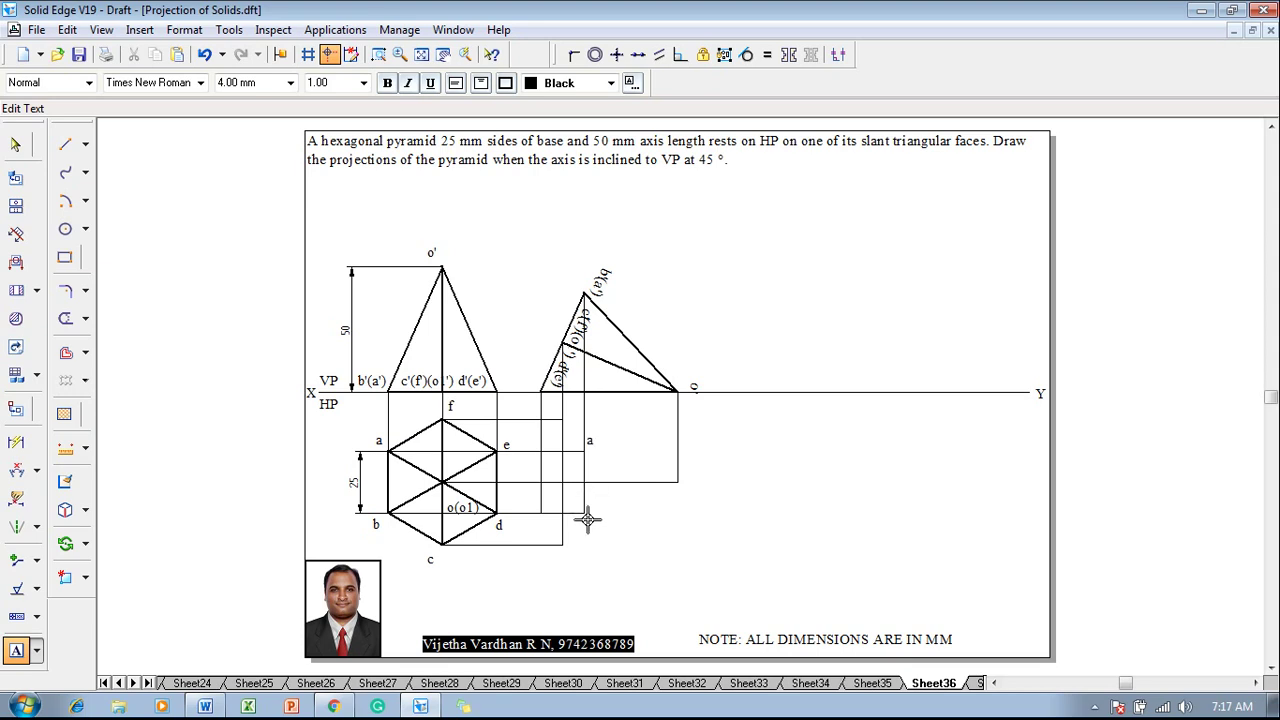
click(587, 519)
text(b)
click(558, 547)
text(c)
click(533, 511)
text(d)
click(556, 401)
text(f)
click(568, 488)
Draw the new top view's 0.50 mm outline edges from d to c to o.
click(65, 144)
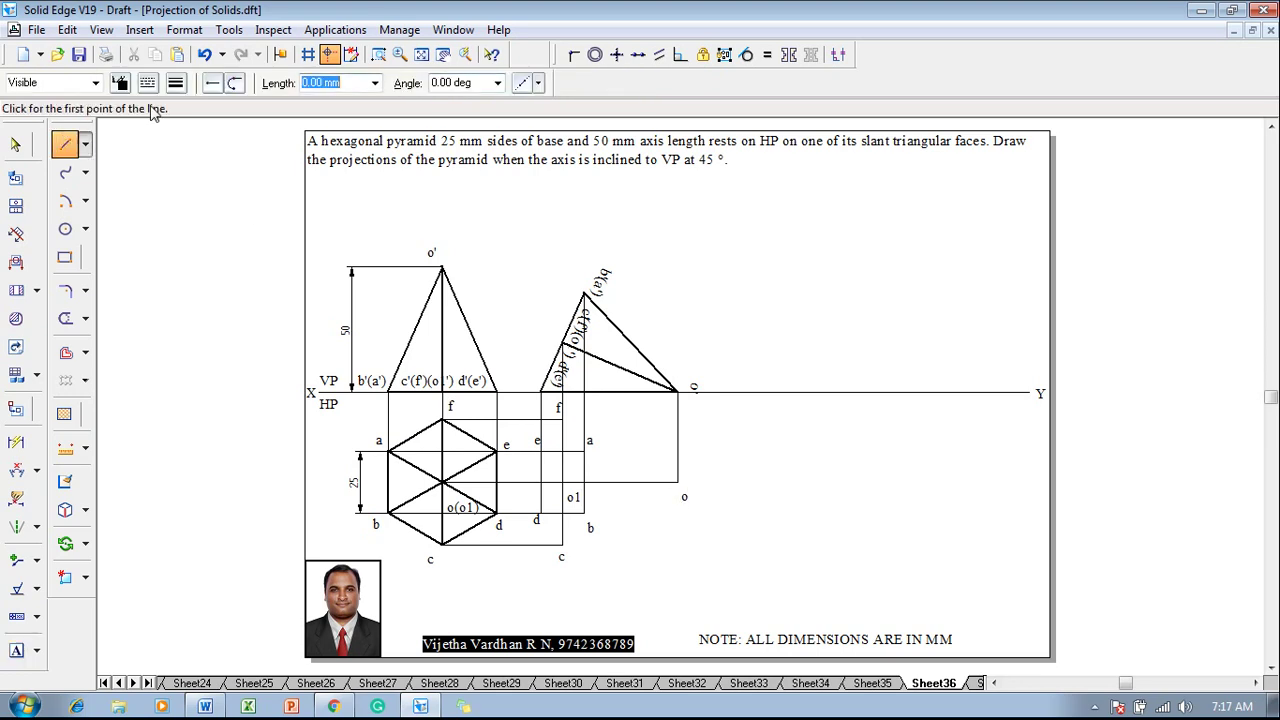
click(148, 82)
click(176, 84)
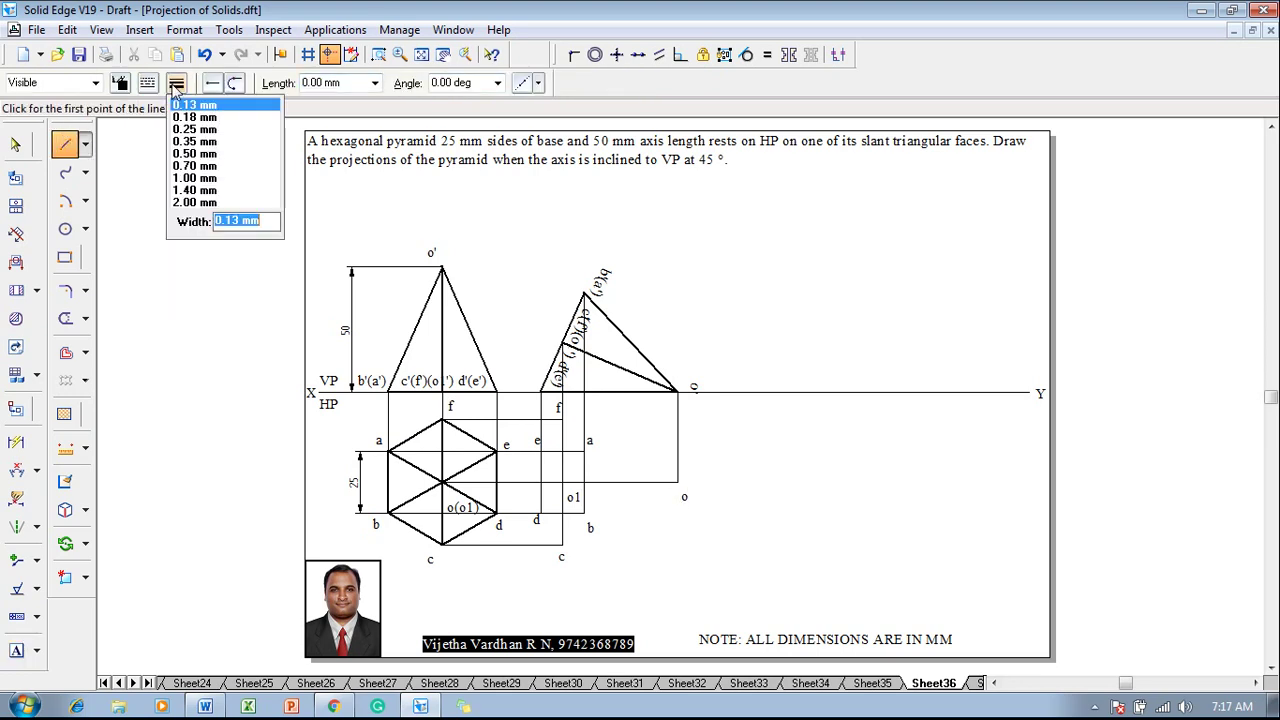
click(194, 153)
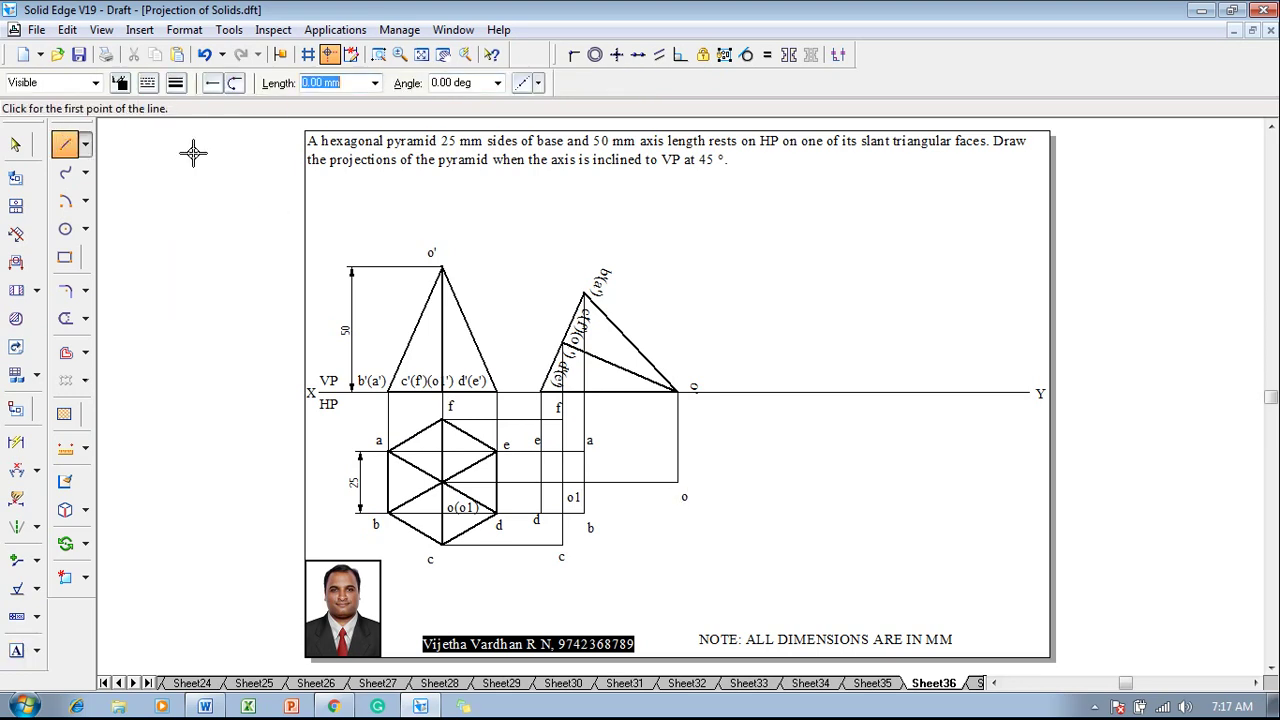
click(540, 515)
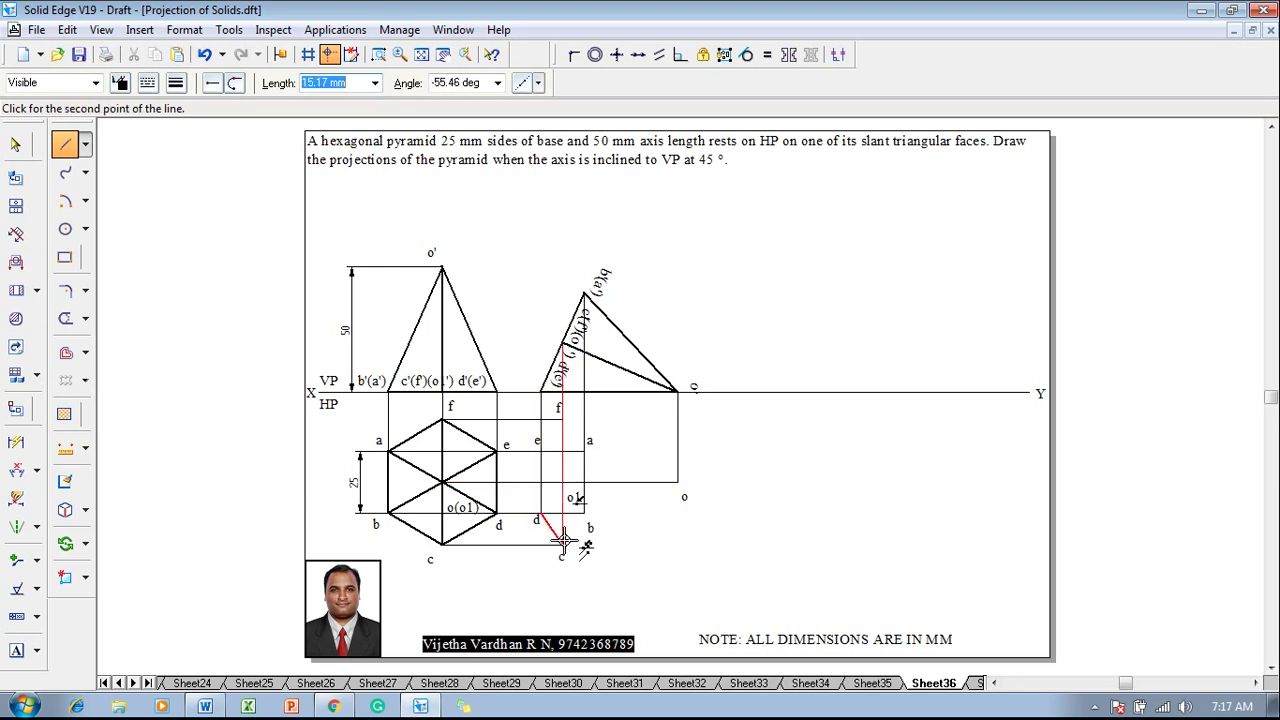
click(562, 545)
click(678, 484)
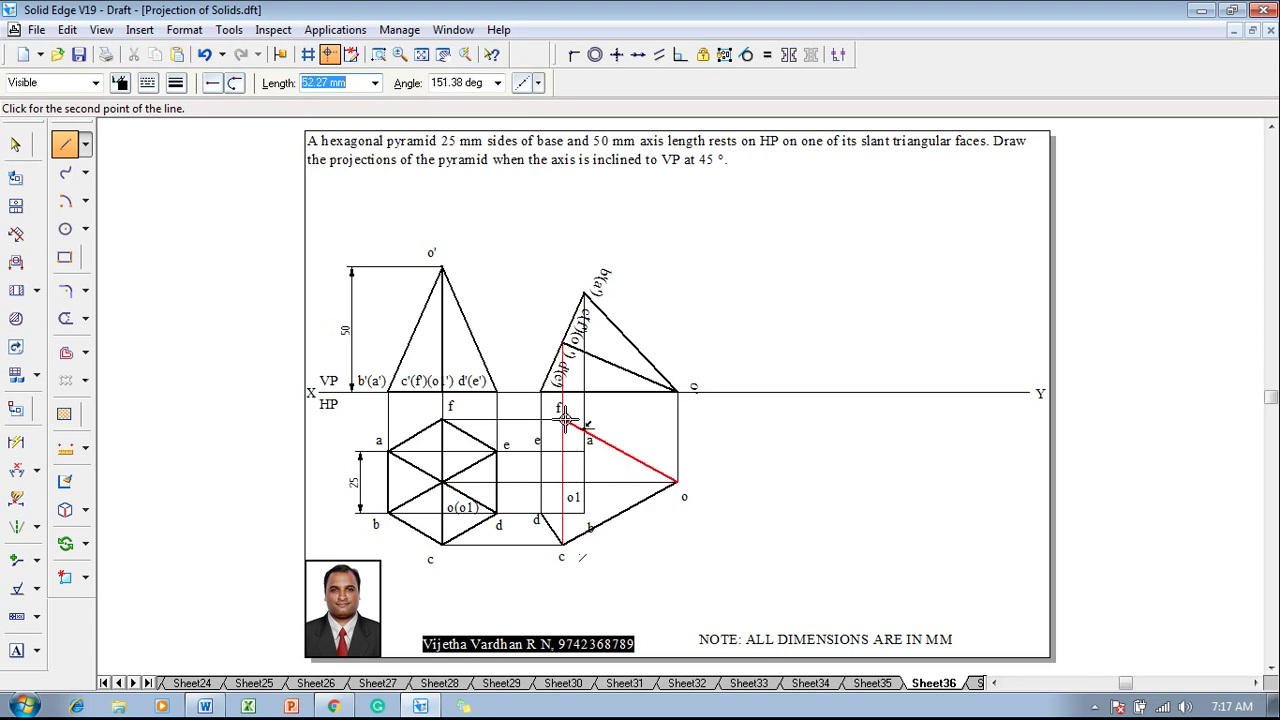
Complete the outline through a and e back to d, then select and deselect label b.
click(563, 421)
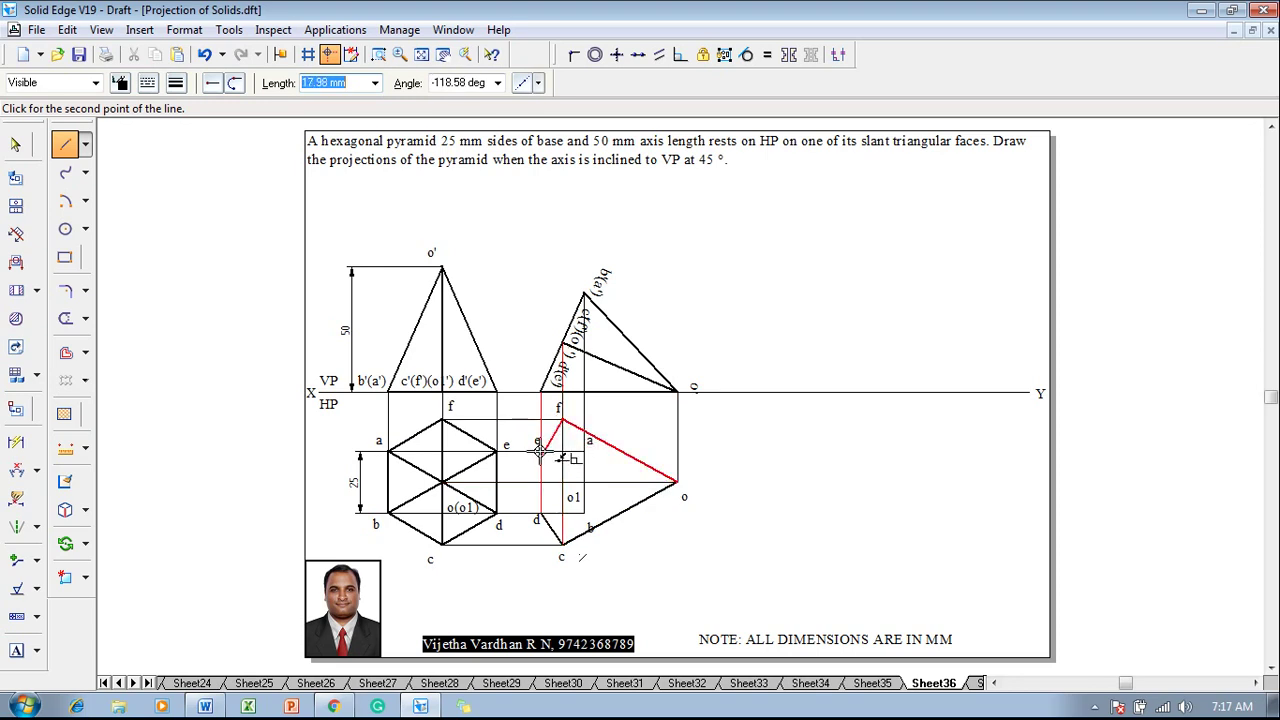
click(540, 452)
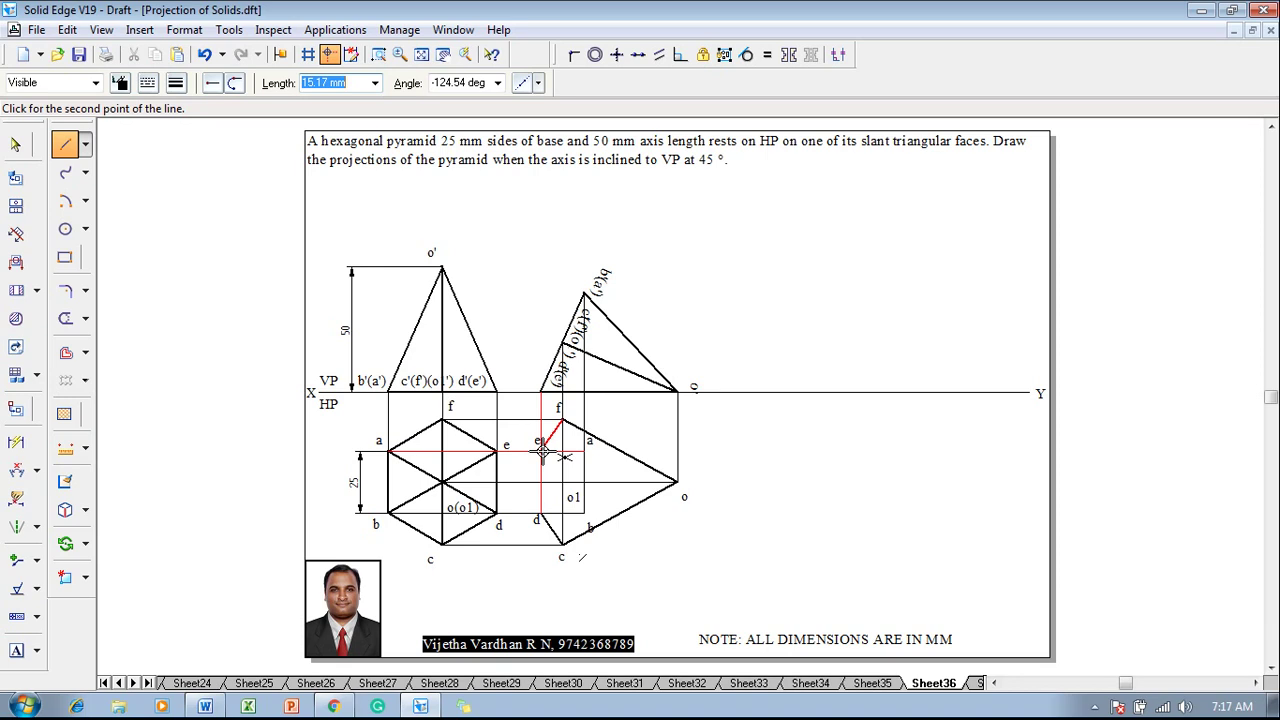
click(537, 515)
right_click(637, 515)
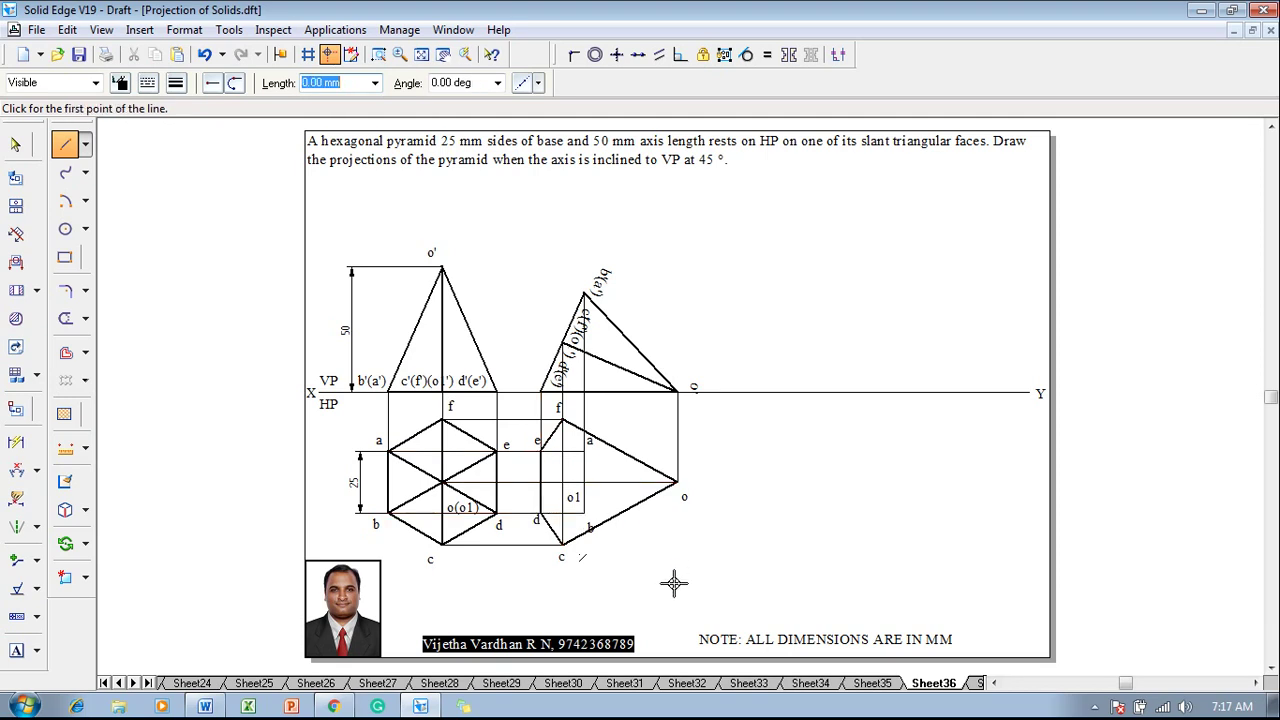
key(Escape)
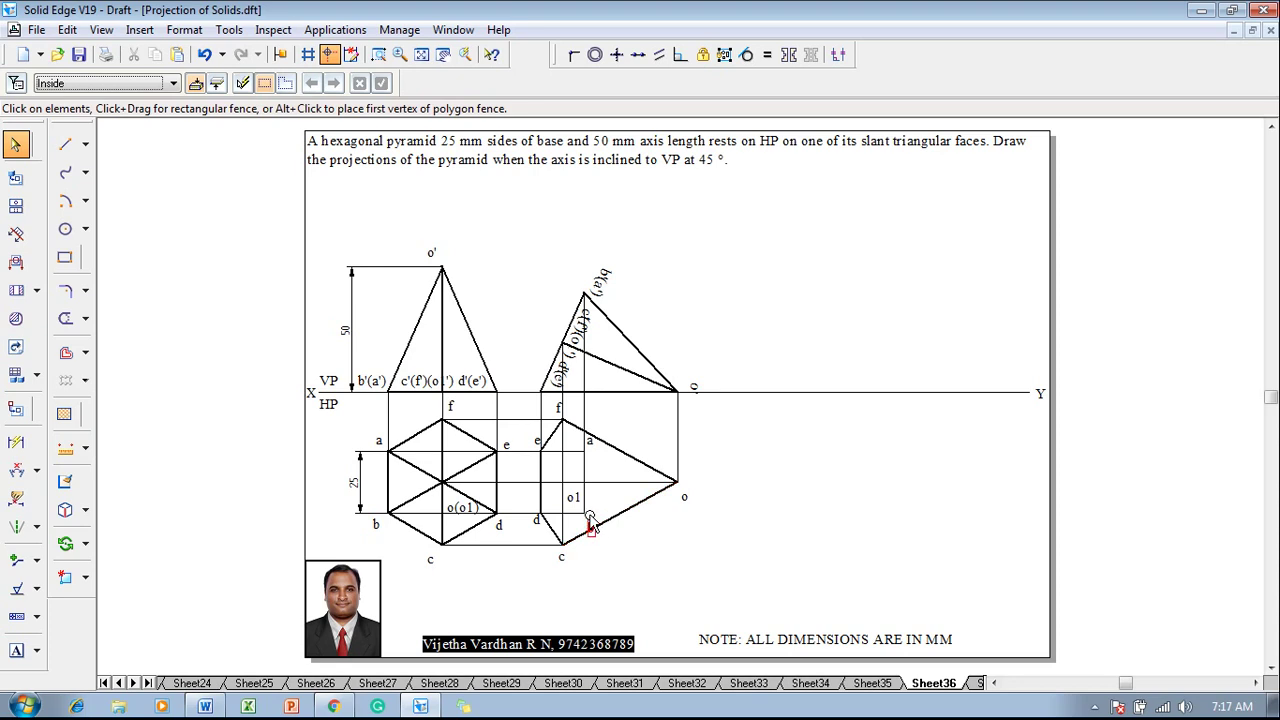
click(590, 523)
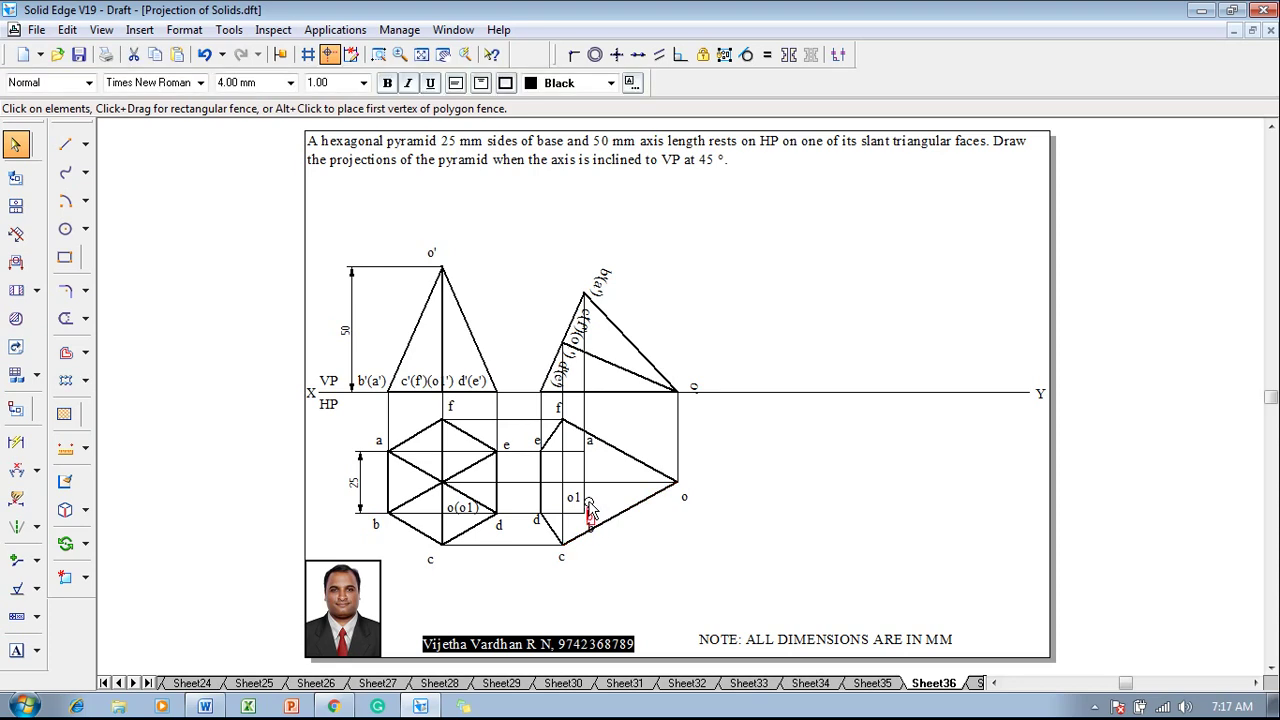
click(659, 556)
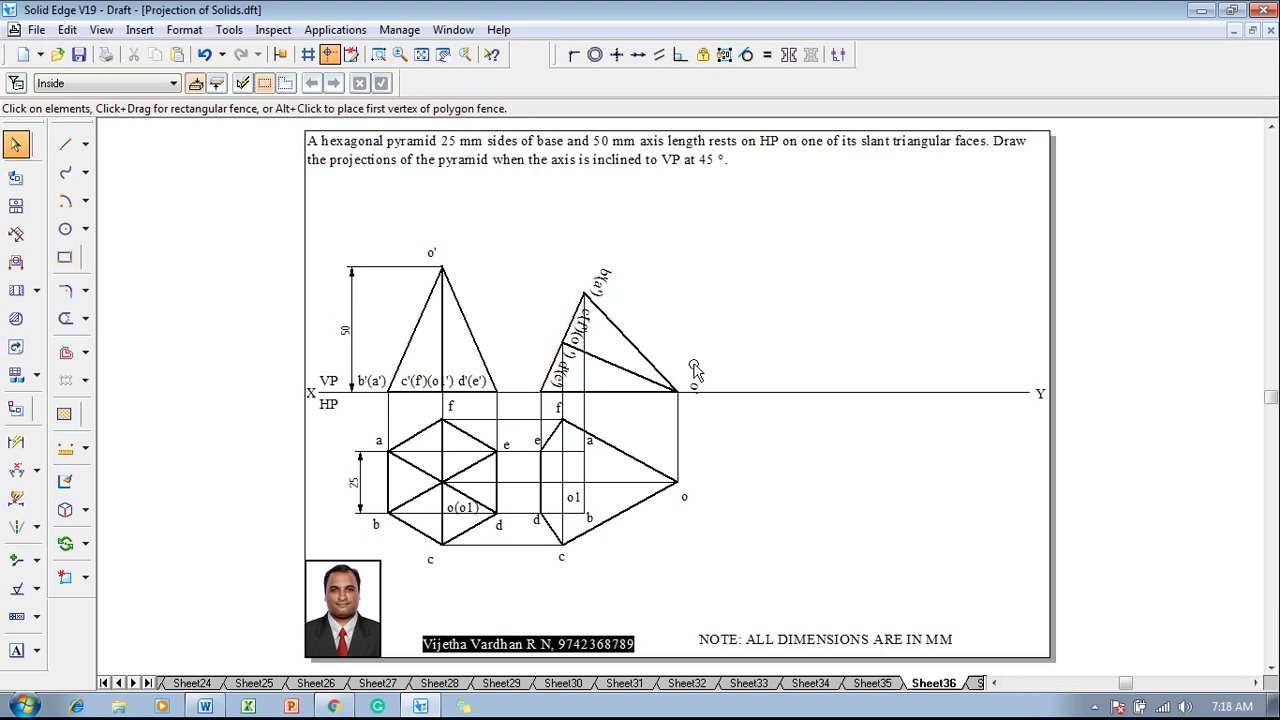
Draw 0.50 mm dashed hidden edges from vertex e to apex o and on to d.
click(65, 144)
click(176, 83)
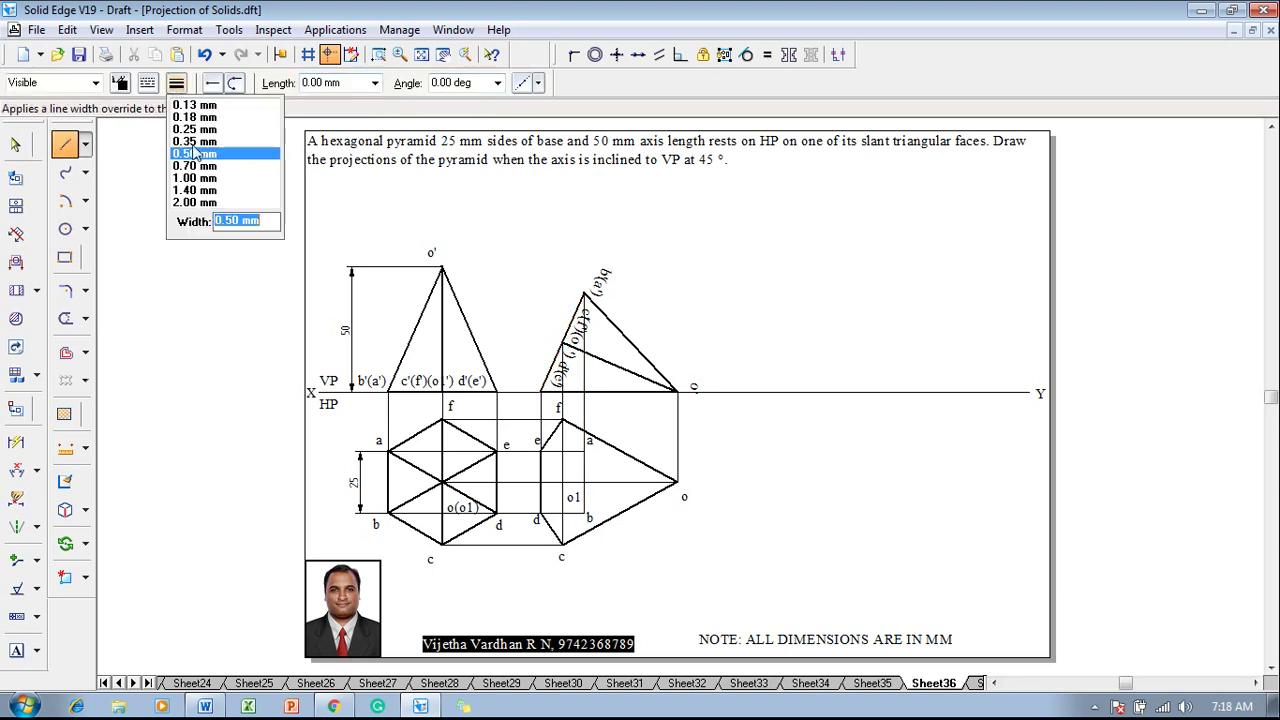
click(193, 155)
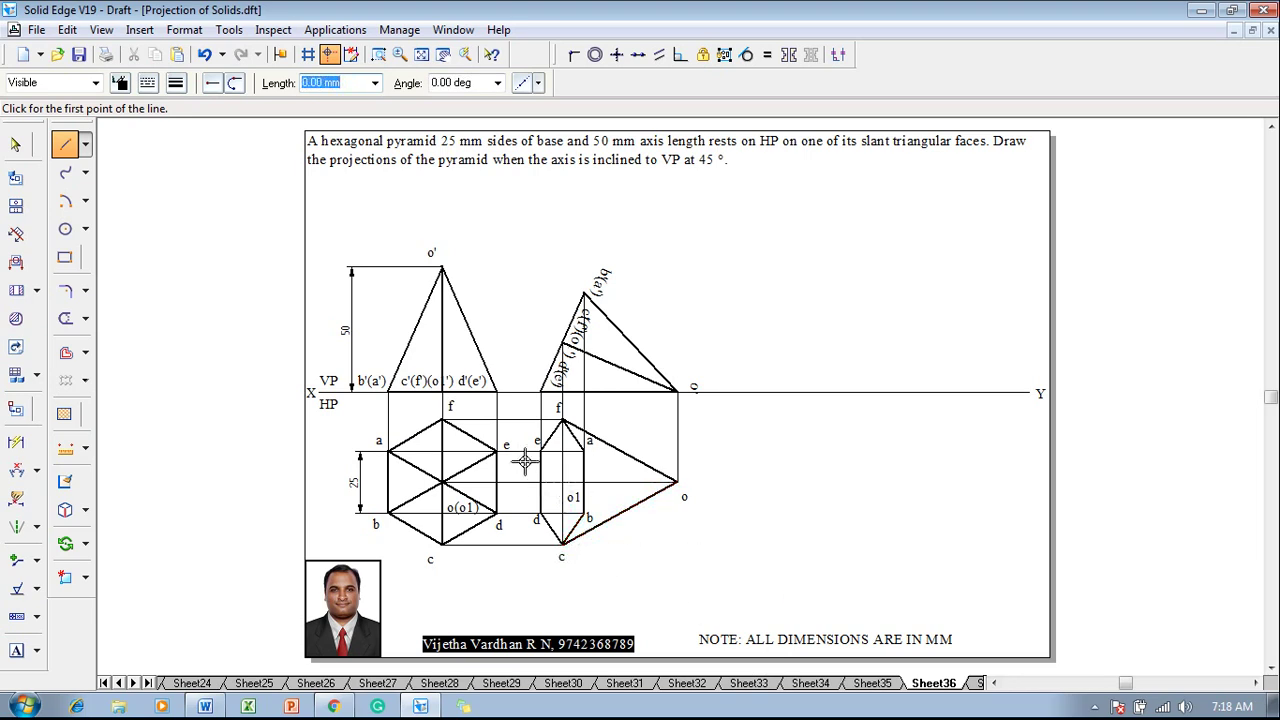
click(147, 82)
click(157, 130)
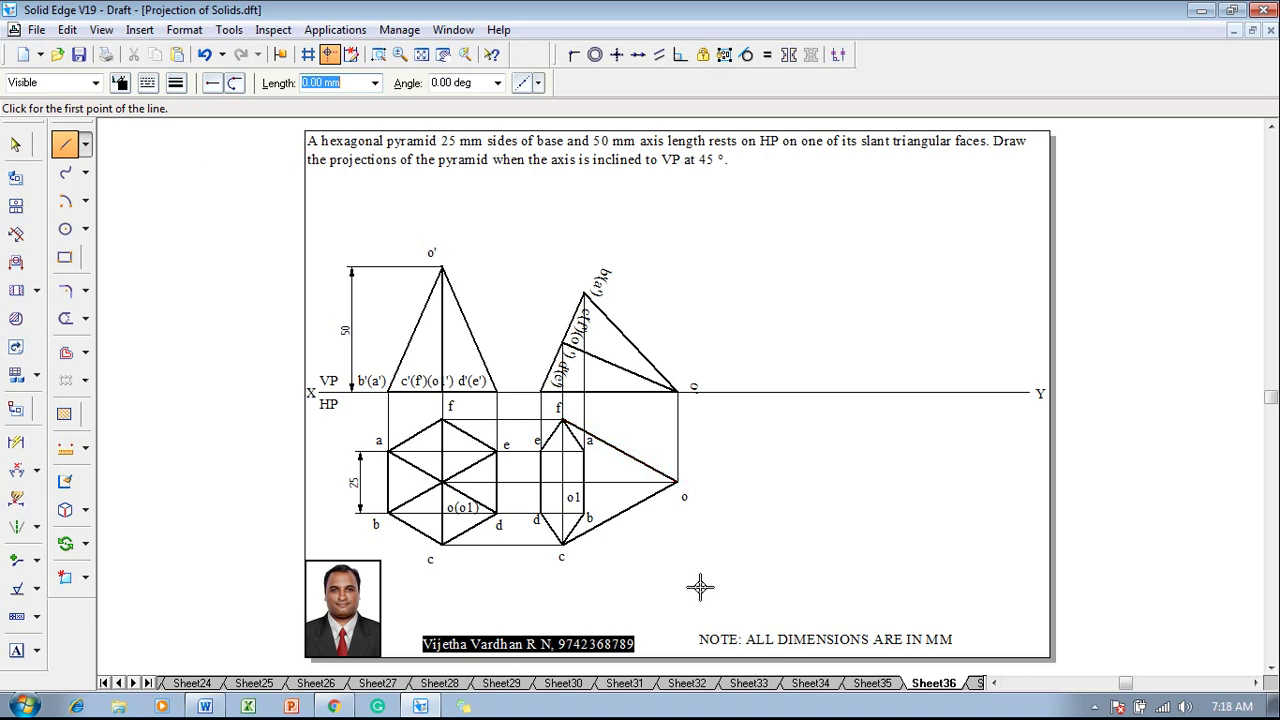
click(540, 453)
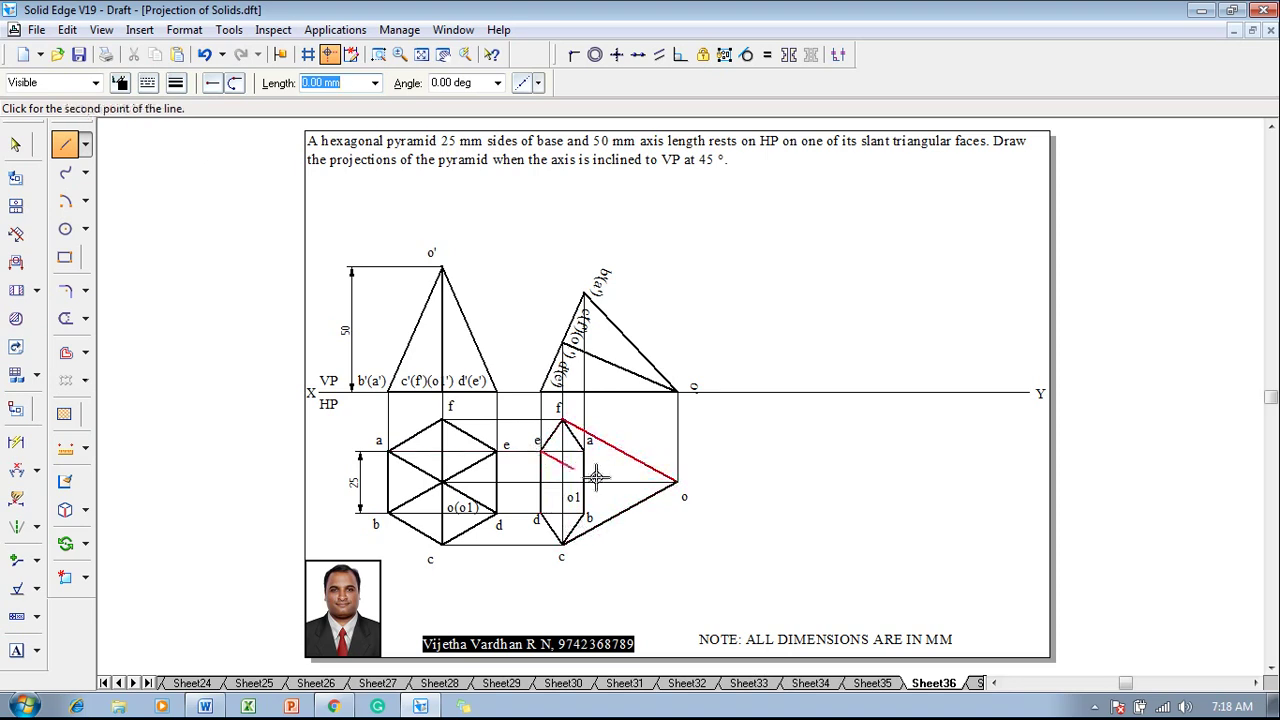
click(677, 482)
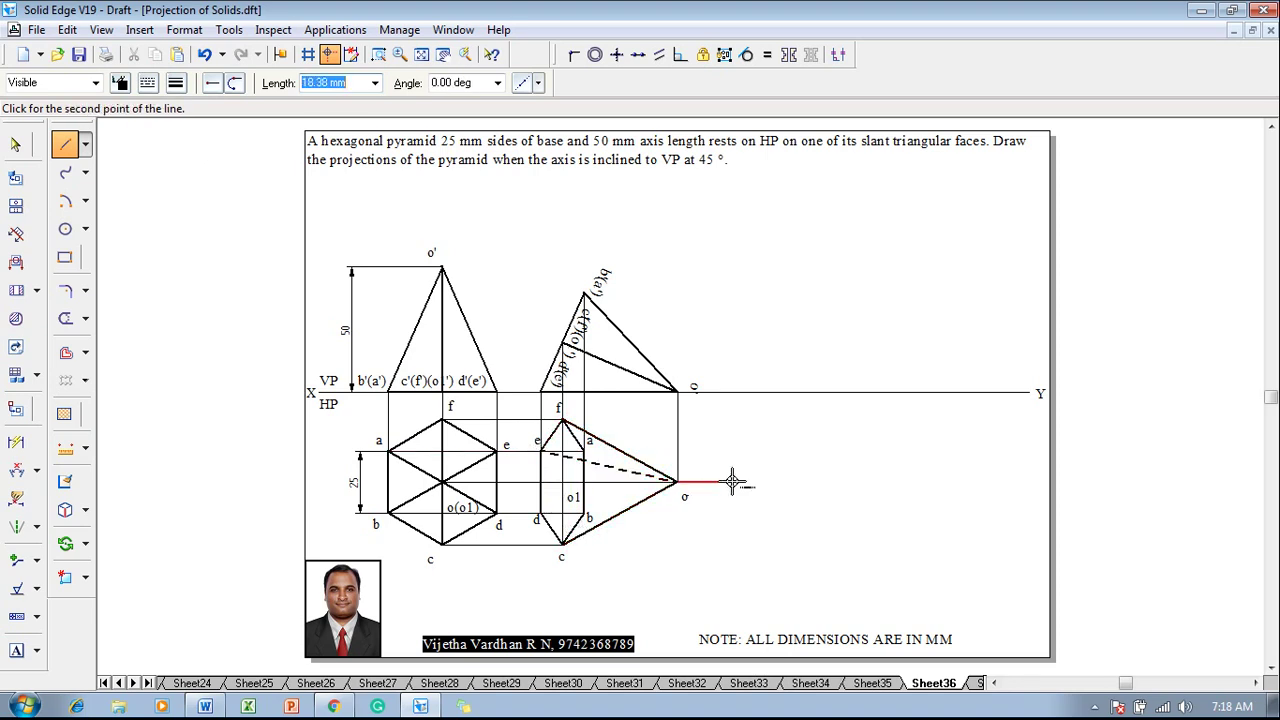
click(538, 512)
right_click(652, 515)
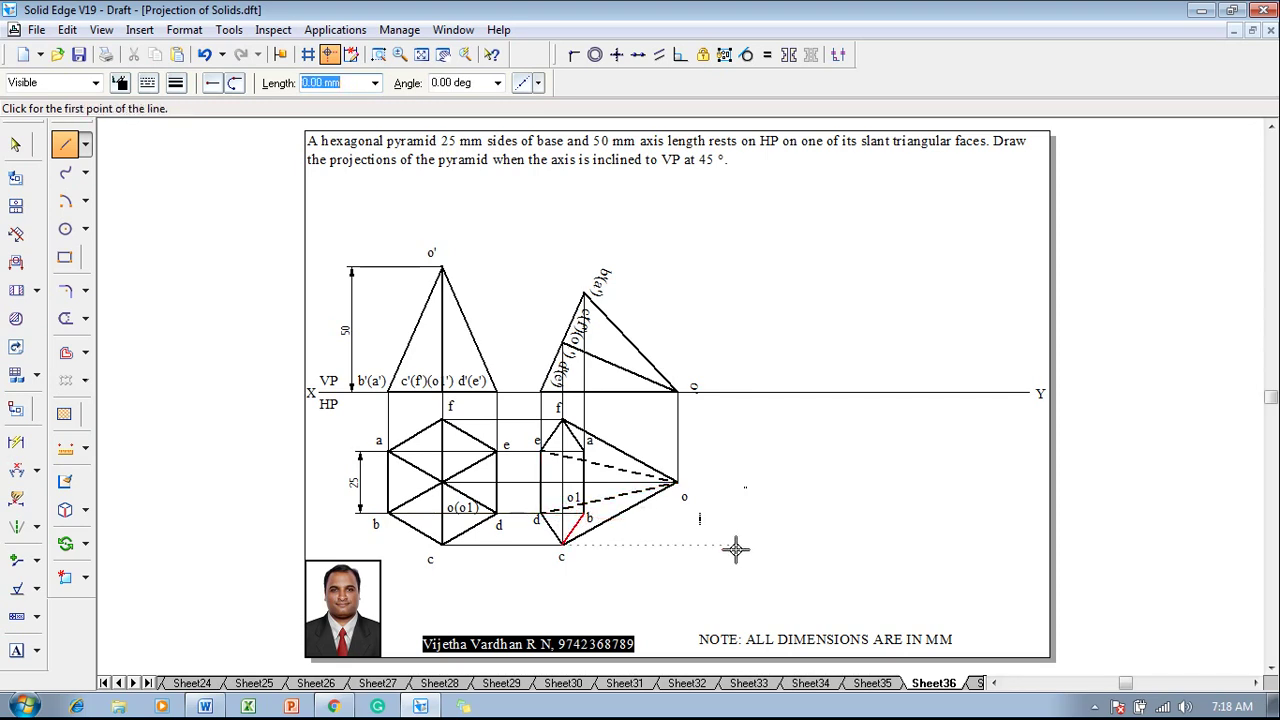
Draw the 0.35 mm axis line from the tilted base to apex o.
click(153, 93)
click(195, 122)
click(678, 482)
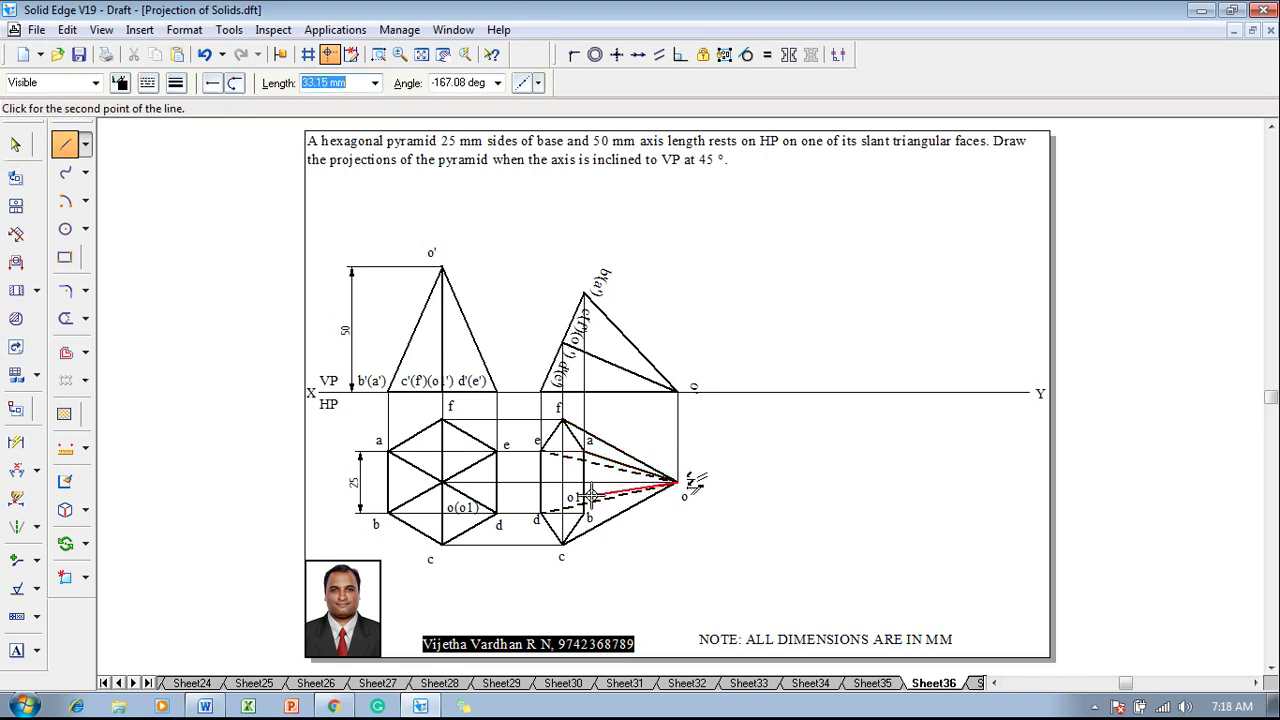
right_click(672, 570)
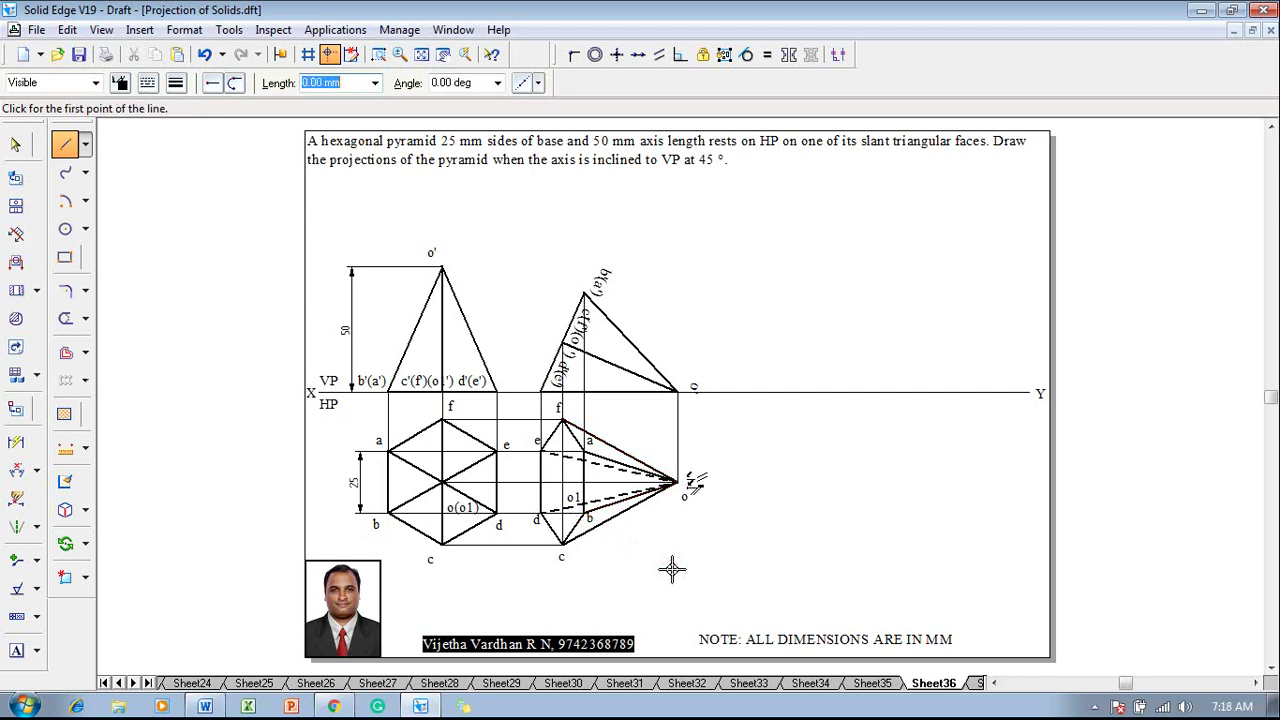
click(147, 82)
click(171, 125)
click(176, 83)
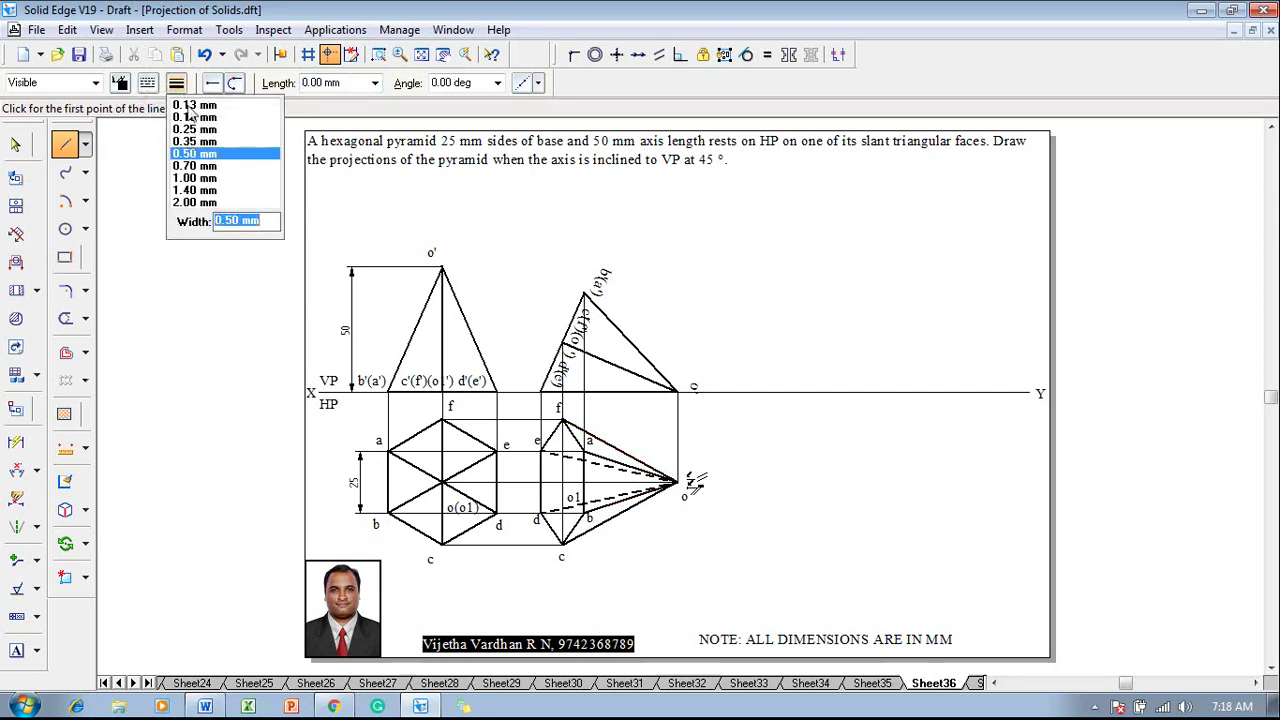
click(190, 142)
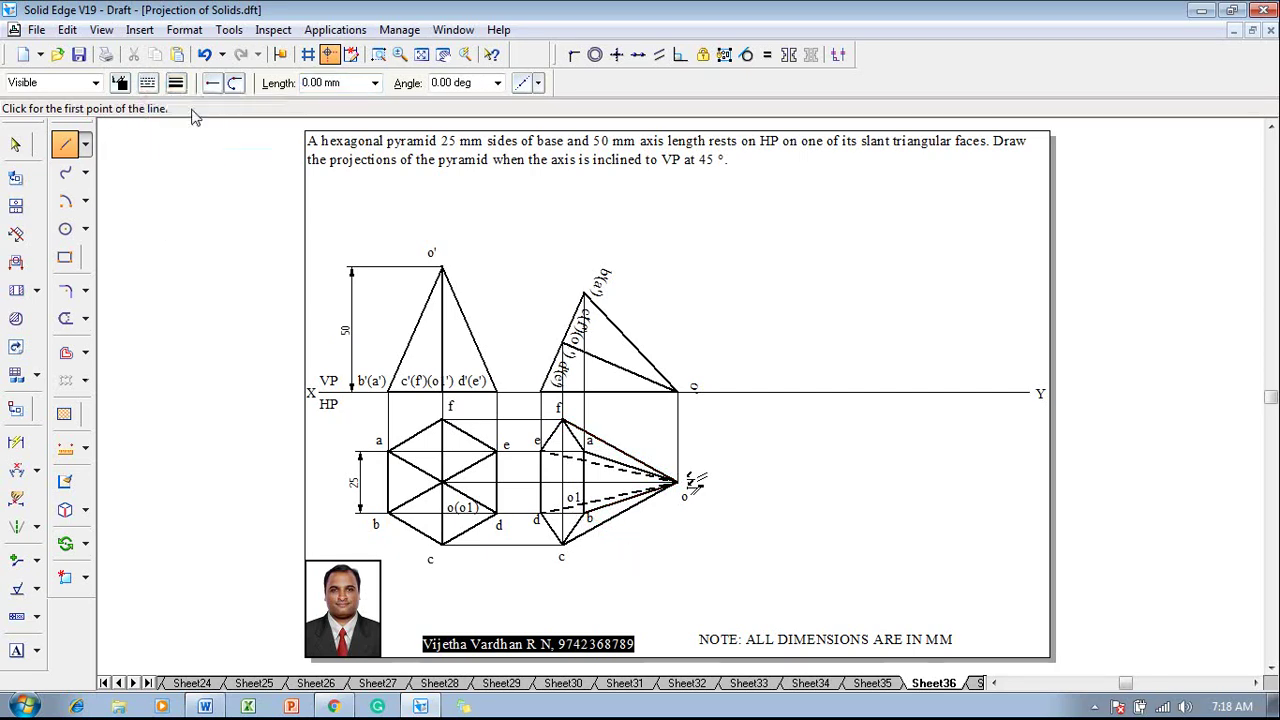
click(565, 483)
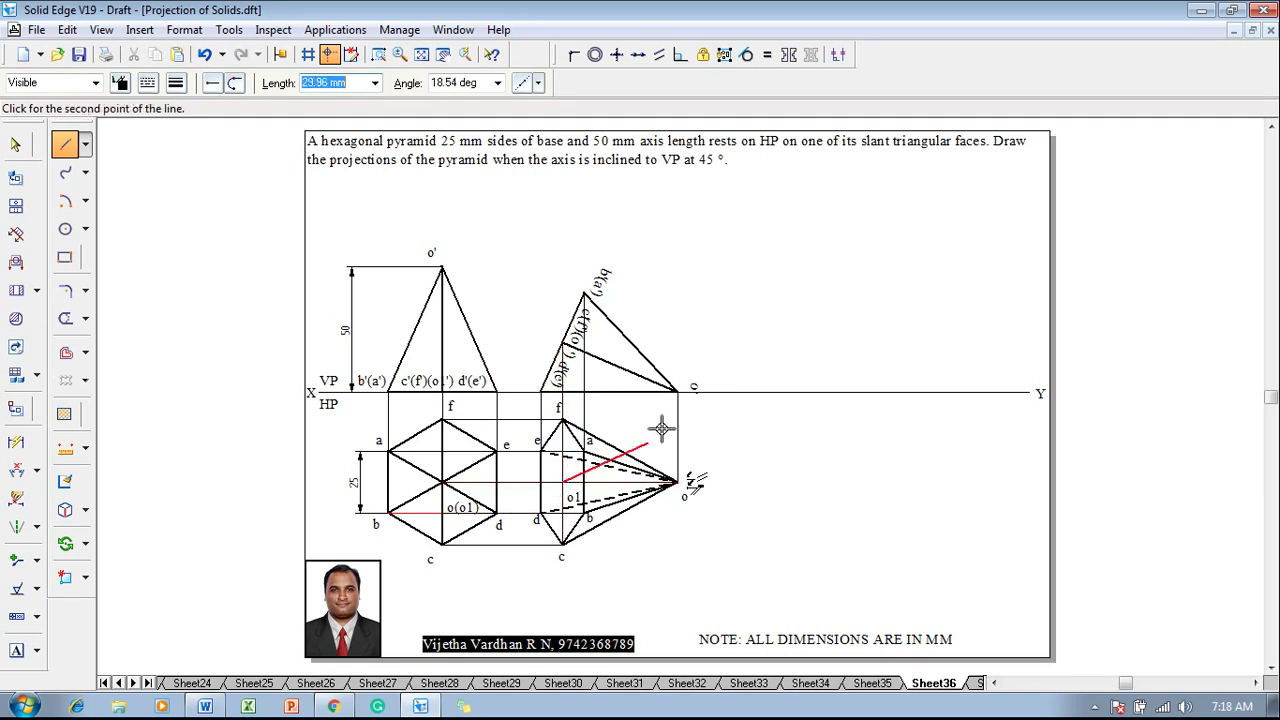
click(677, 483)
Start a thin 0.13 mm line at the base centre, then cancel it.
key(Escape)
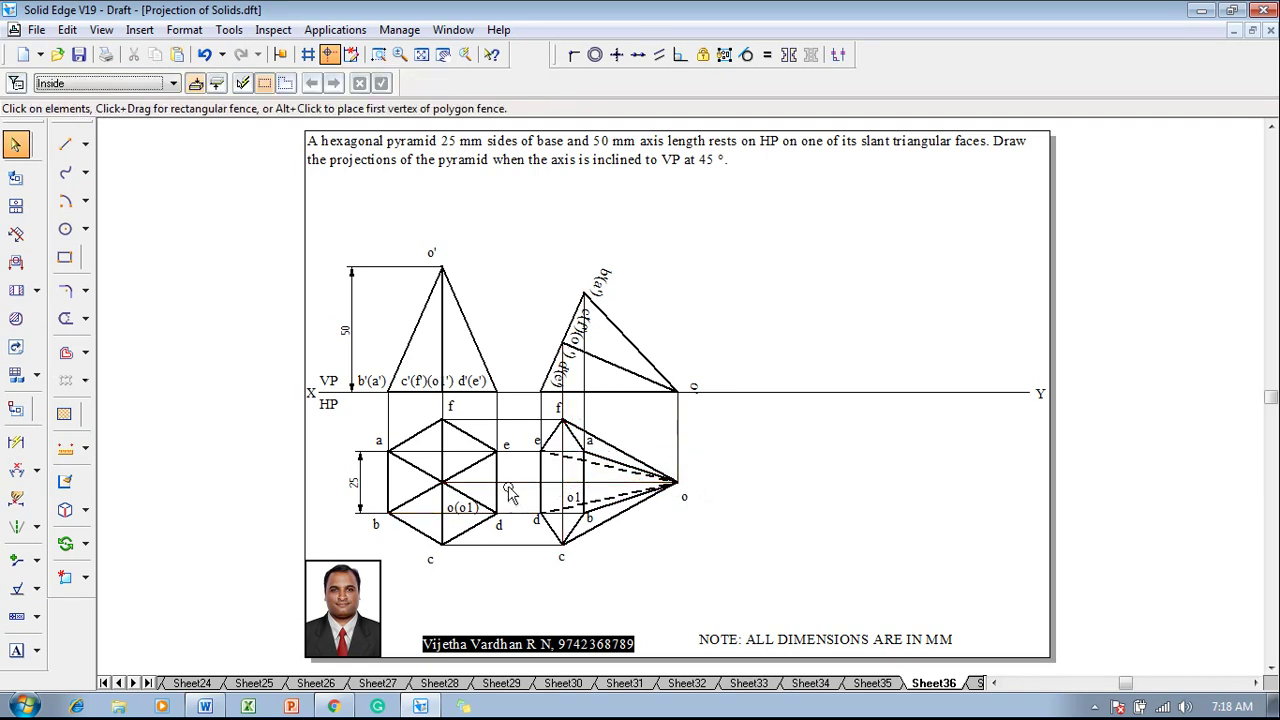
key(l)
key(Escape)
click(65, 144)
click(176, 84)
click(180, 105)
click(147, 82)
click(195, 106)
click(443, 483)
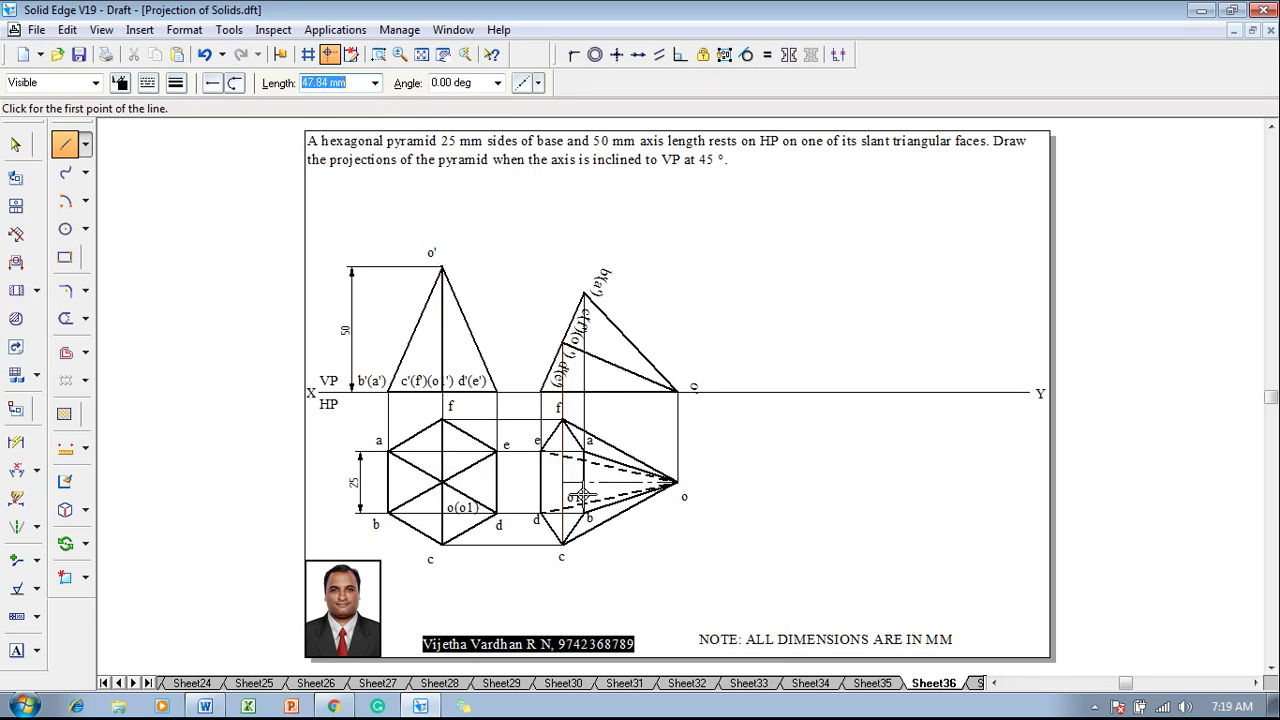
key(Escape)
Dimension axis o–o1 as 45.88 below the top view and select the c label.
click(16, 442)
click(626, 484)
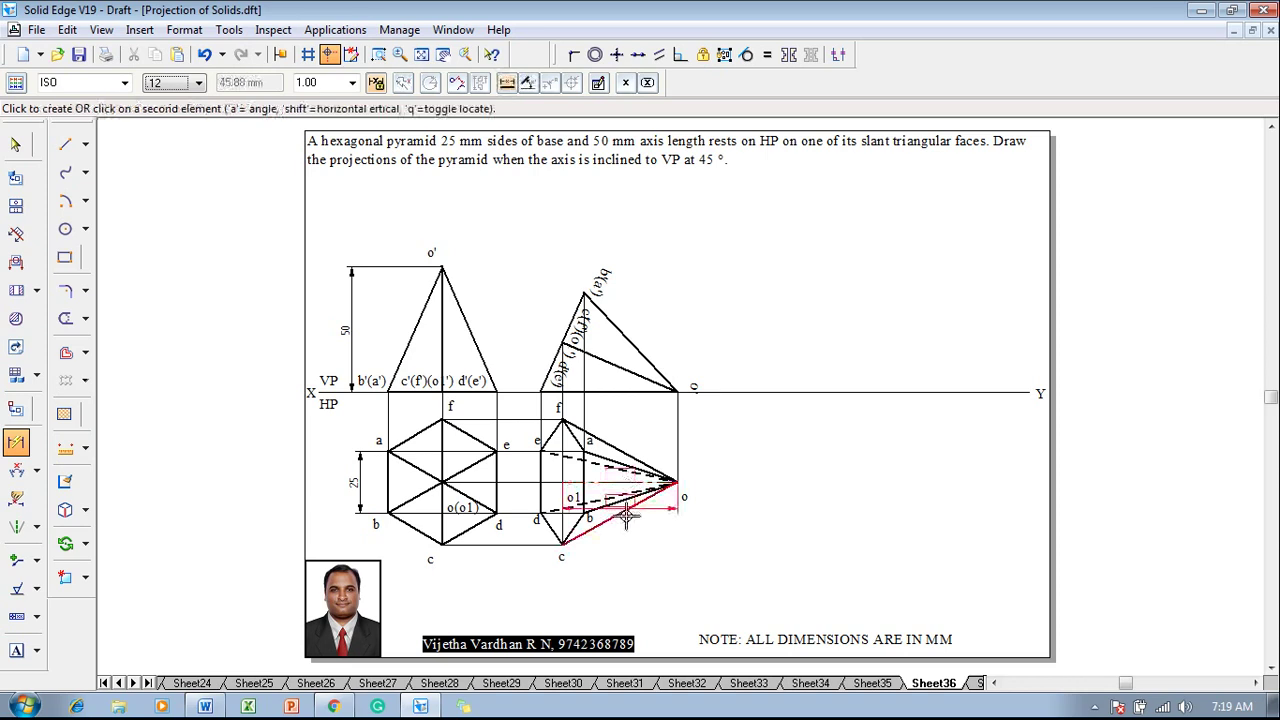
click(630, 562)
key(Escape)
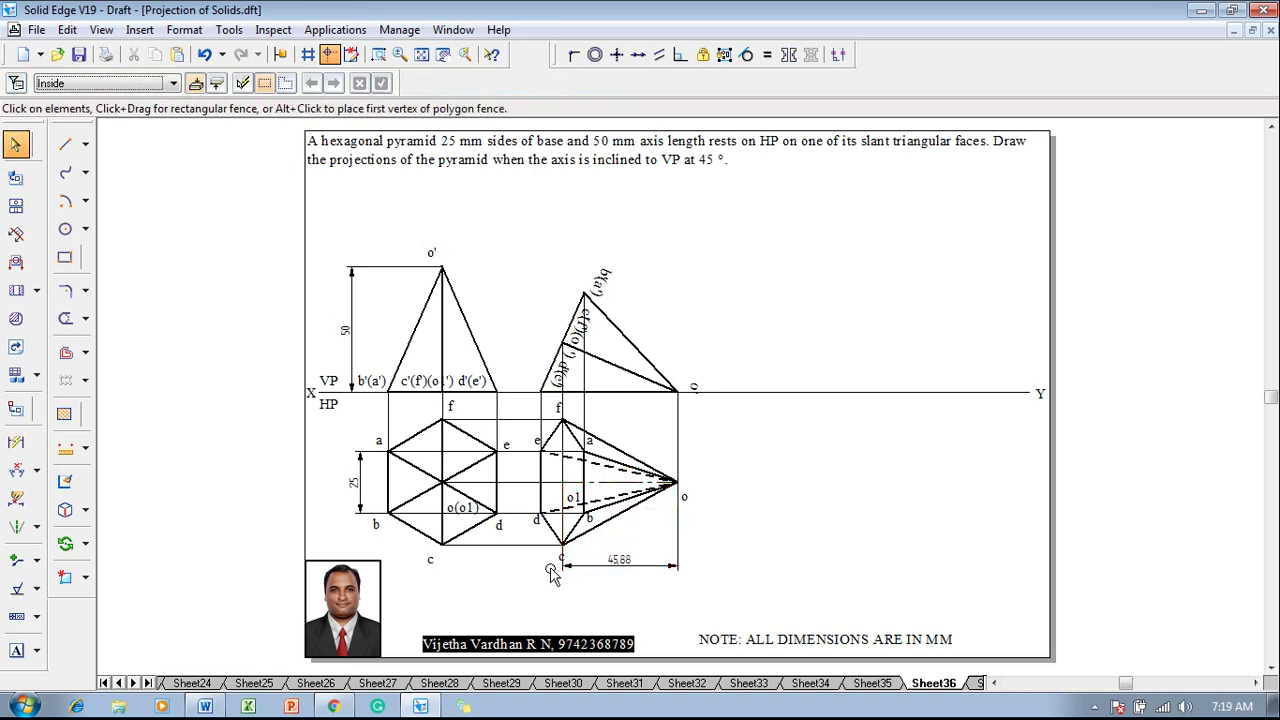
click(556, 560)
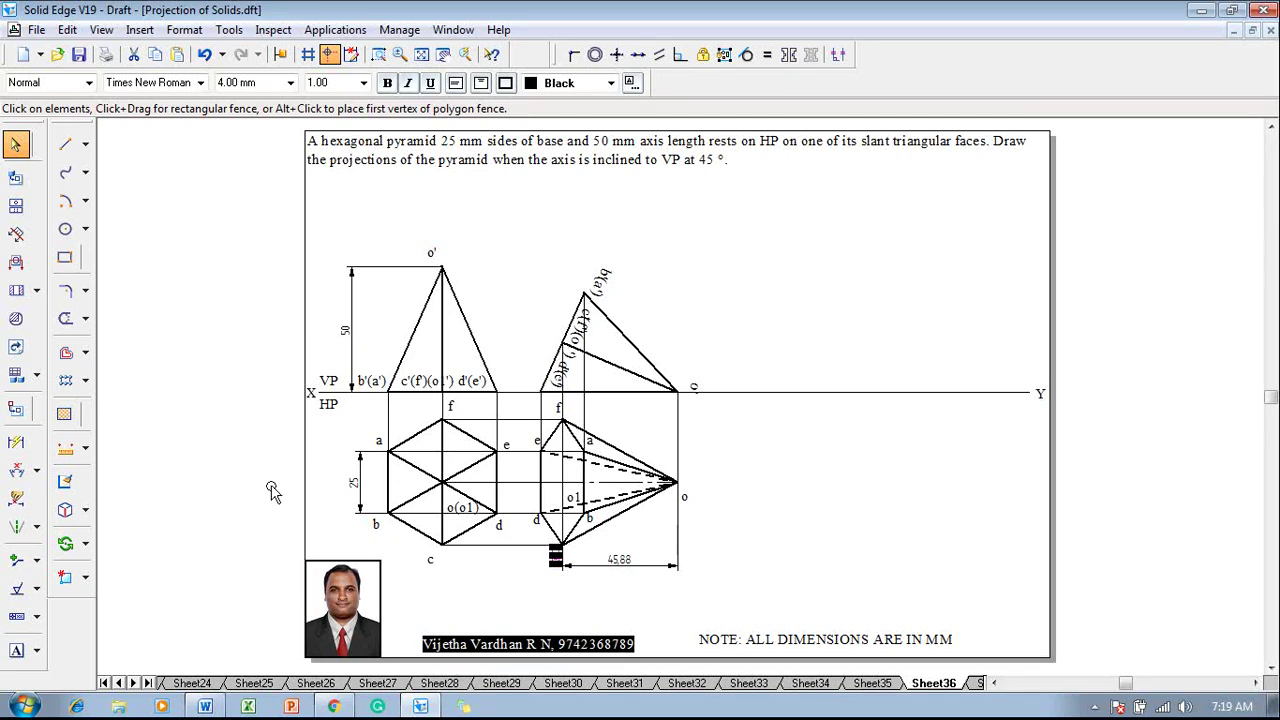
Draw a thin line from the XY line down toward the lower left.
click(66, 147)
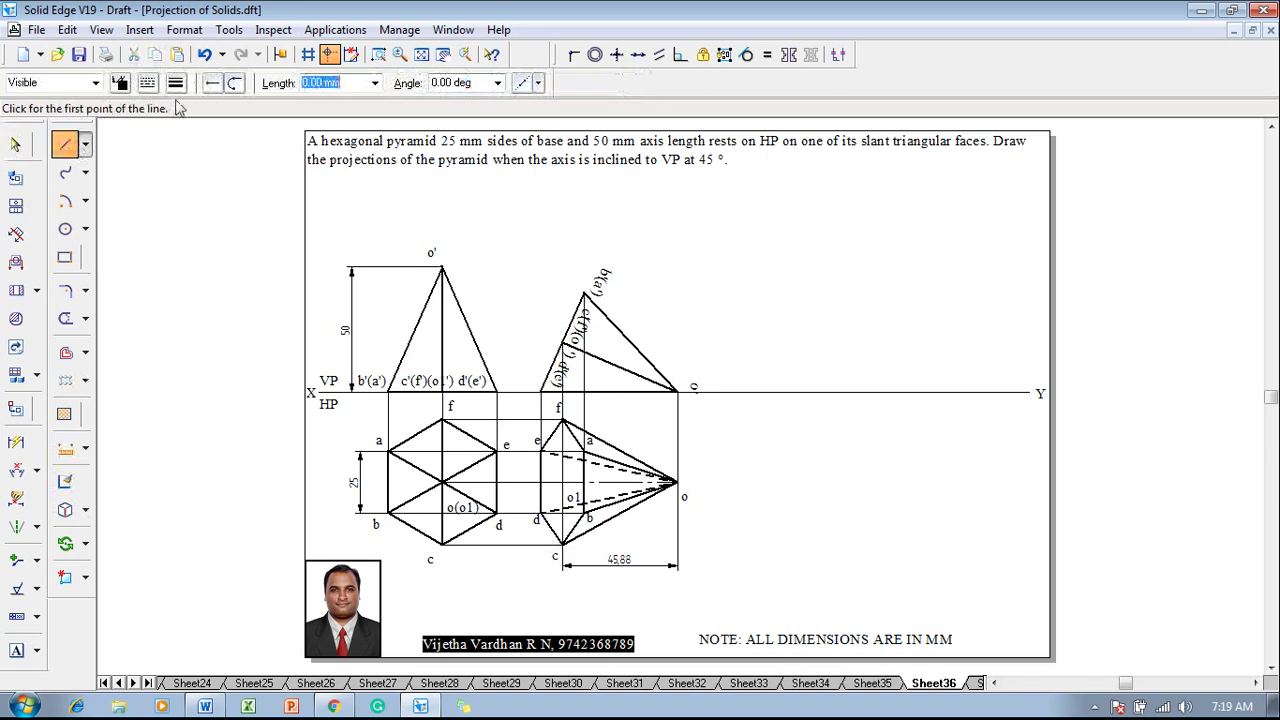
click(176, 83)
click(147, 83)
click(149, 146)
click(984, 399)
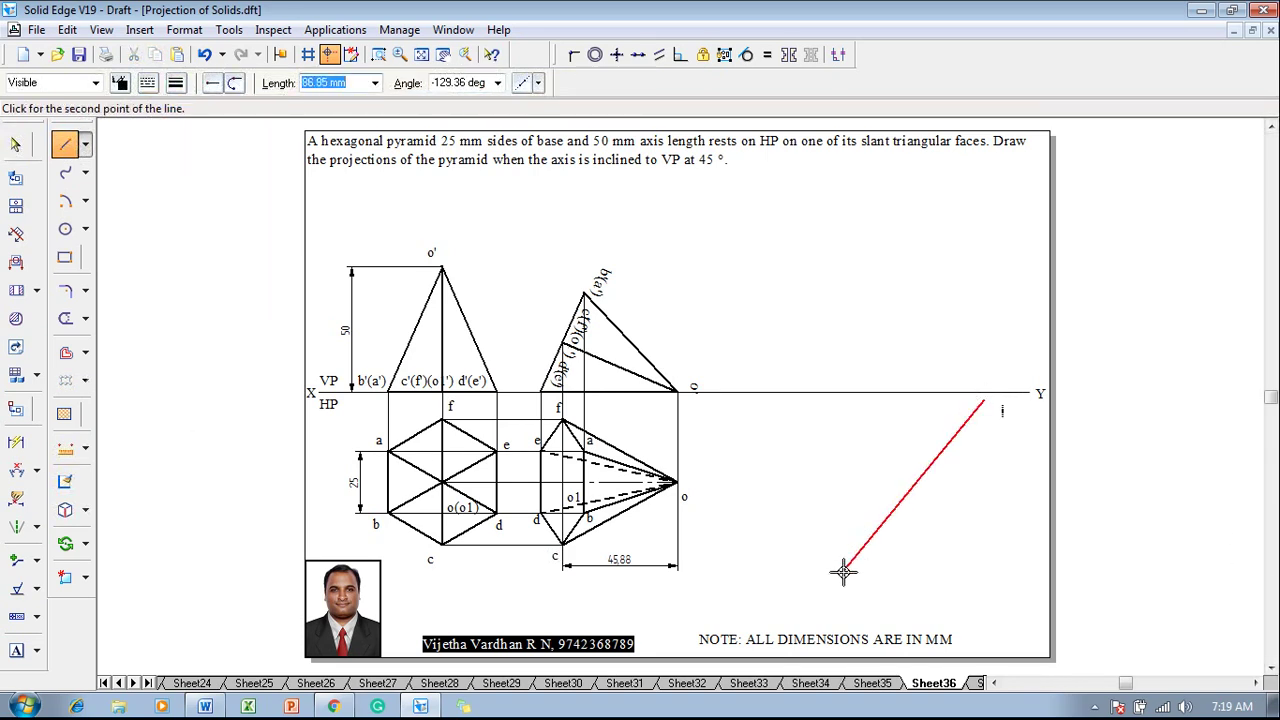
click(797, 604)
Add a 45° angle dimension between the inclined line and XY.
click(16, 470)
click(973, 410)
click(962, 396)
click(970, 401)
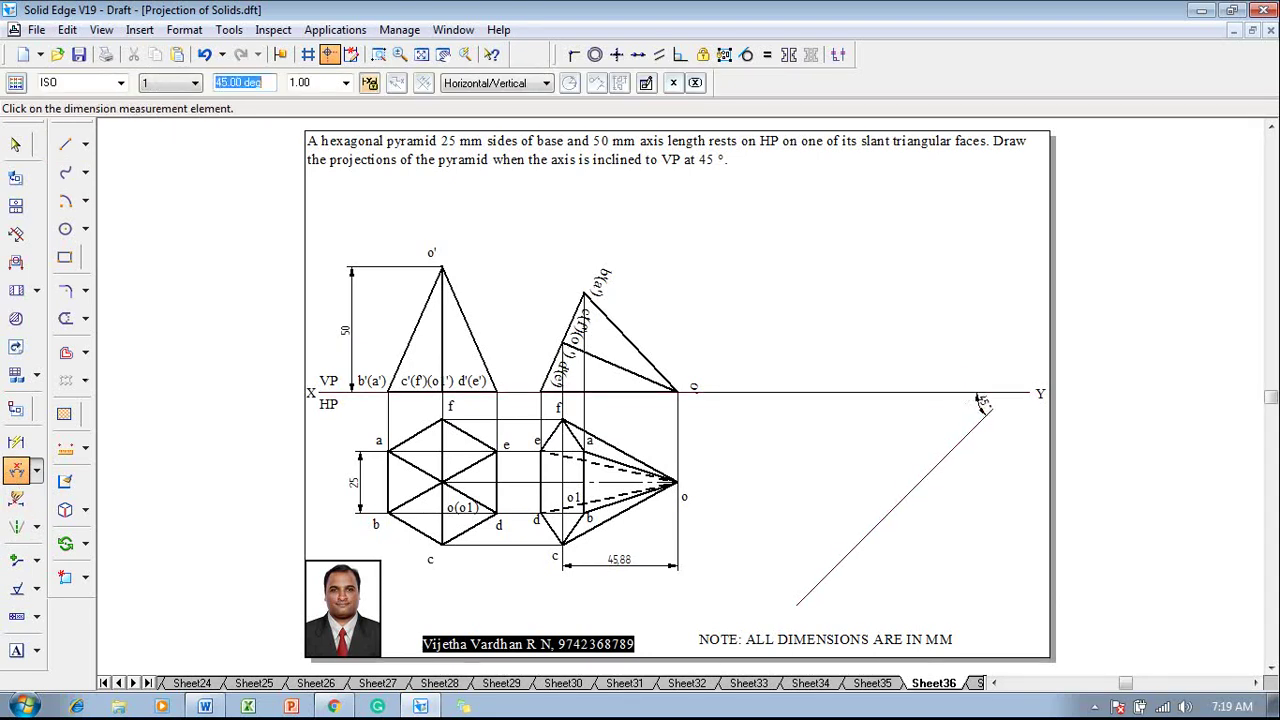
key(Escape)
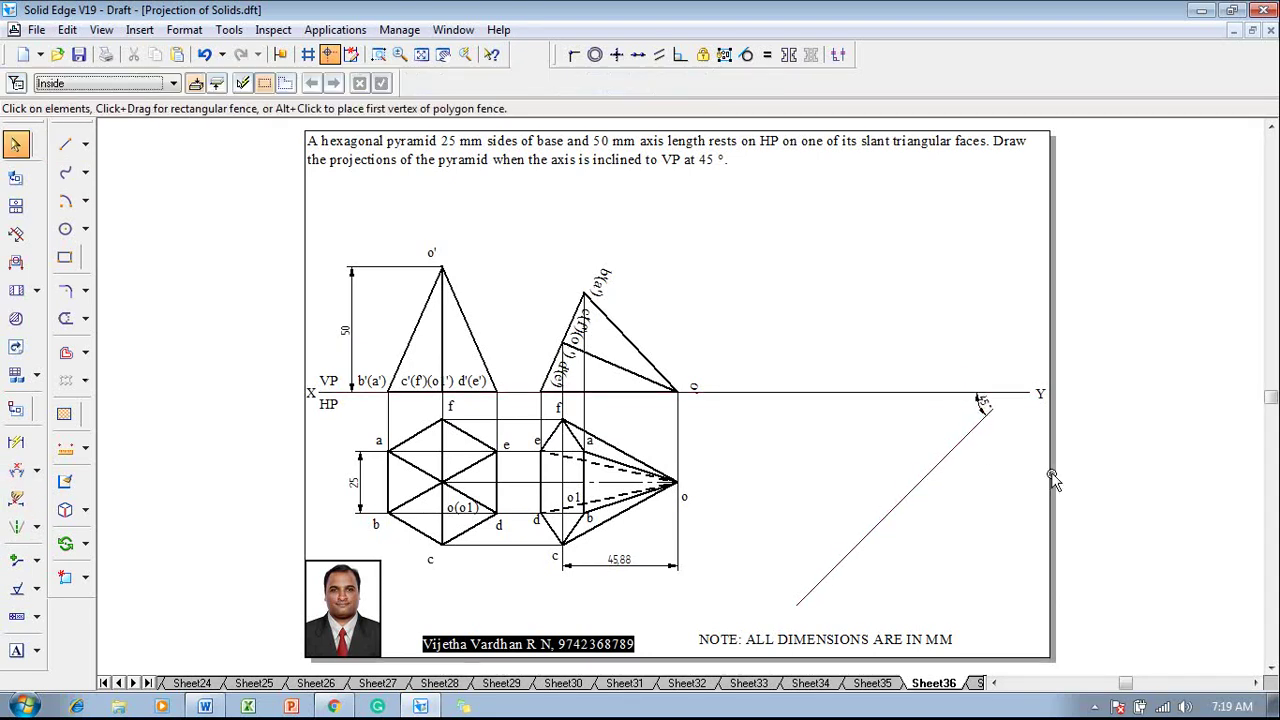
Place a 0.13 mm point on the 45° line.
click(85, 144)
click(112, 167)
click(175, 84)
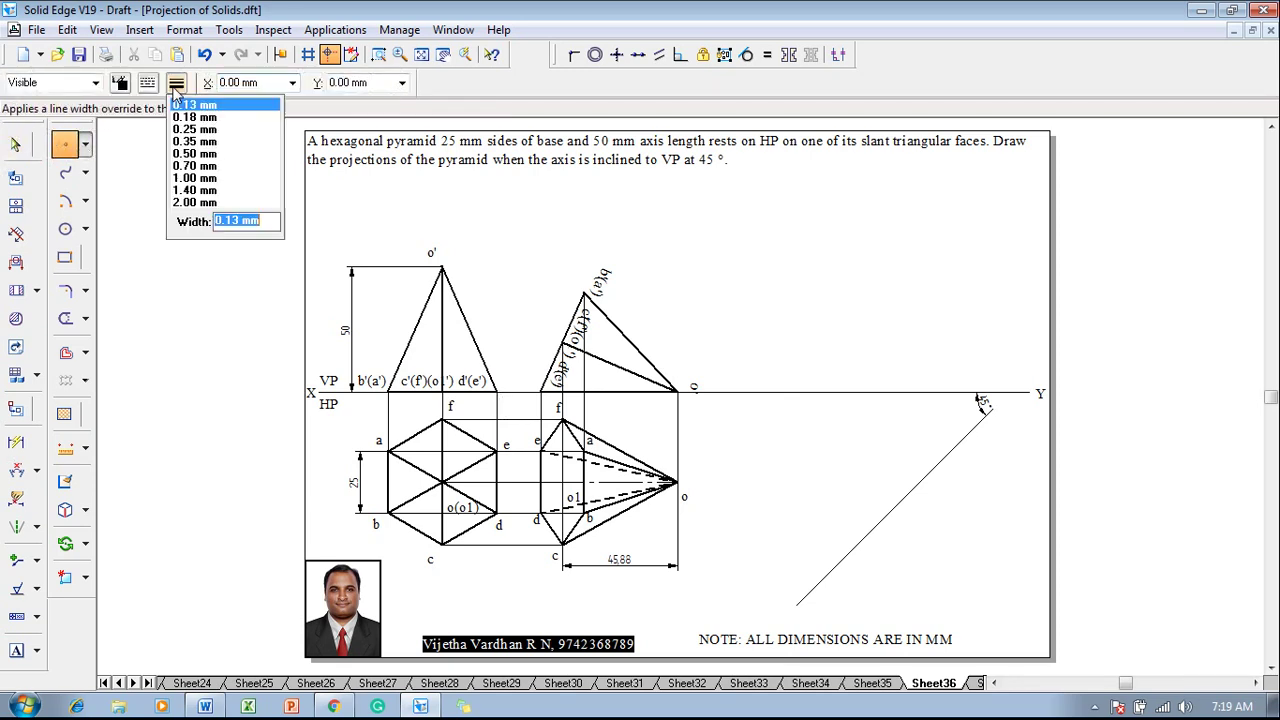
click(193, 203)
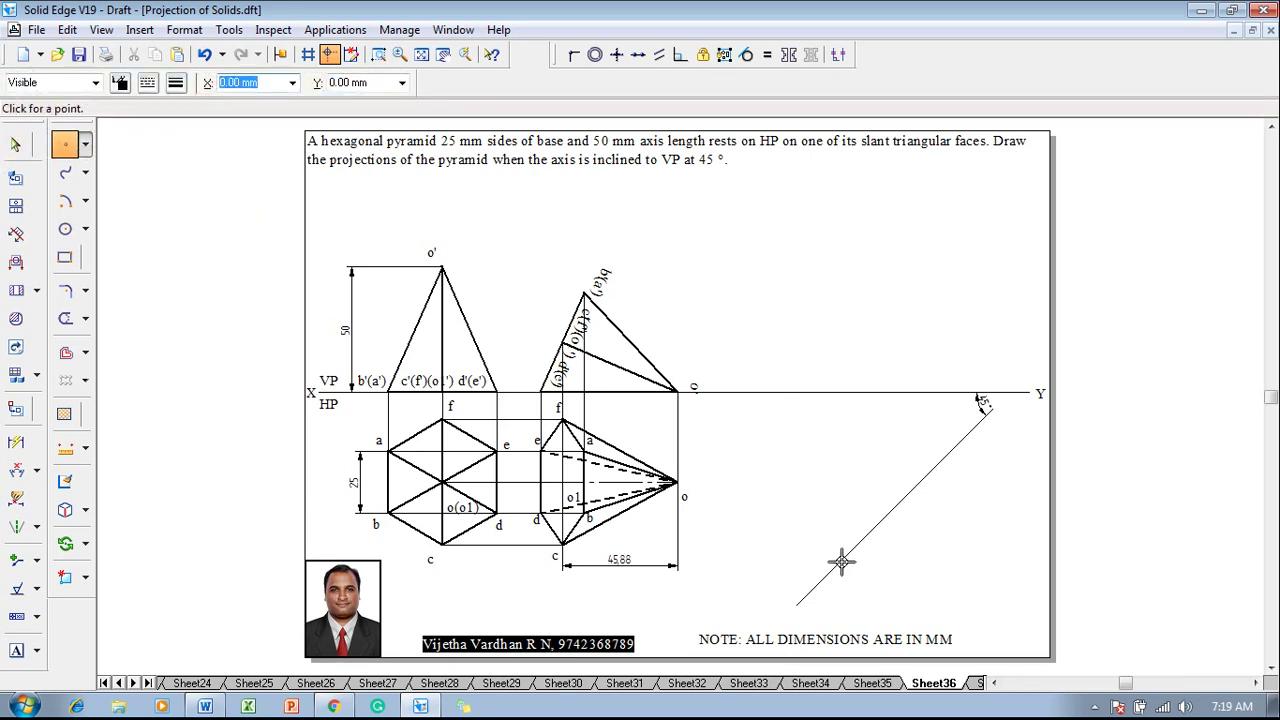
key(Escape)
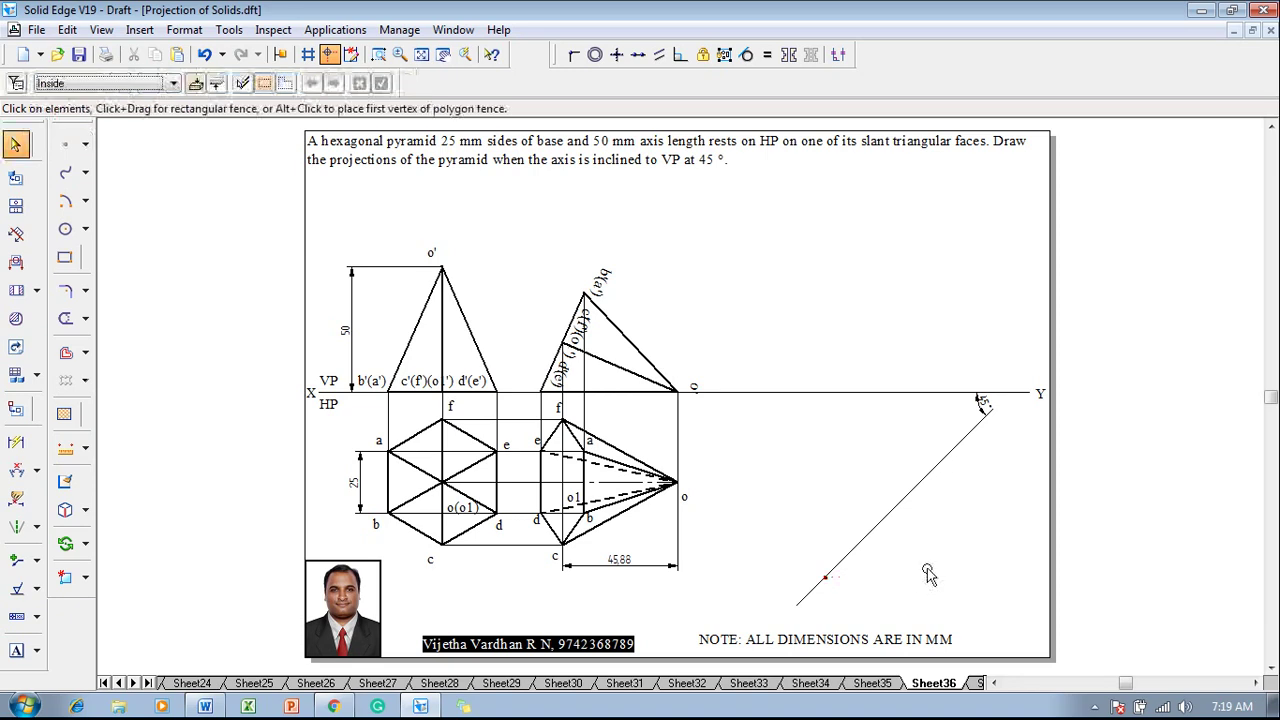
Draw a short 50 mm-radius arc centred on the 45° line.
click(65, 201)
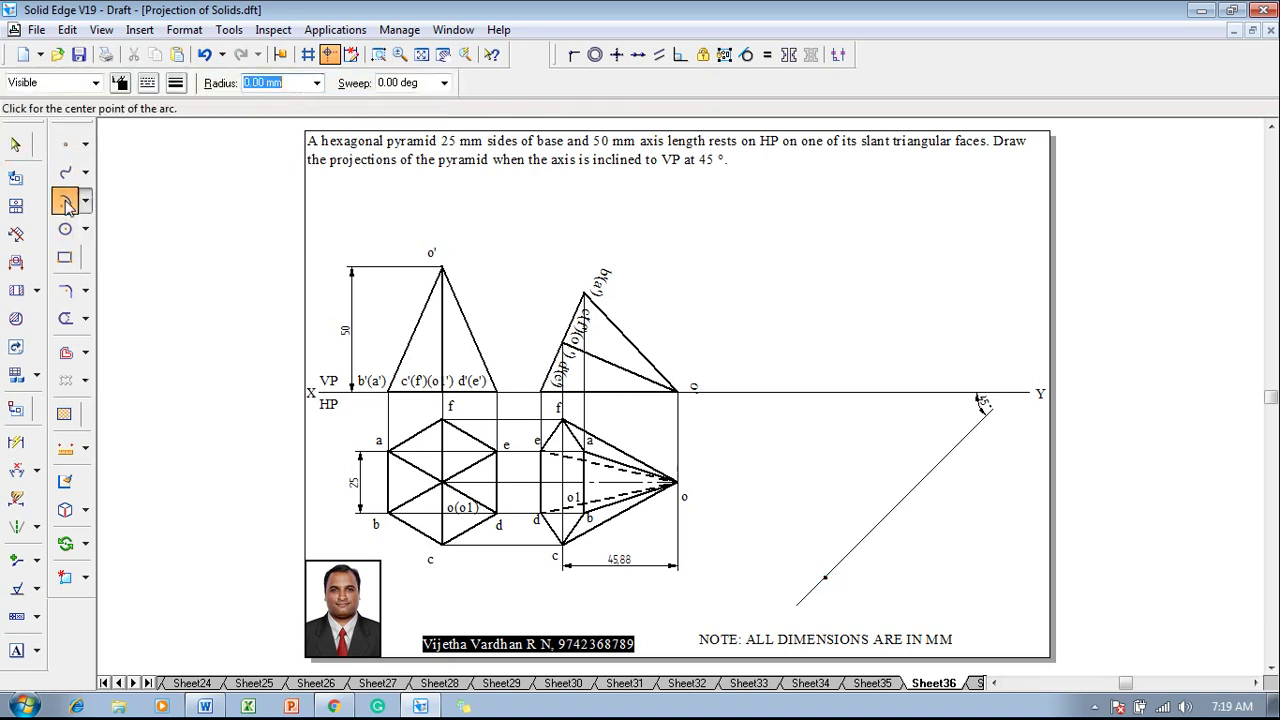
click(176, 83)
click(186, 117)
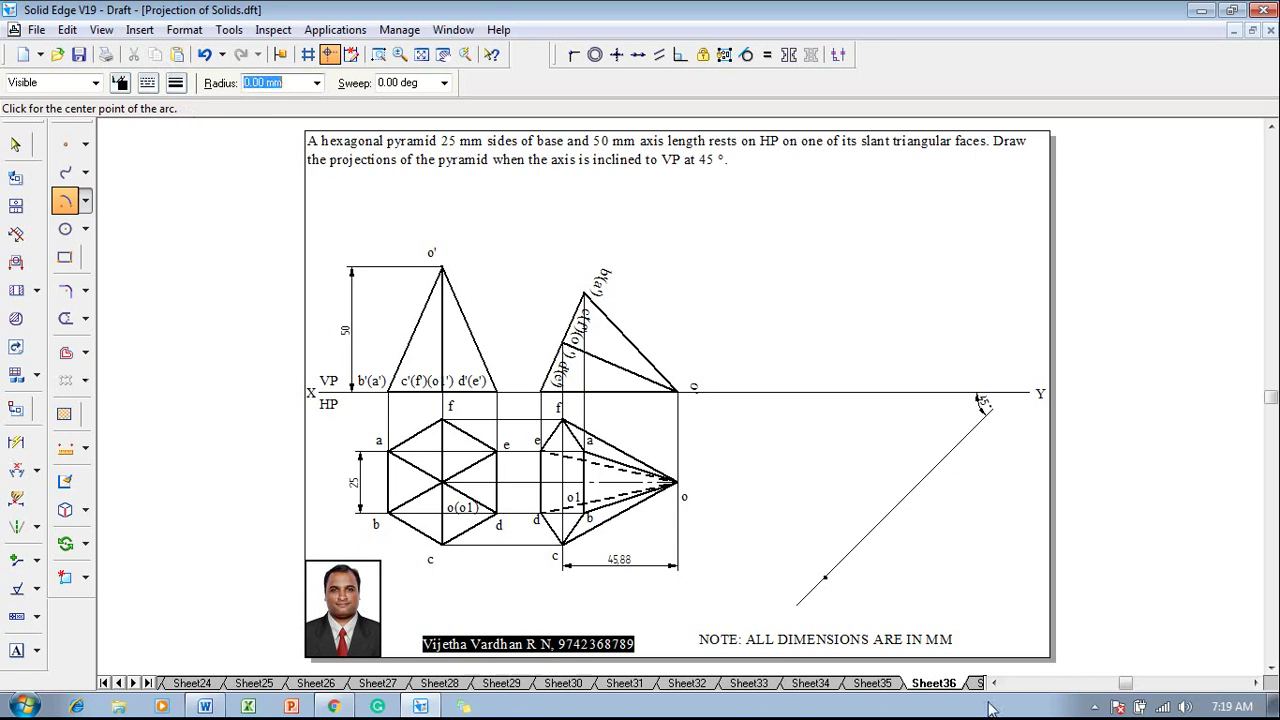
click(823, 577)
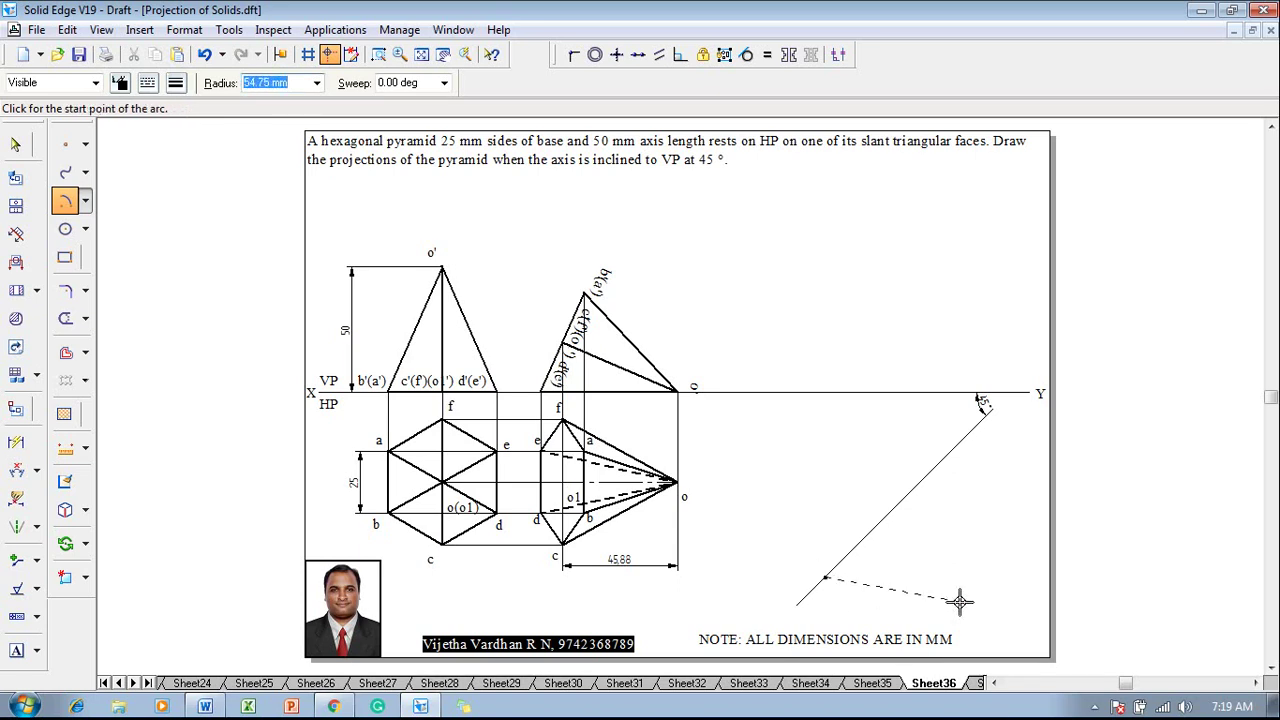
text(50)
key(Tab)
click(922, 483)
click(889, 470)
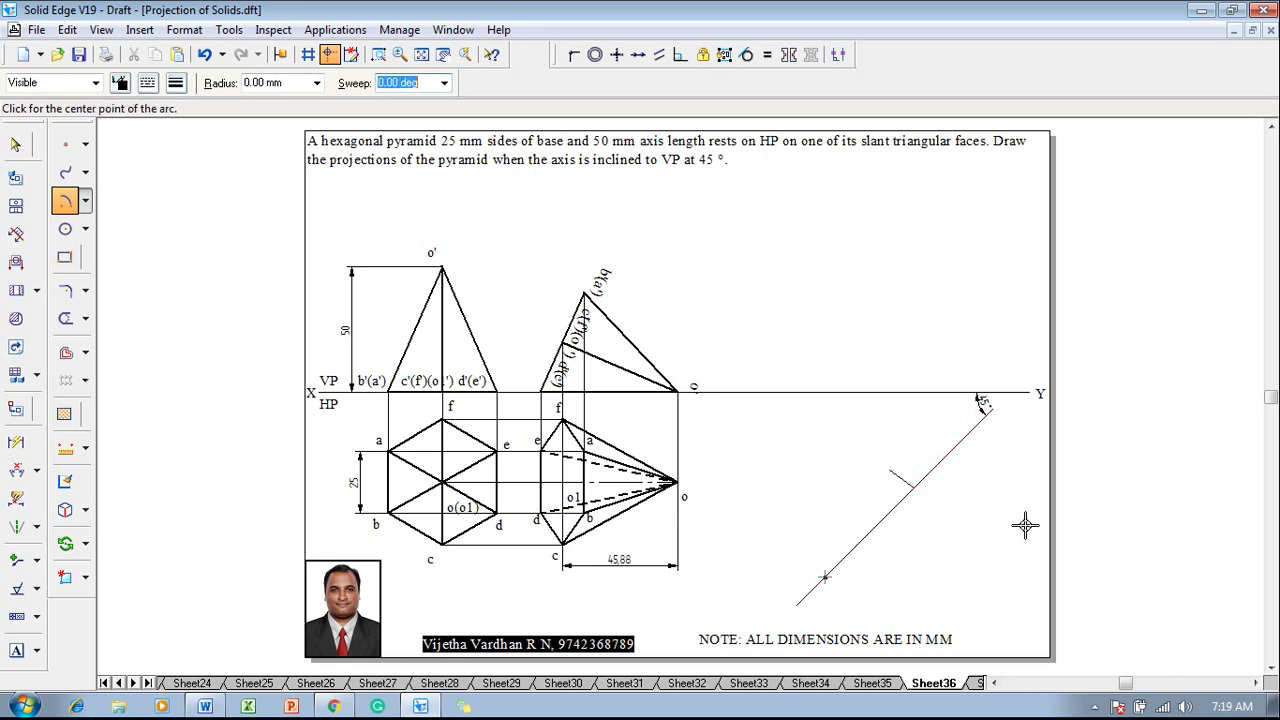
Draw a horizontal line leftward from the 50 mm arc mark.
click(85, 144)
click(110, 139)
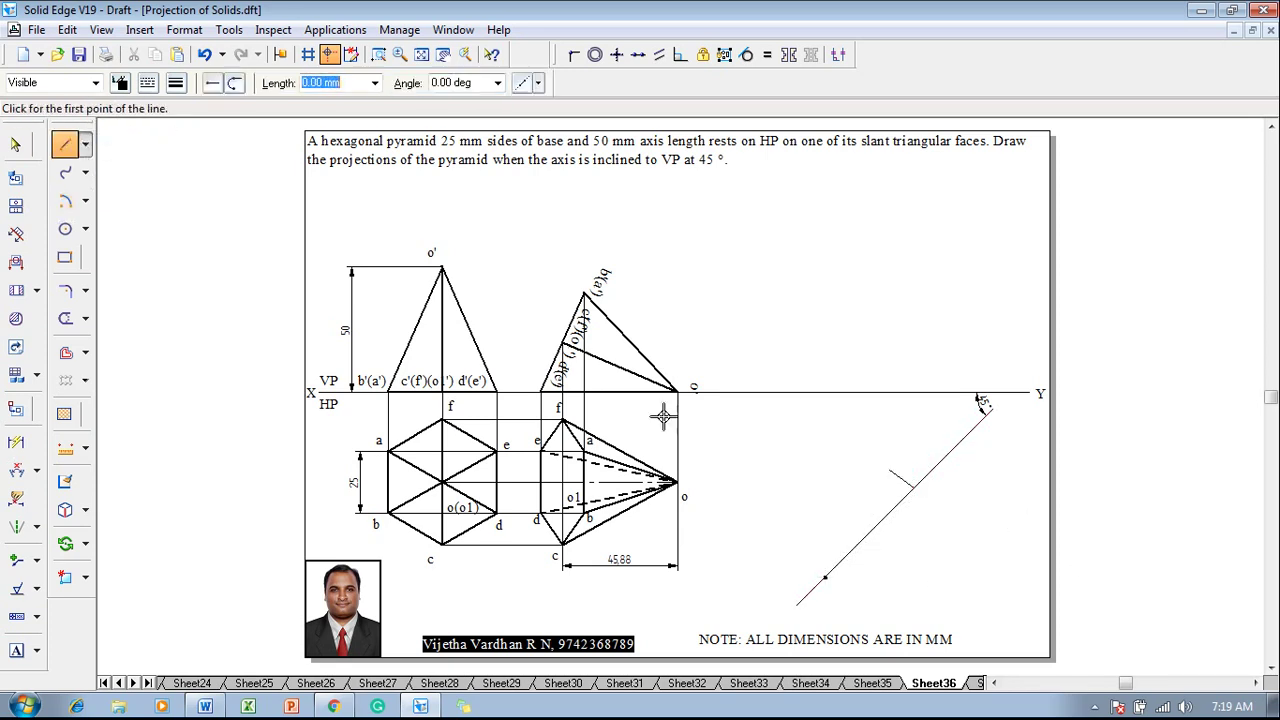
click(910, 487)
click(847, 487)
Draw a 0.13 mm, 45.88 mm-radius arc across the horizontal line from the marked point.
click(64, 203)
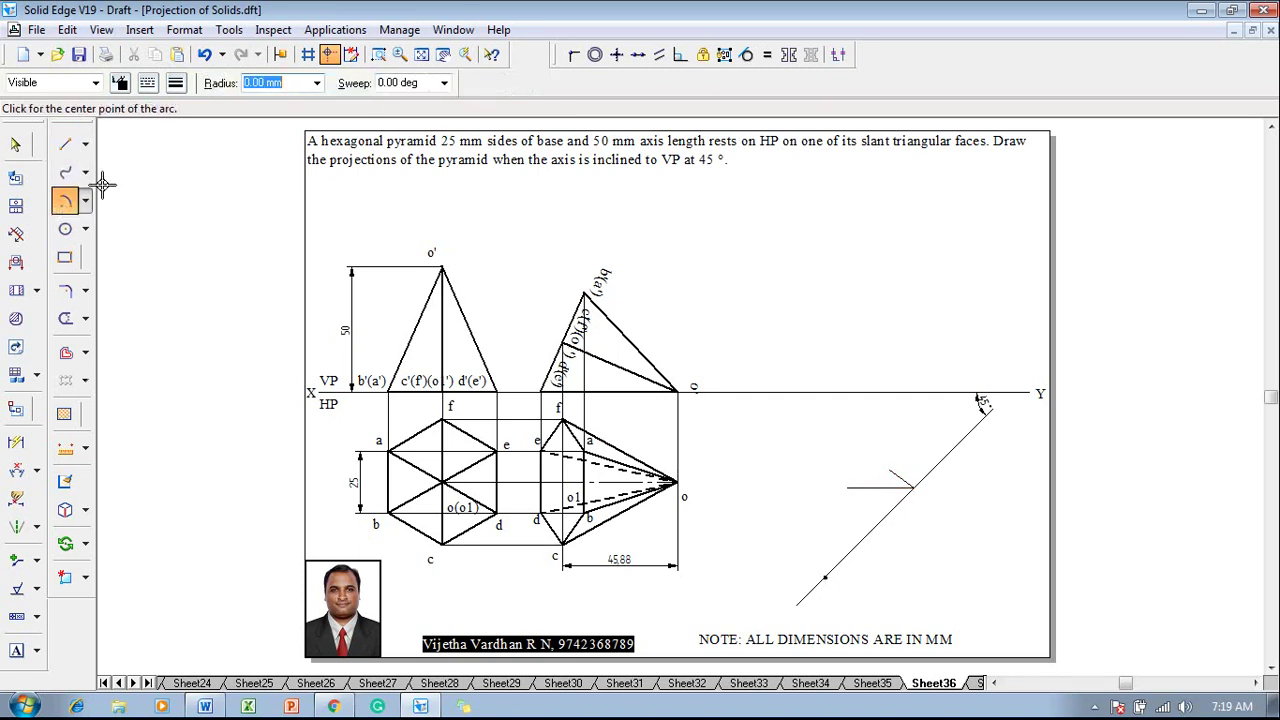
click(176, 83)
click(180, 104)
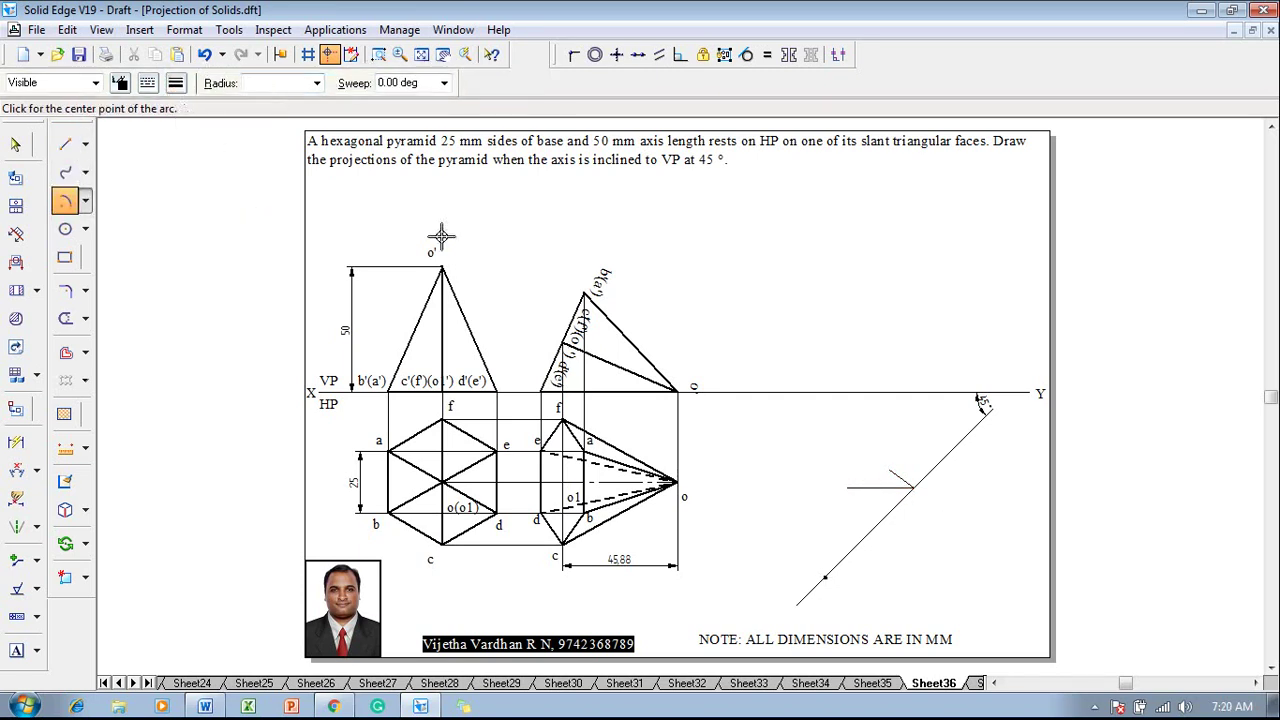
click(826, 580)
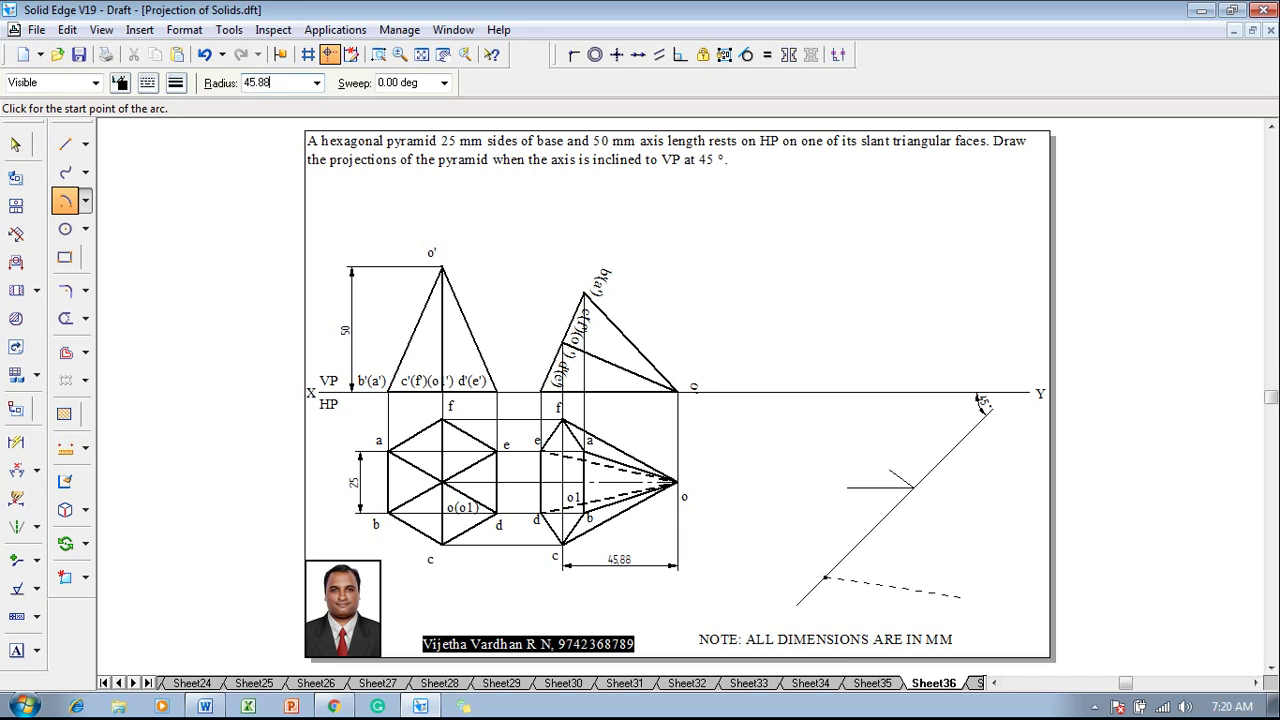
key(Tab)
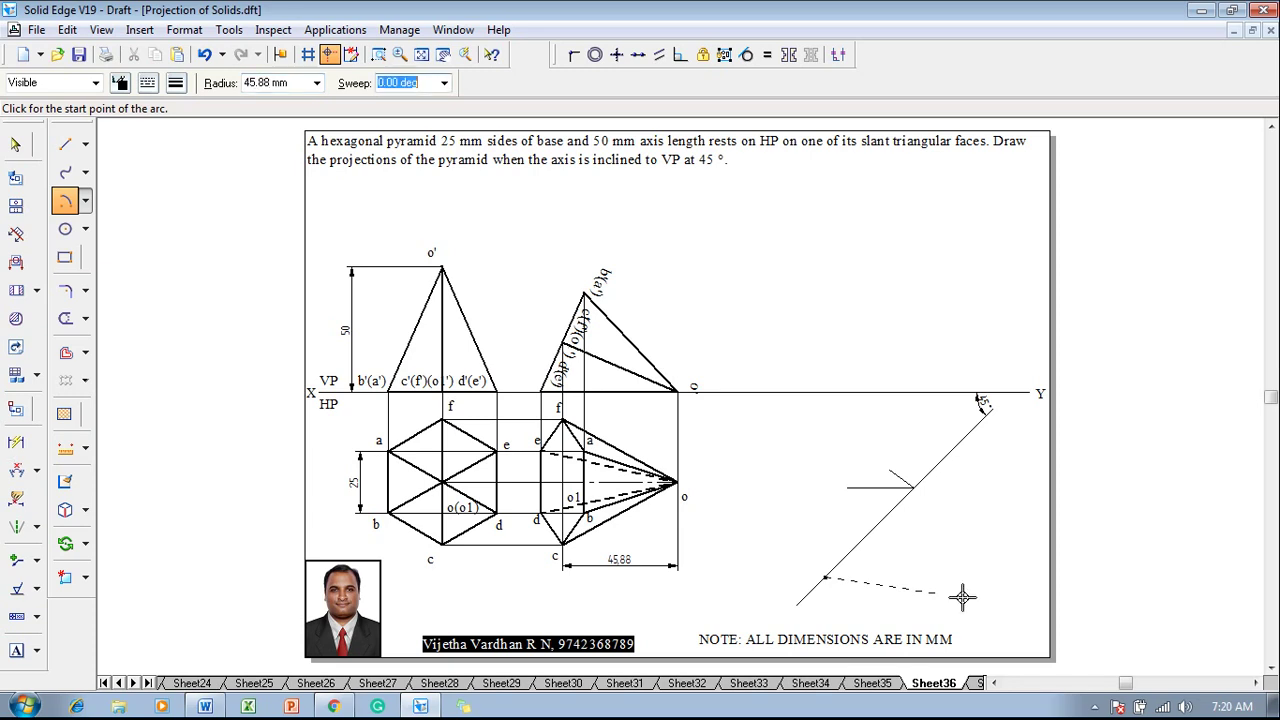
click(893, 481)
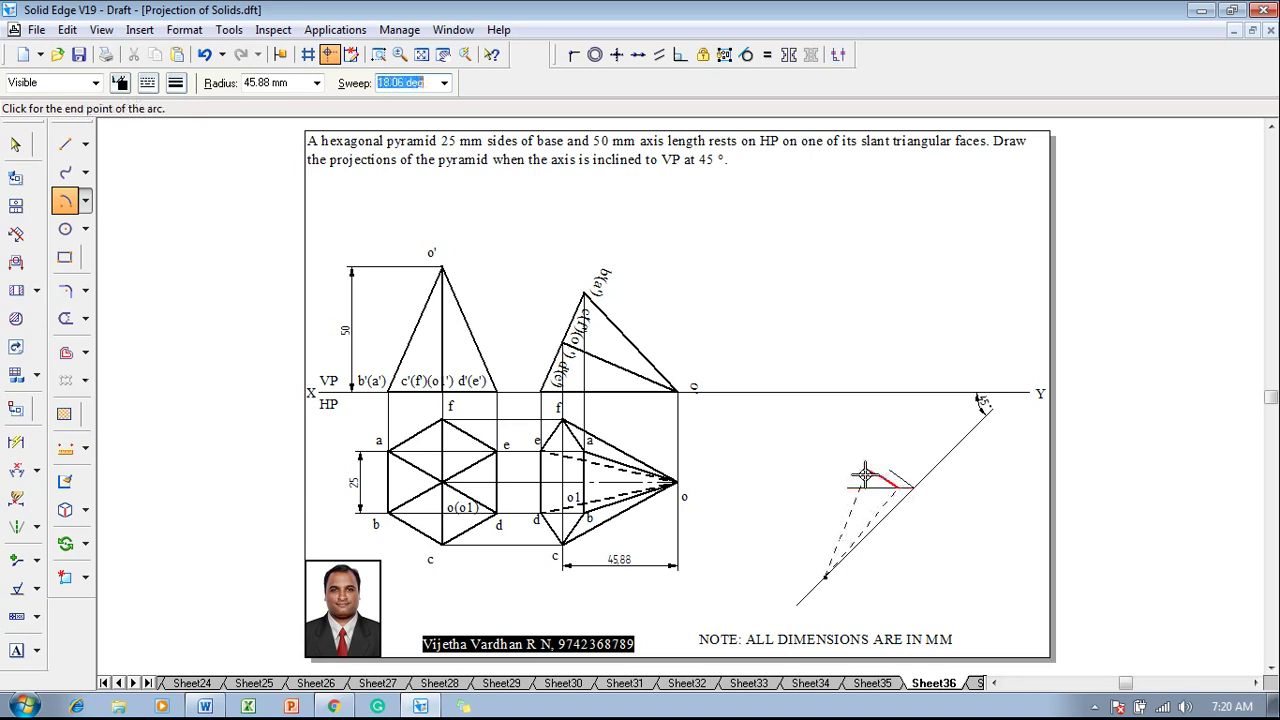
click(862, 474)
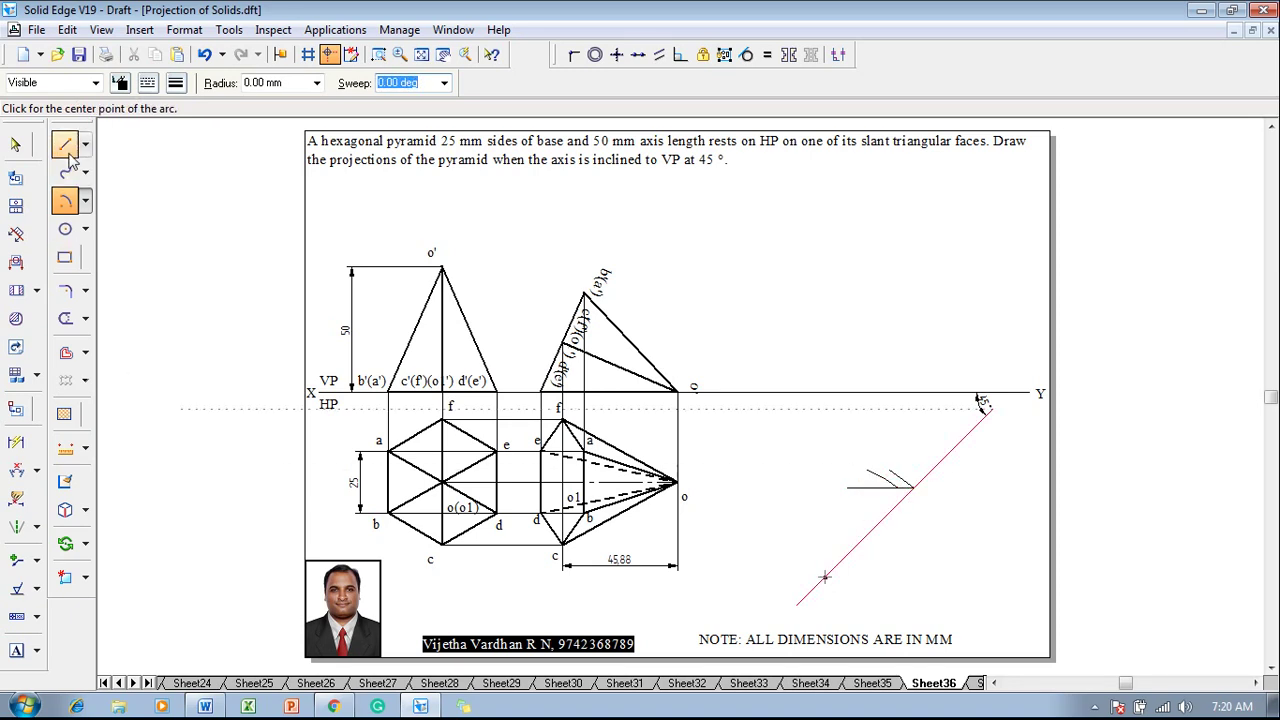
Draw a line from the point on the 45° line to the arc intersection.
click(65, 144)
click(147, 82)
click(175, 82)
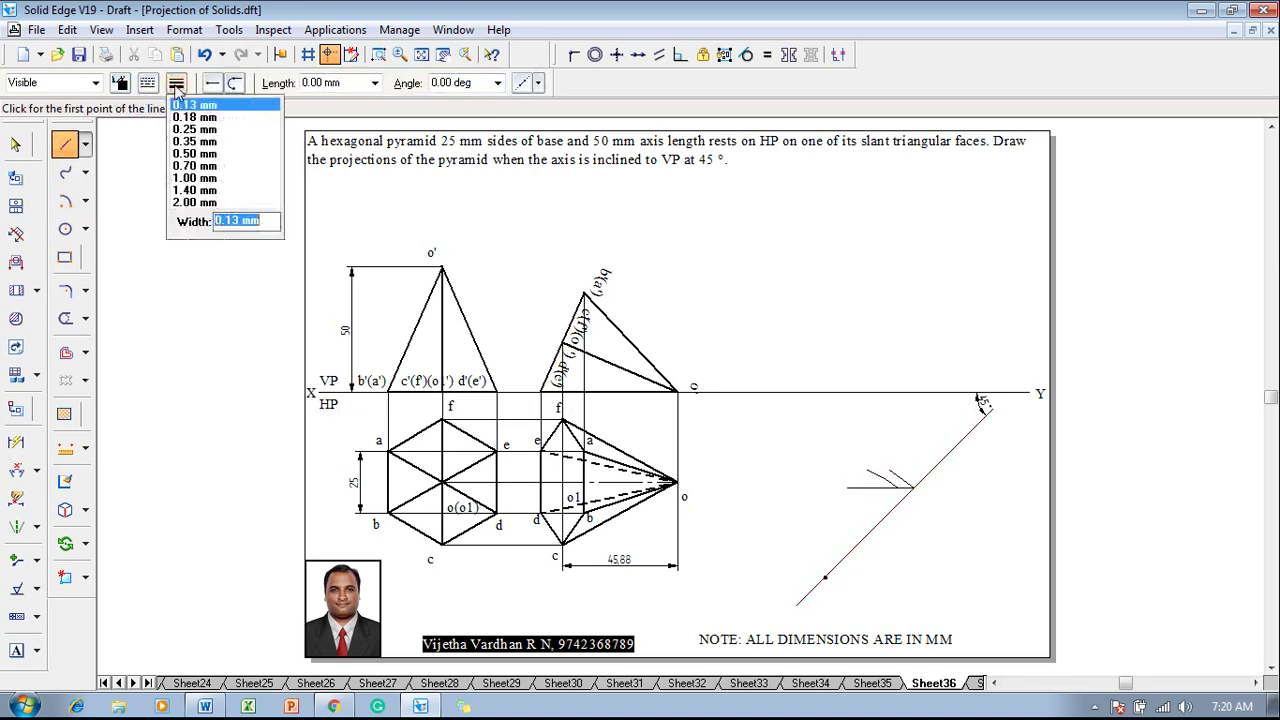
click(822, 575)
click(901, 490)
Dimension the angle between the new inclined line and the XY line.
click(20, 472)
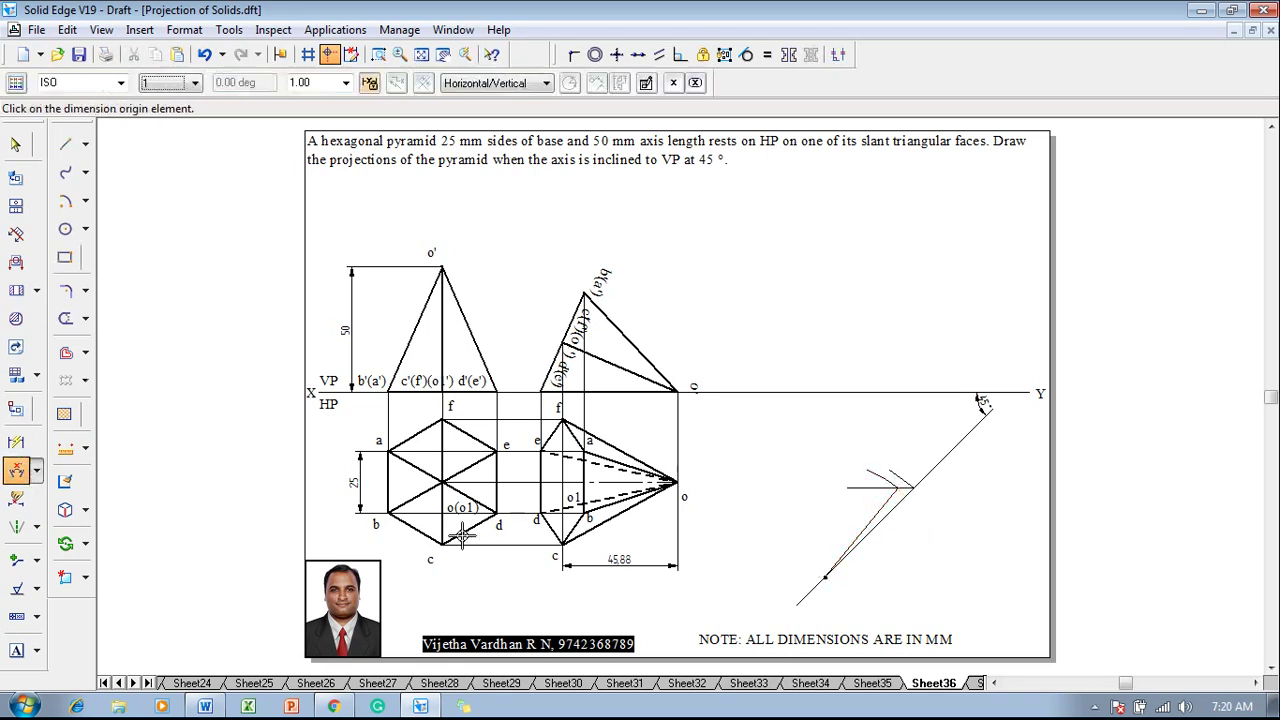
click(895, 500)
click(912, 399)
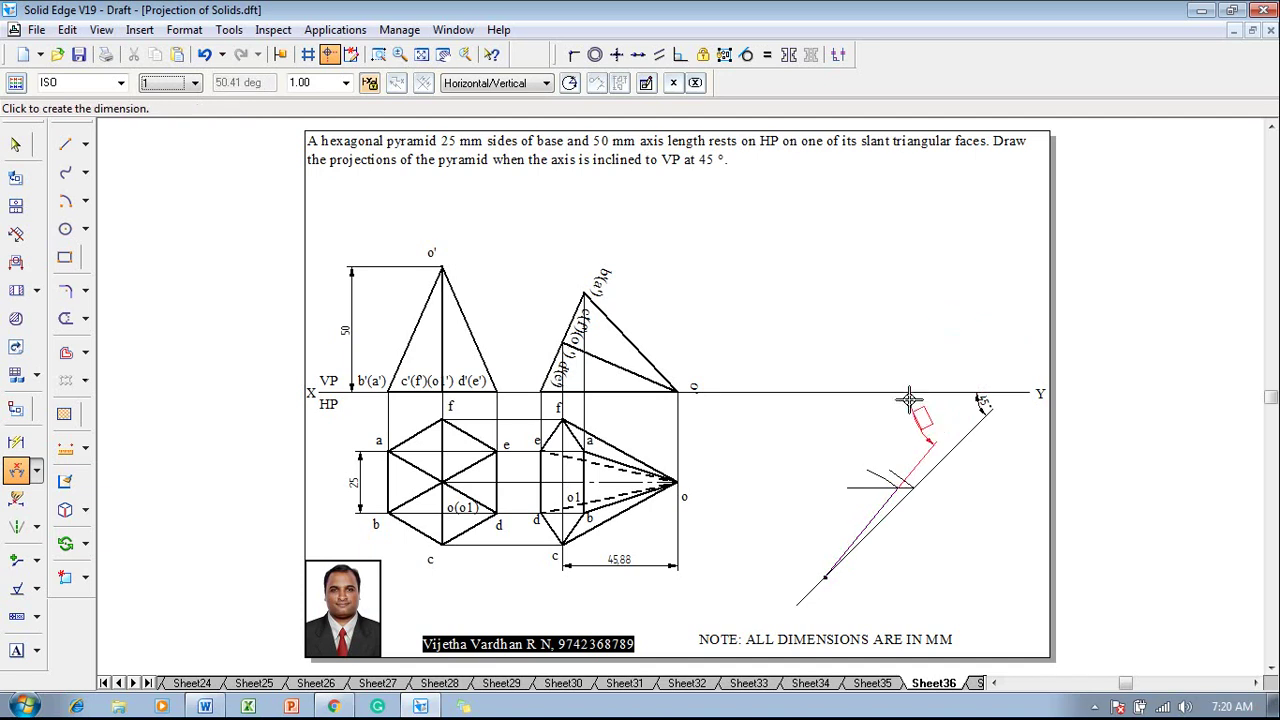
key(Escape)
key(Escape)
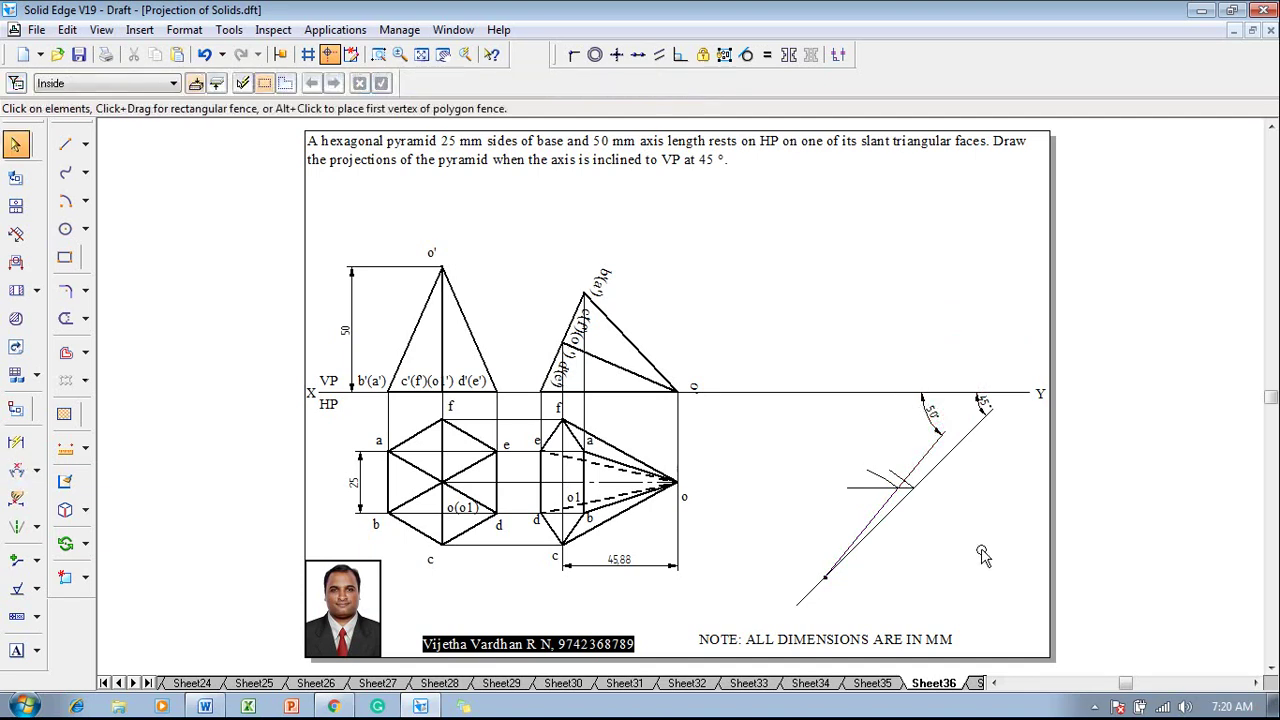
Fence-select the second top view and move it beside the construction.
click(514, 395)
click(728, 514)
drag(740, 610, 510, 390)
drag(65, 543, 125, 540)
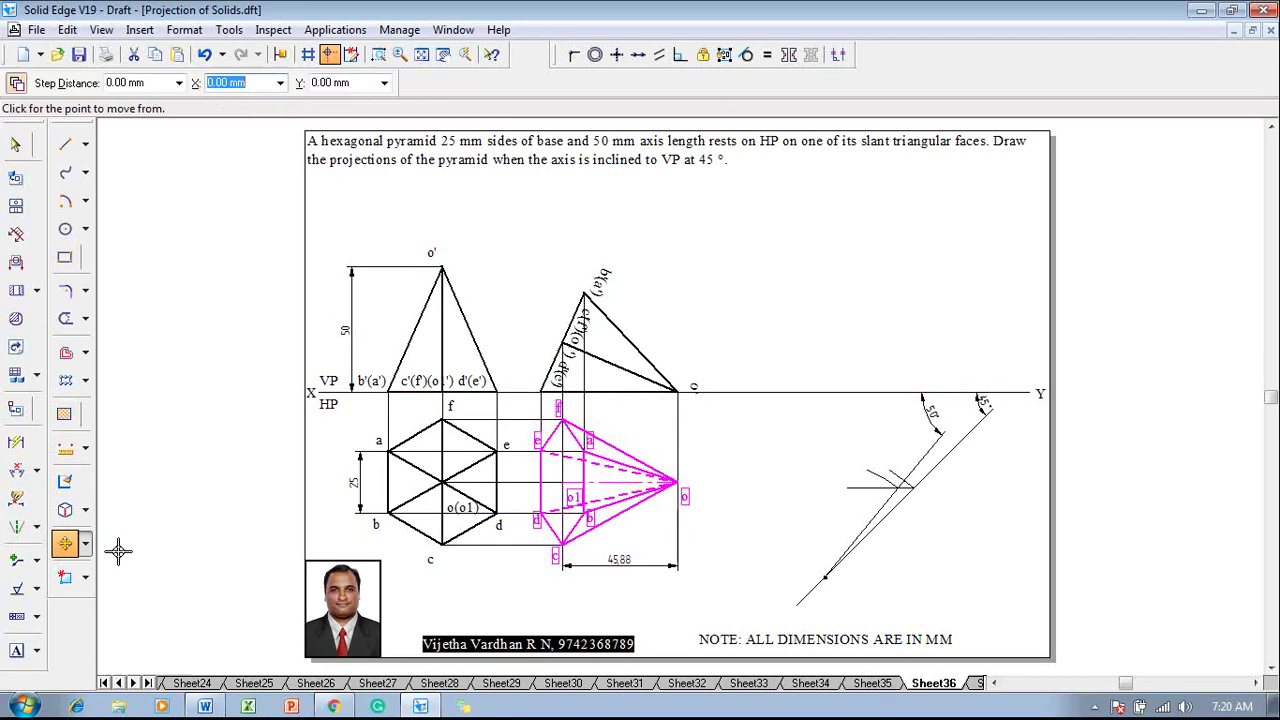
click(563, 482)
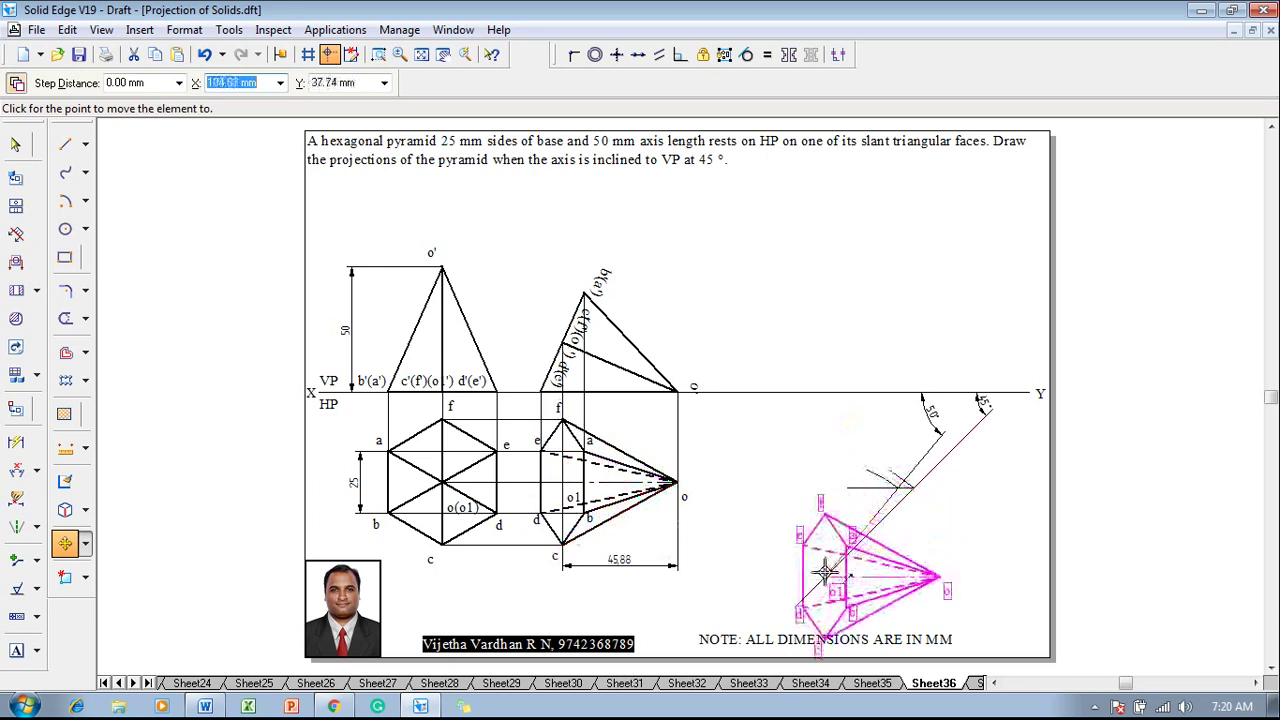
Rotate the top view 50.41° about its apex onto the inclined line.
click(86, 543)
click(133, 565)
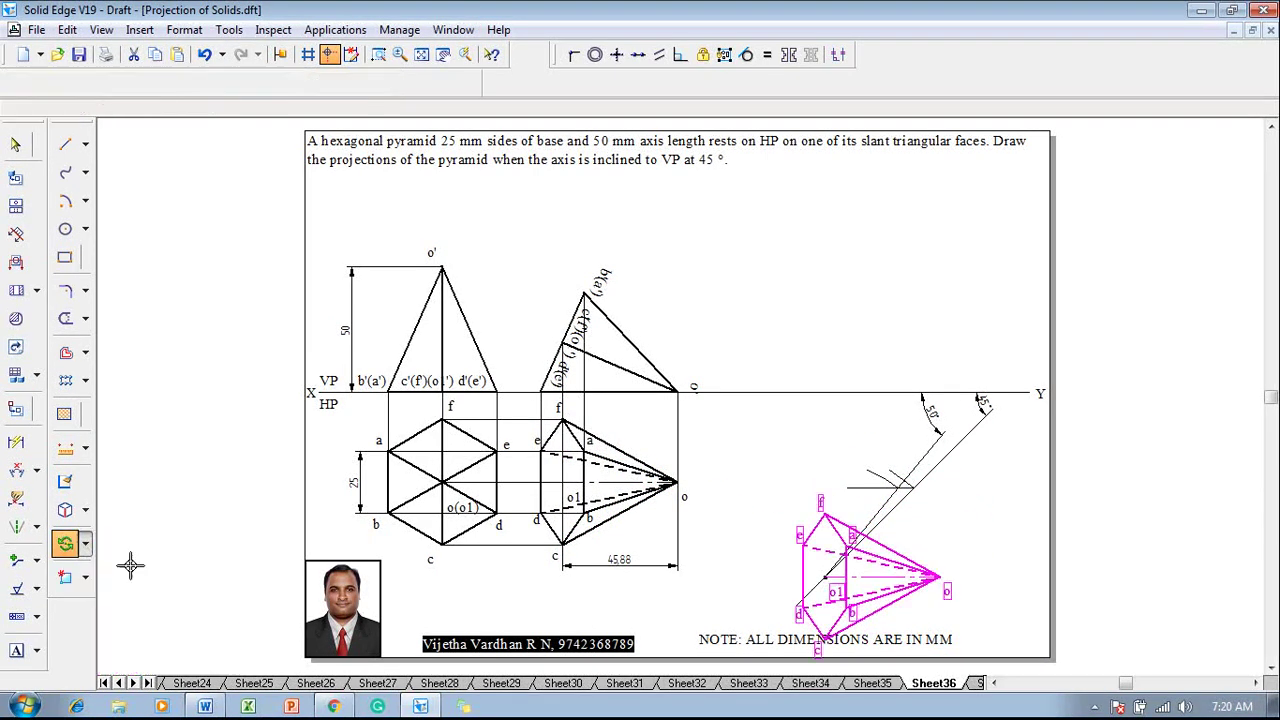
click(820, 577)
click(941, 577)
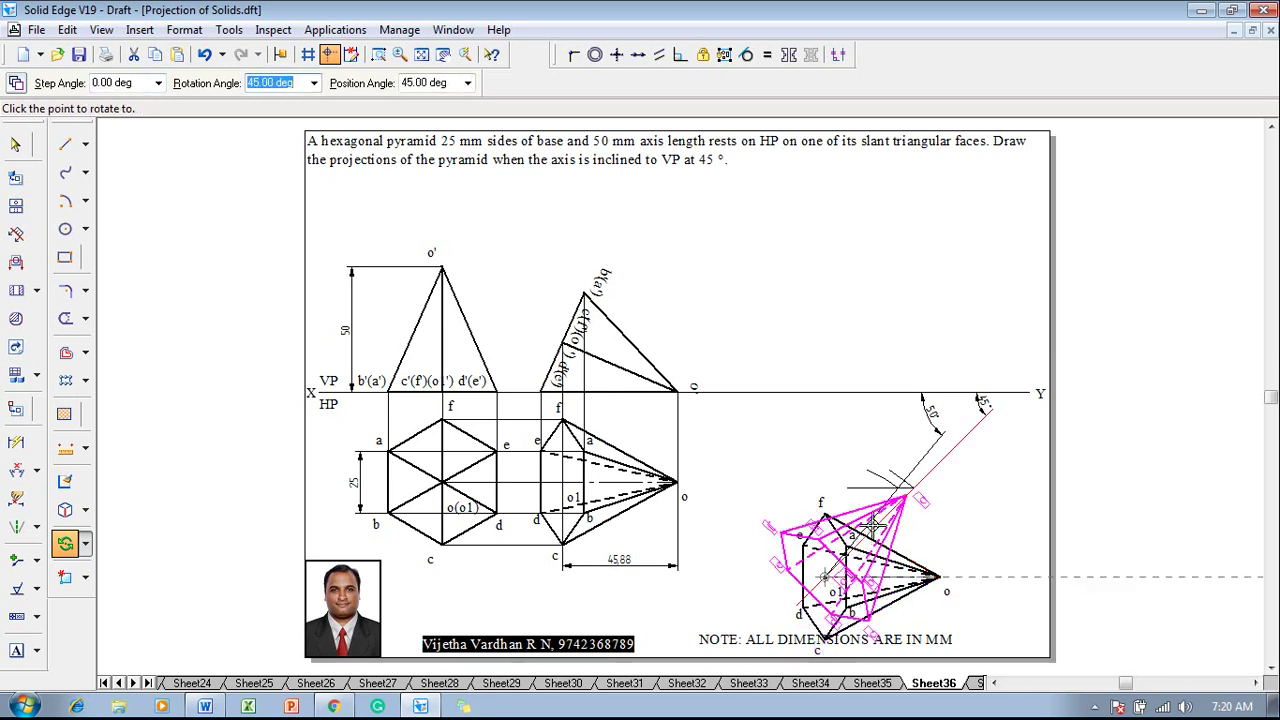
click(900, 487)
click(943, 522)
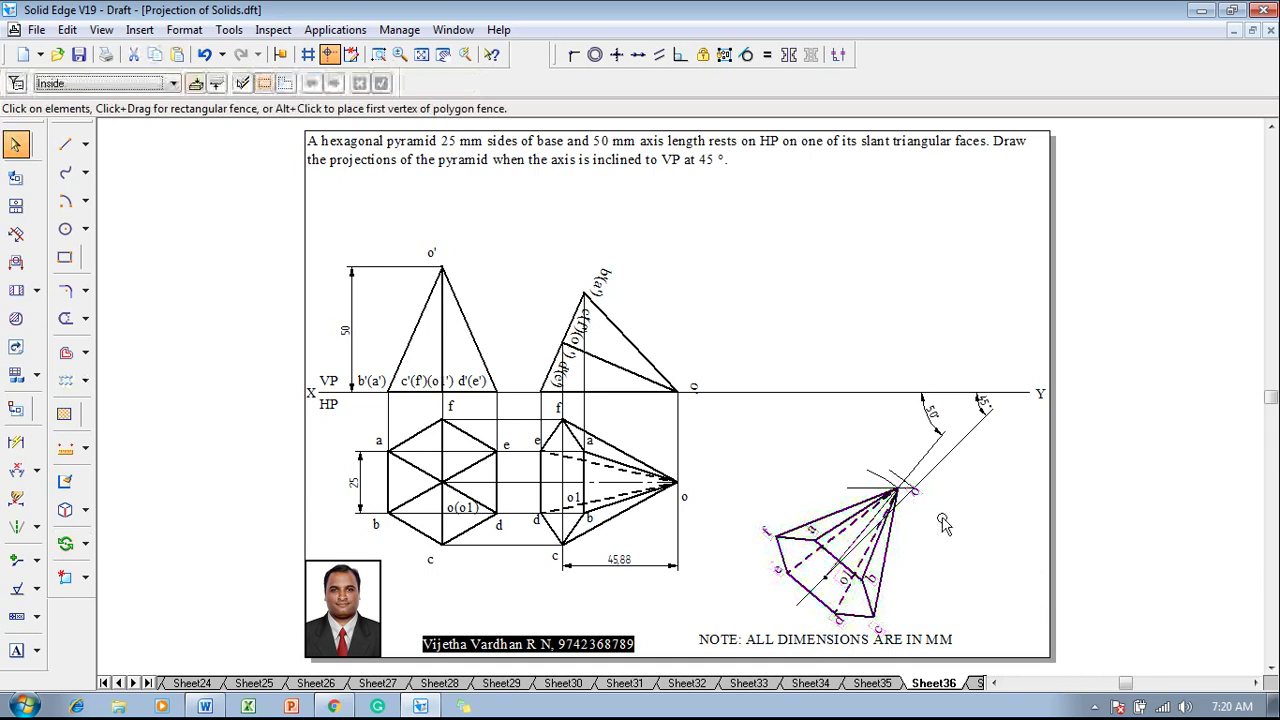
Draw 0.13 mm projectors from the apex and base corners, plus a horizontal locus from the front view.
click(65, 144)
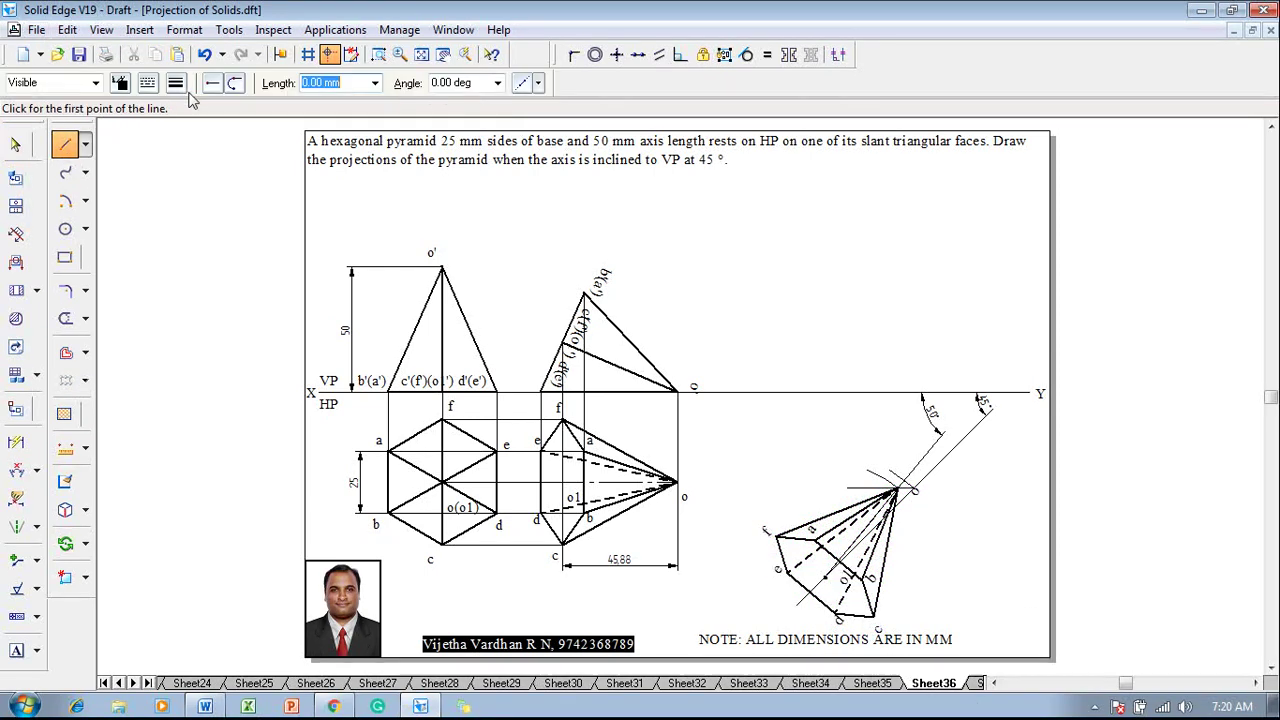
click(176, 84)
click(190, 106)
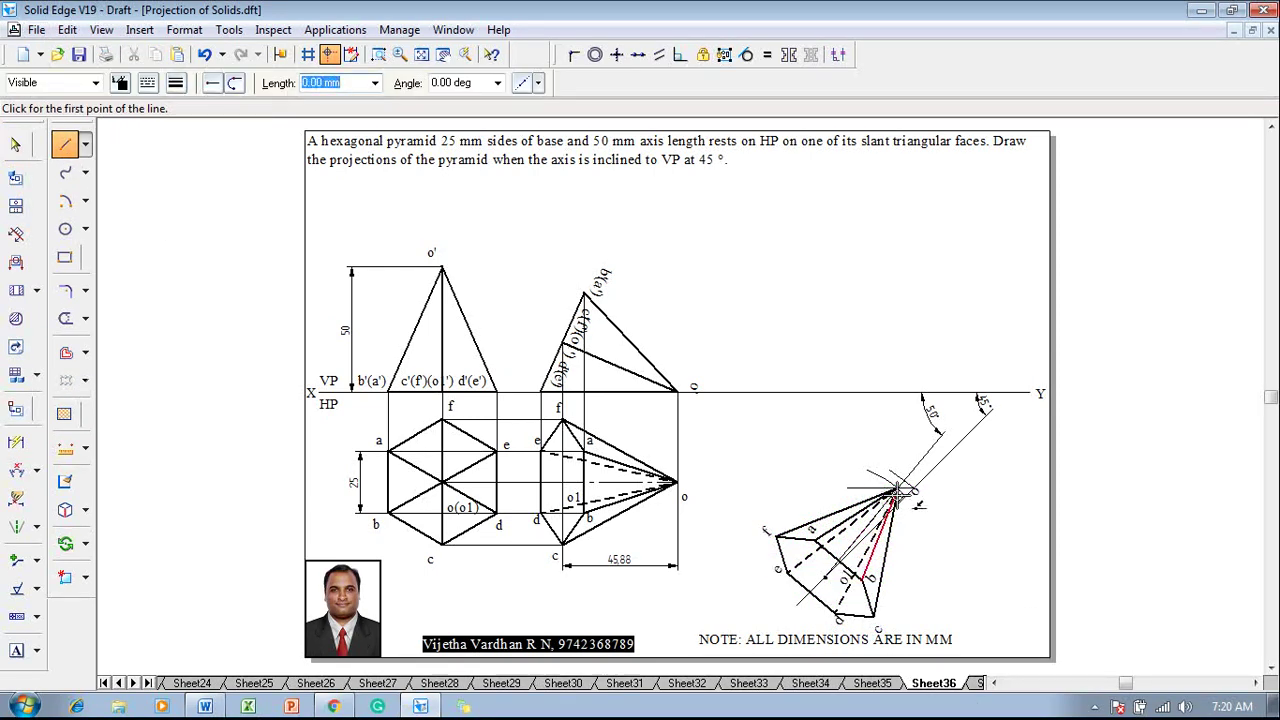
click(897, 490)
click(907, 393)
right_click(909, 486)
click(875, 617)
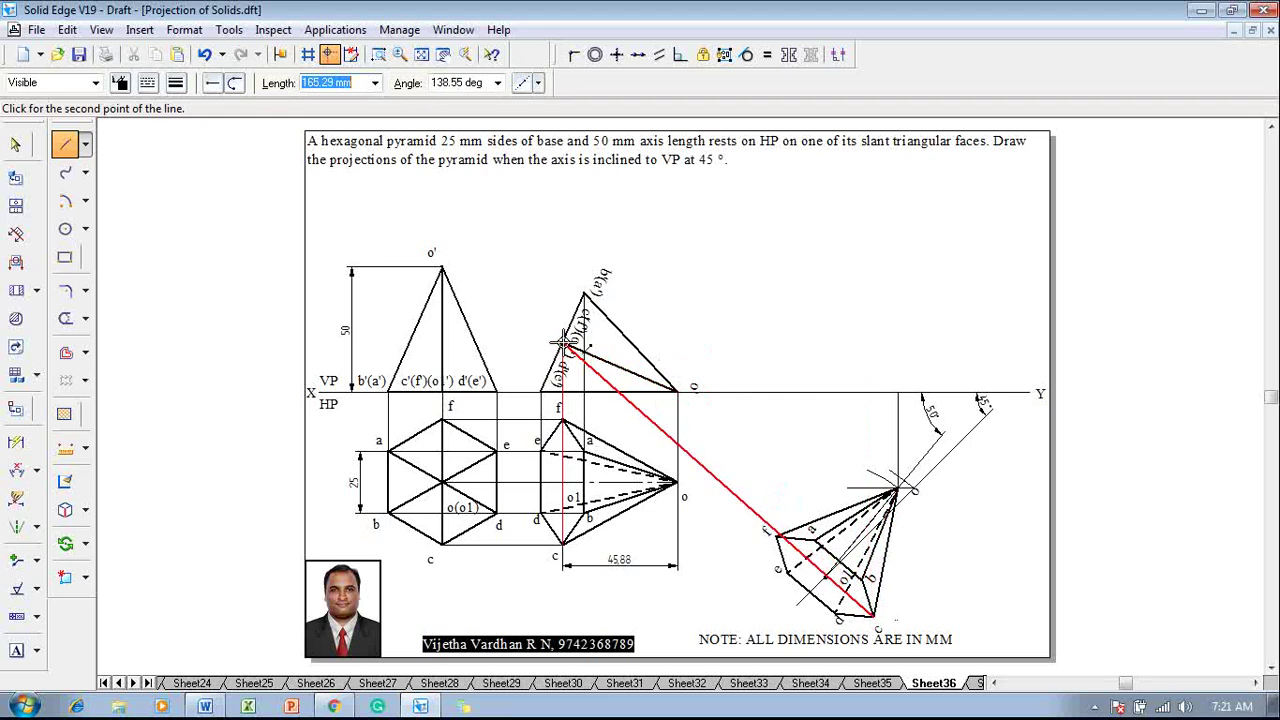
click(873, 342)
click(584, 342)
right_click(590, 350)
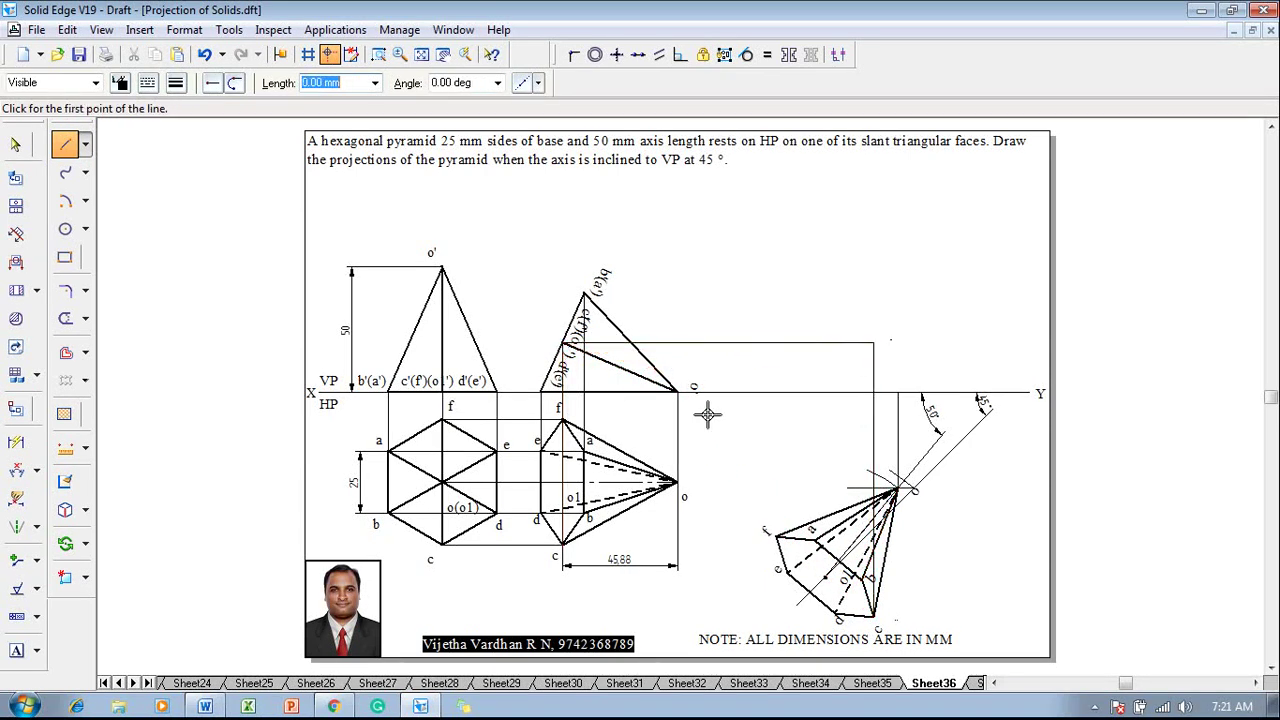
click(778, 535)
click(776, 342)
right_click(814, 358)
Project corner f and the remaining corners up, carrying a horizontal across at apex height.
click(838, 613)
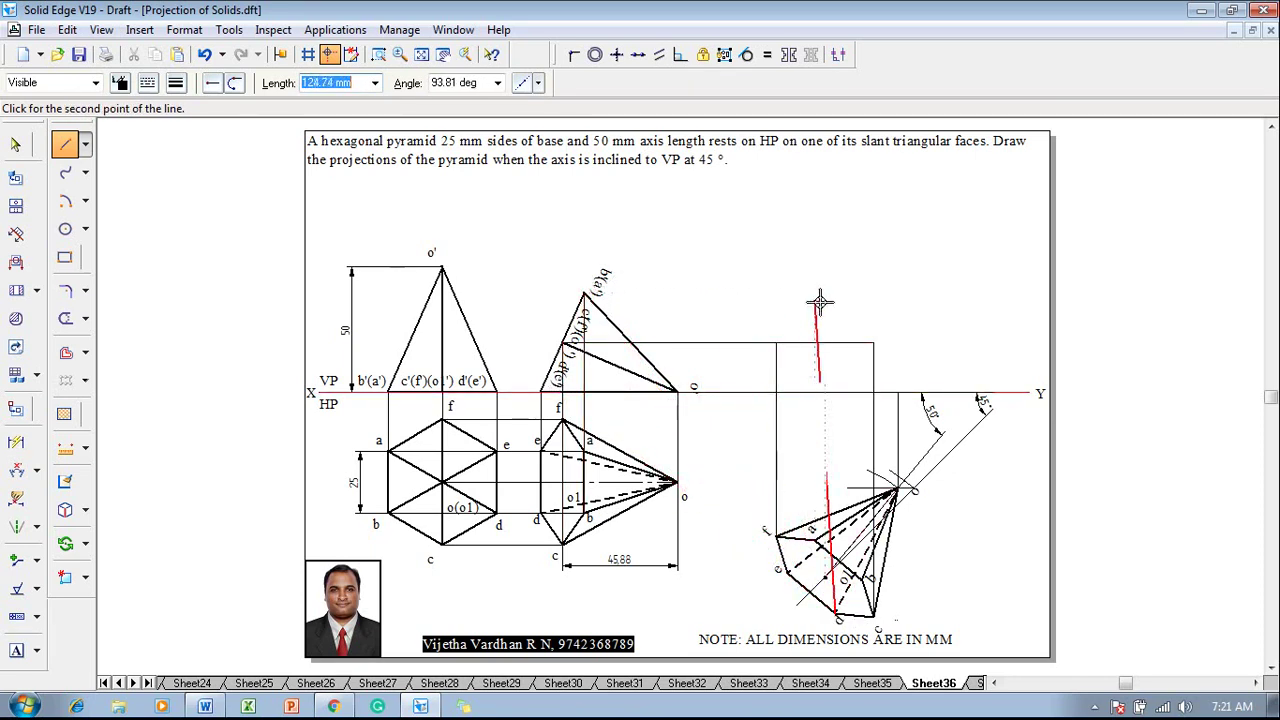
click(836, 392)
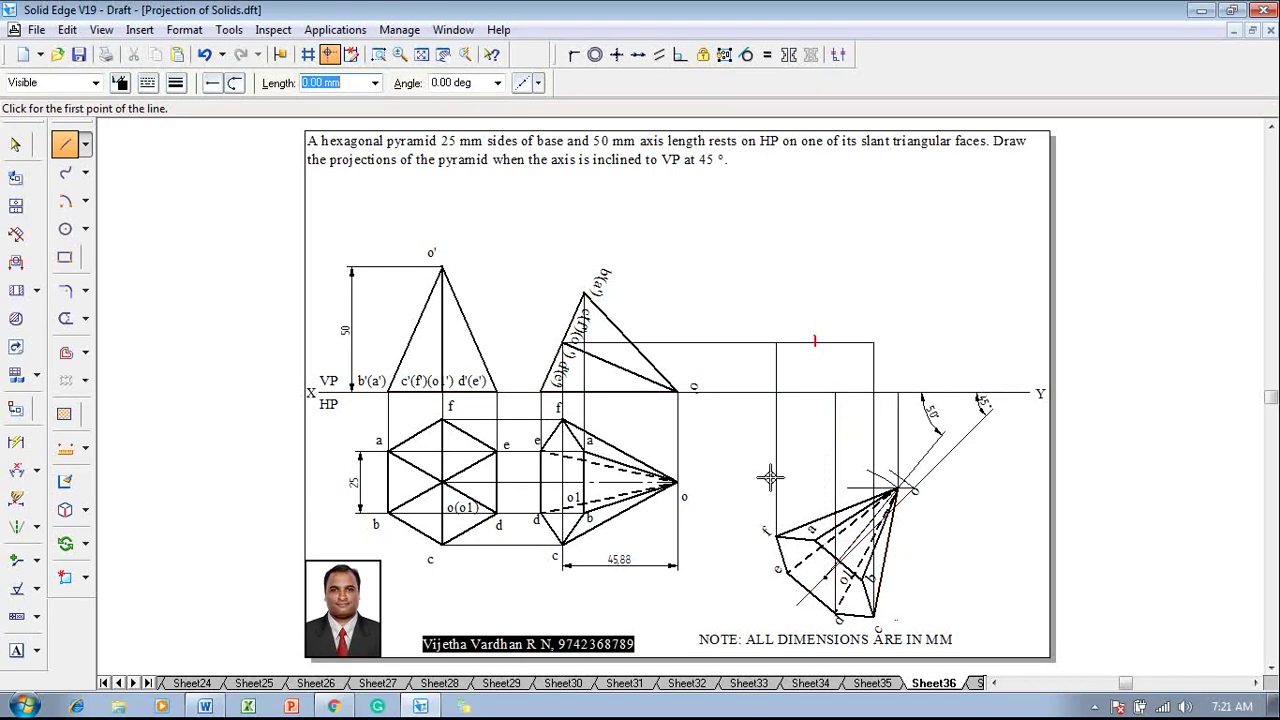
click(787, 570)
click(787, 392)
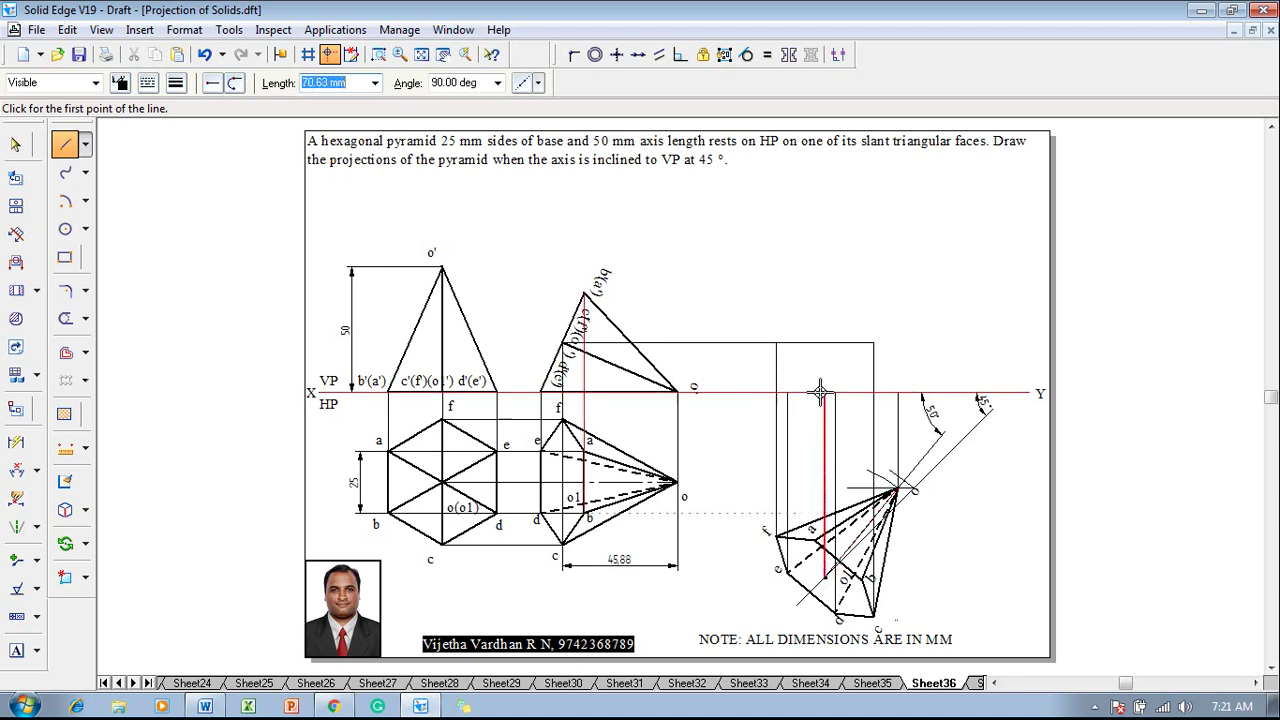
click(824, 342)
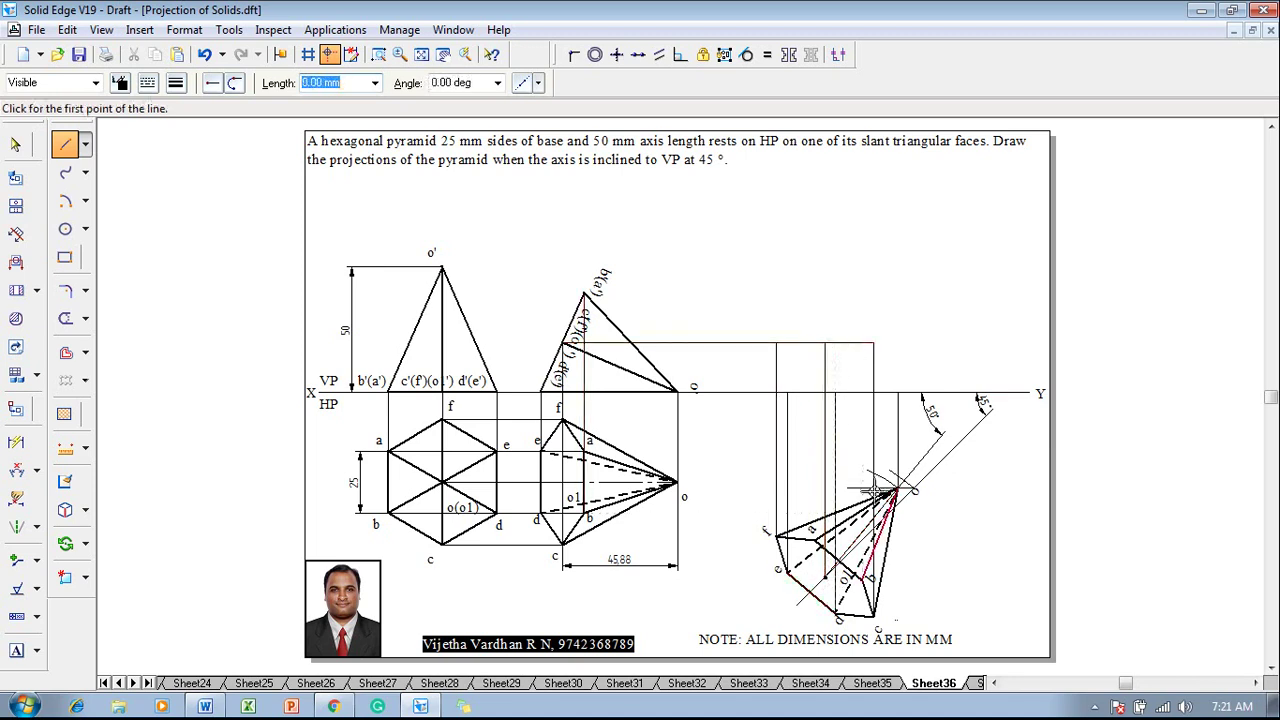
click(860, 579)
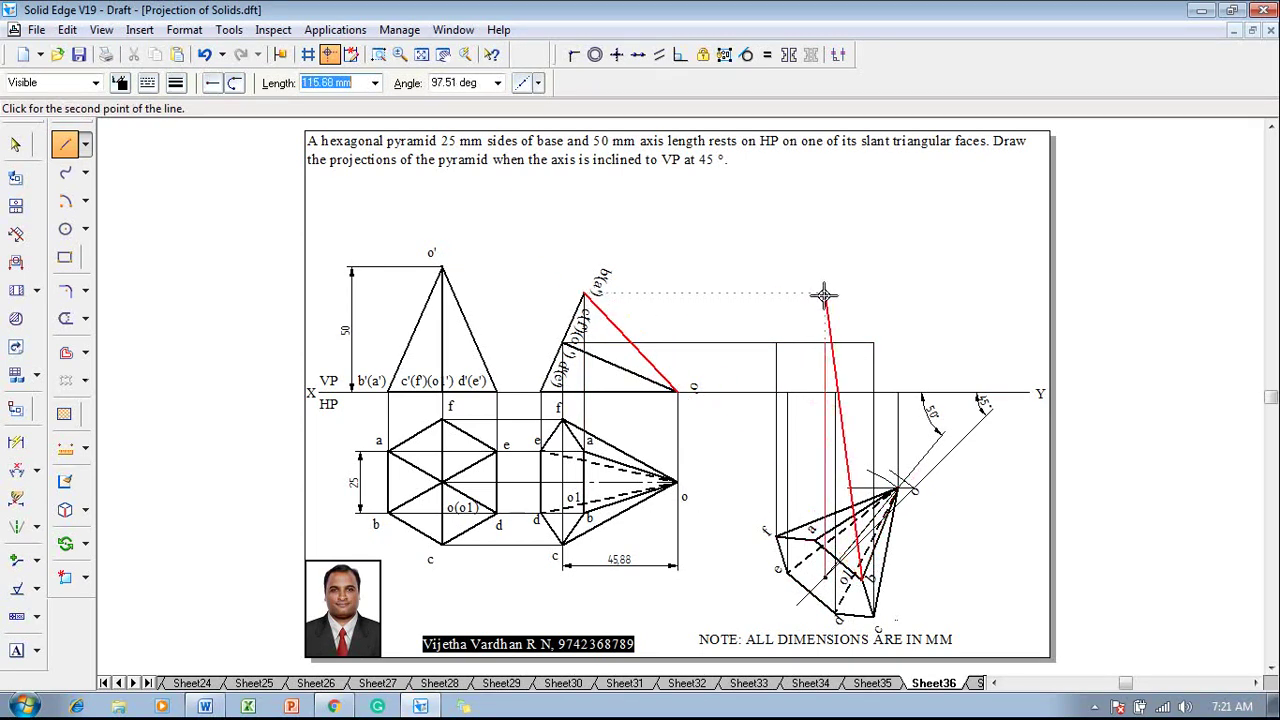
click(862, 293)
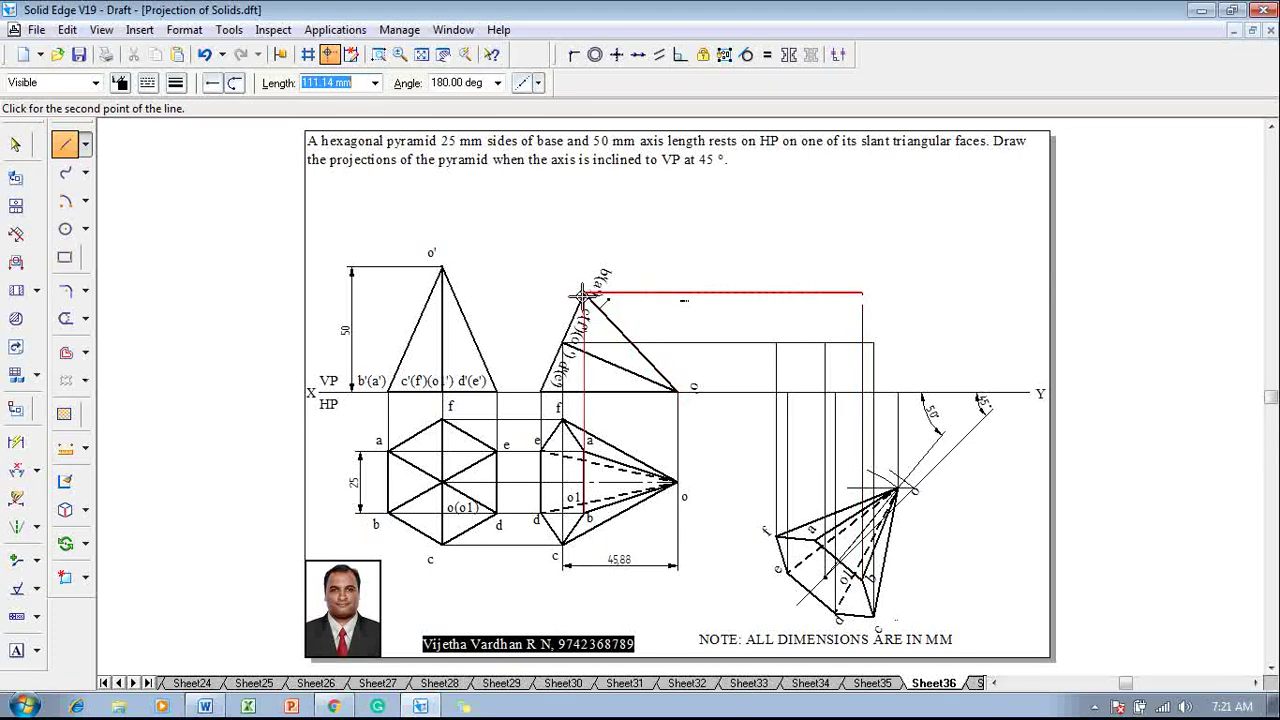
click(586, 293)
right_click(686, 329)
click(815, 540)
click(816, 293)
right_click(894, 300)
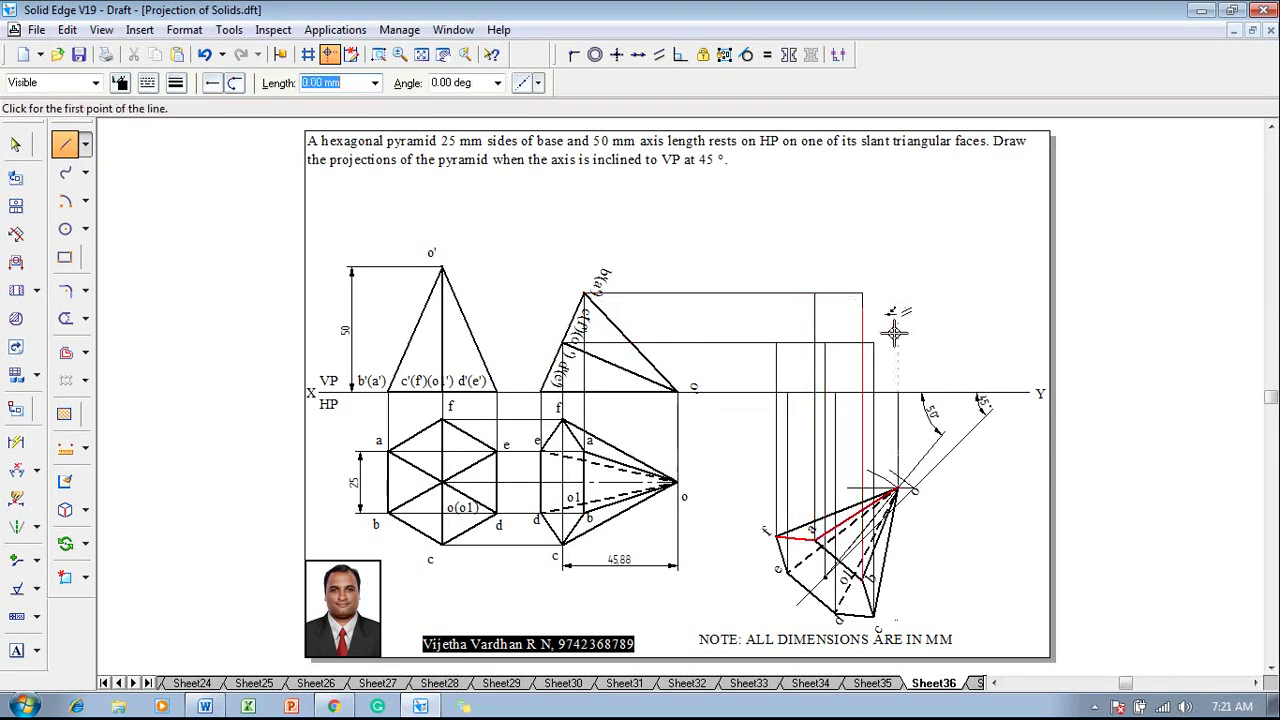
Label the front-view intersections a', b', c', d', e', f', o1' and o'.
click(16, 651)
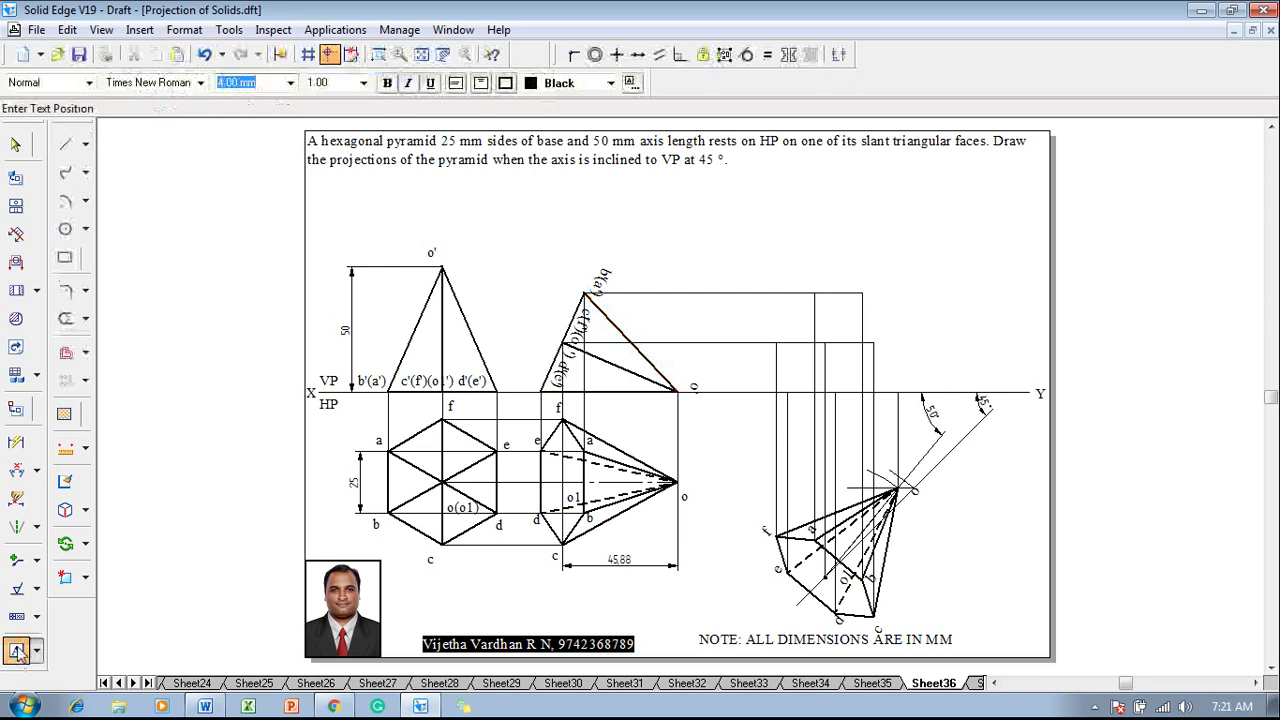
click(807, 270)
text(a)
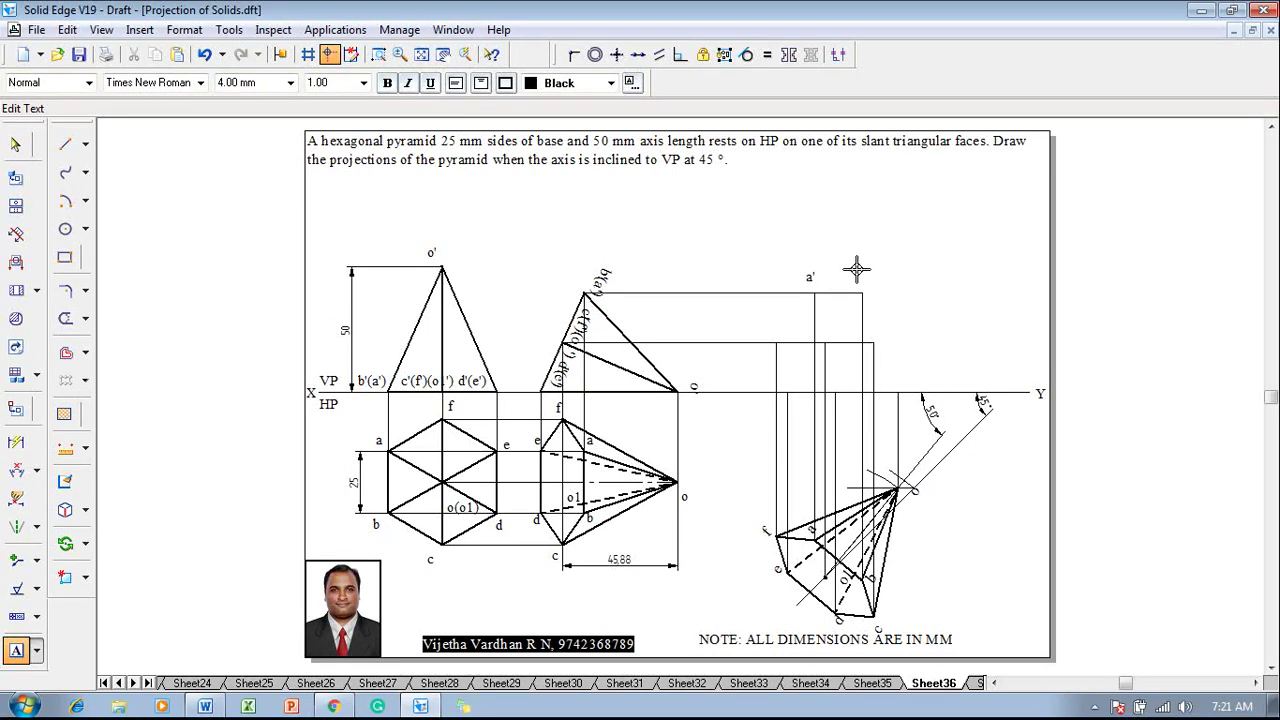
click(876, 322)
click(821, 367)
text(d')
text(o1')
key(Escape)
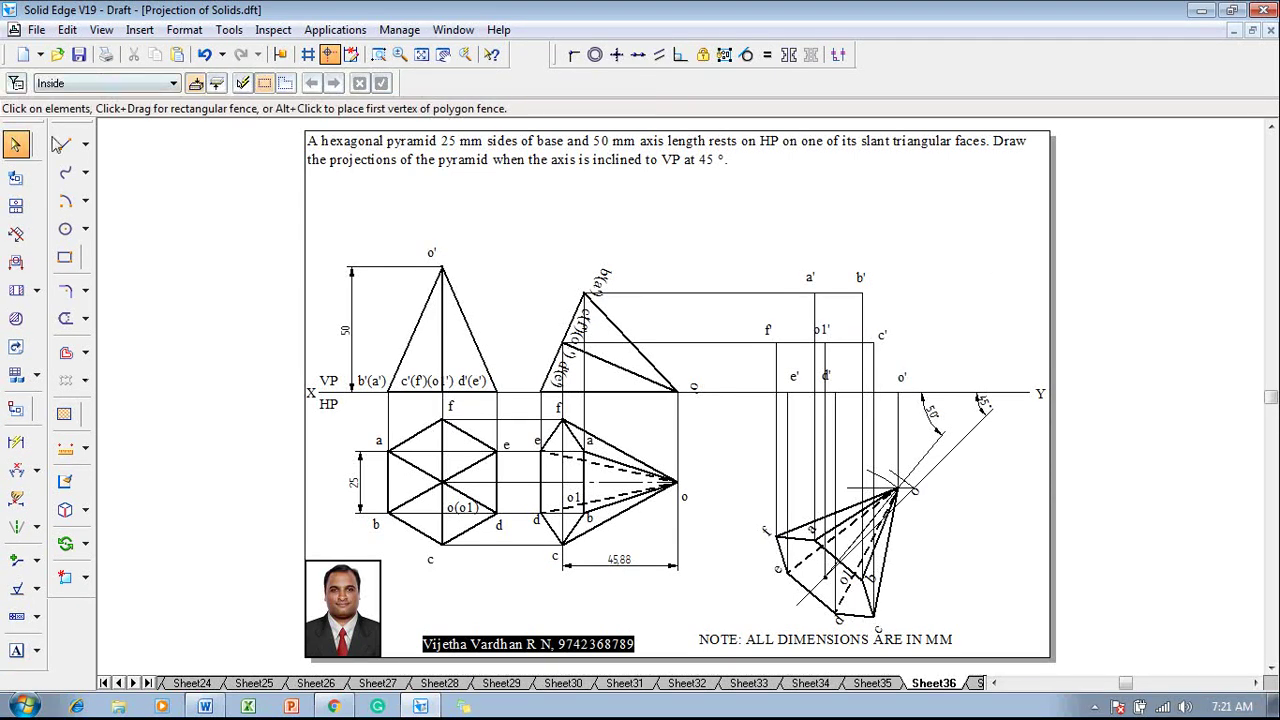
Draw the closed 0.50 mm thick outline a'-b'-o'-e'-f'-a' in the new front view.
click(65, 144)
click(148, 83)
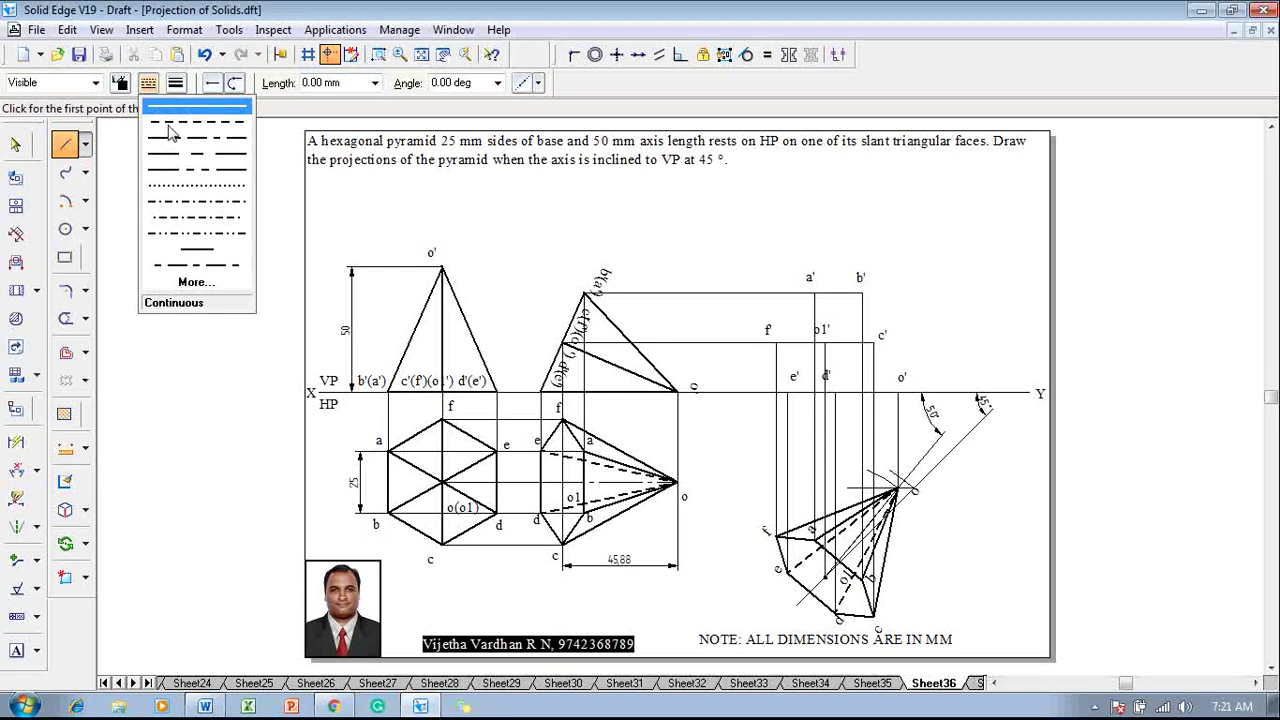
click(176, 83)
click(186, 155)
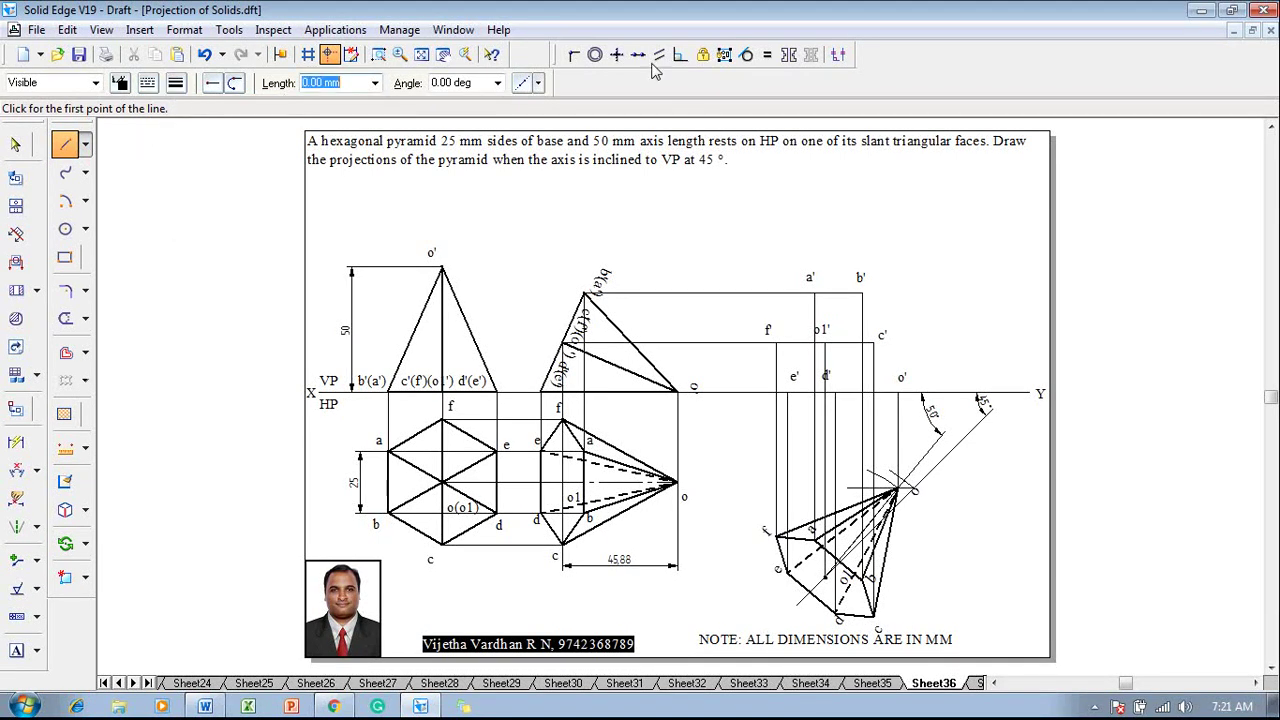
click(815, 293)
click(862, 293)
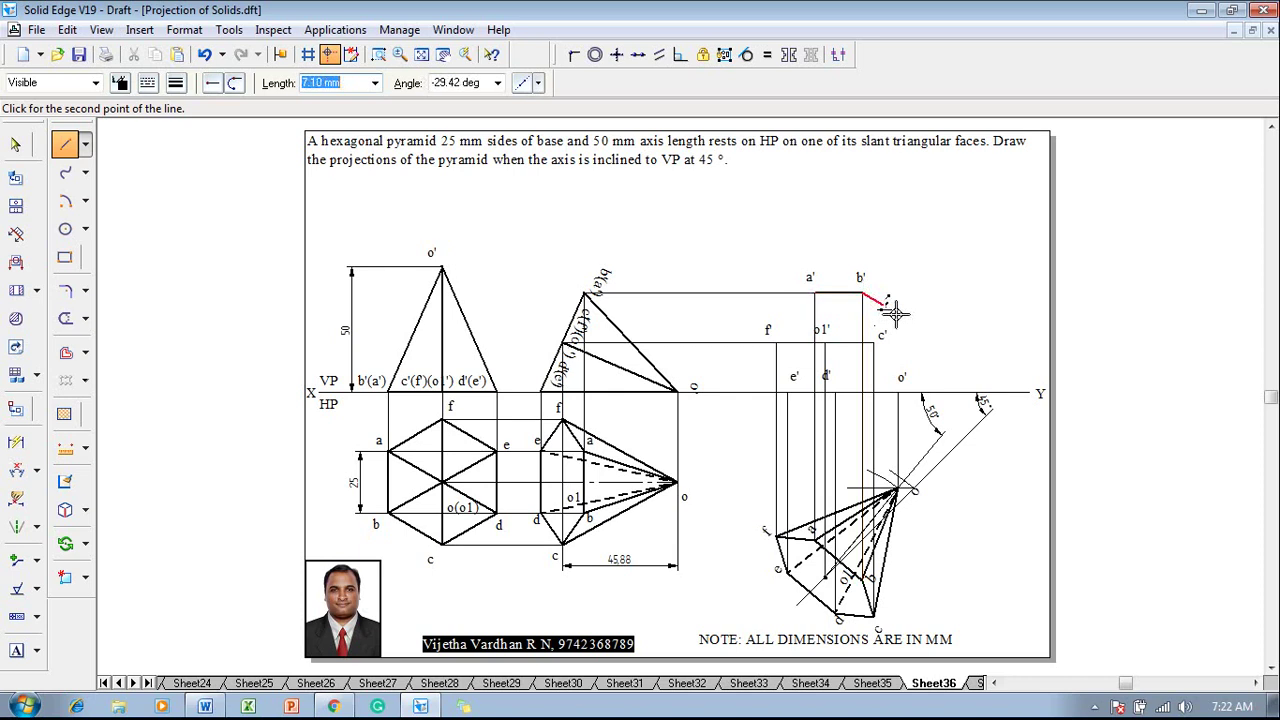
click(897, 393)
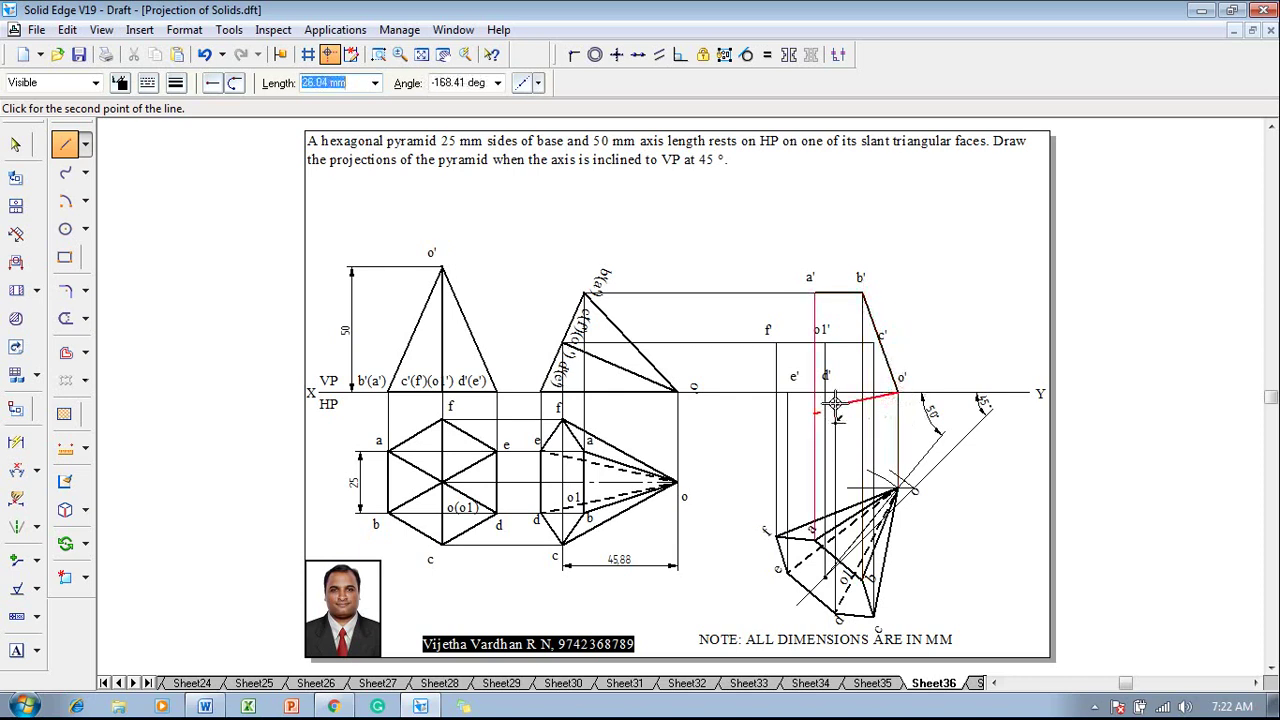
click(788, 393)
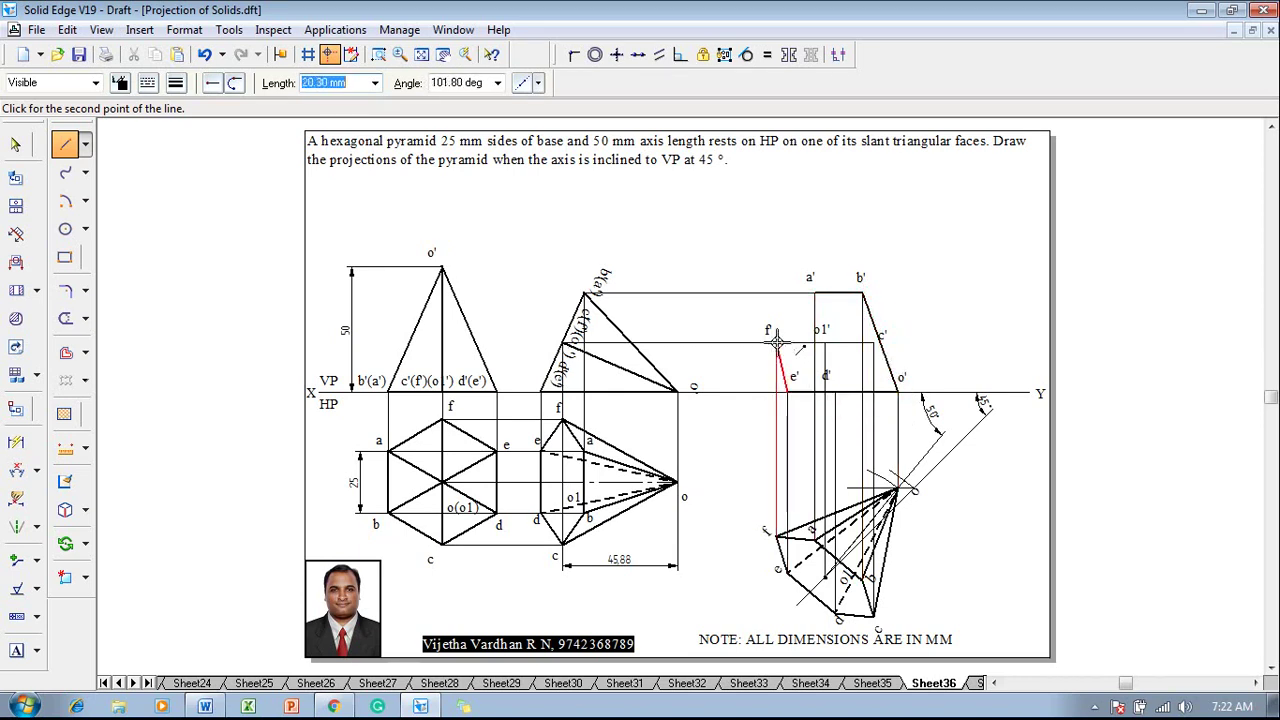
click(777, 342)
click(813, 293)
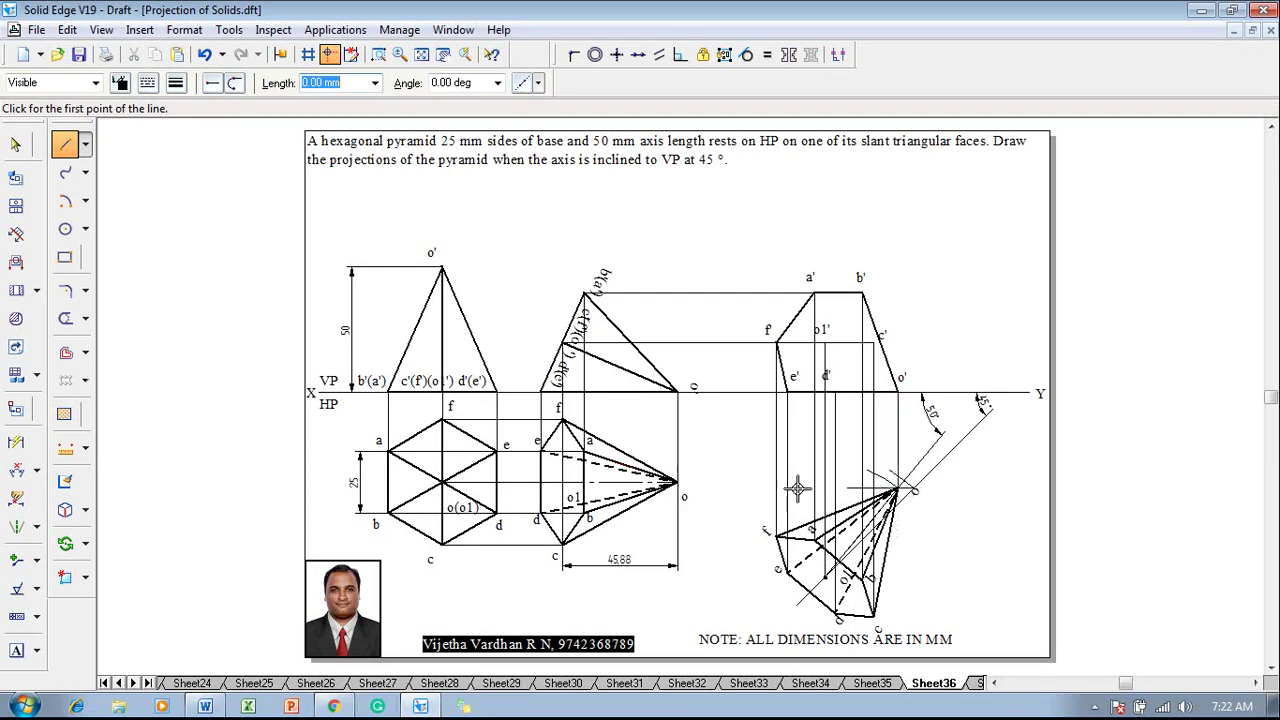
Add the thick edge from d' up to c'.
click(835, 392)
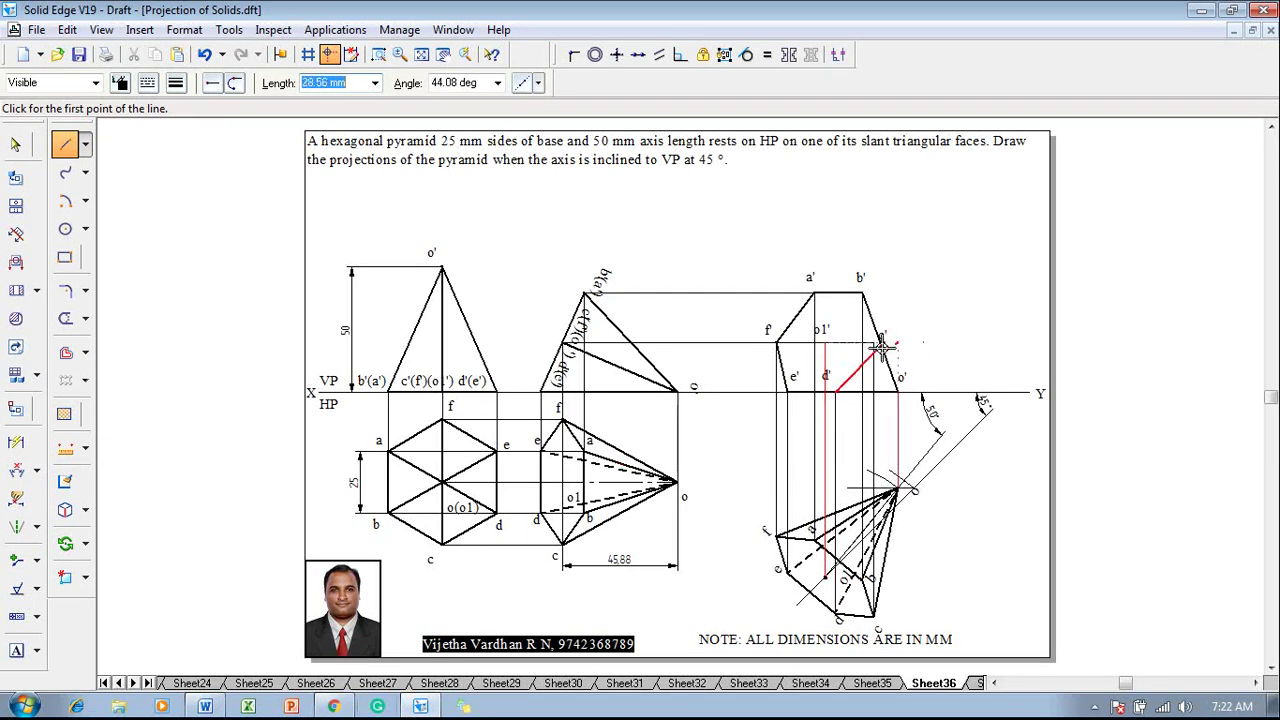
click(873, 344)
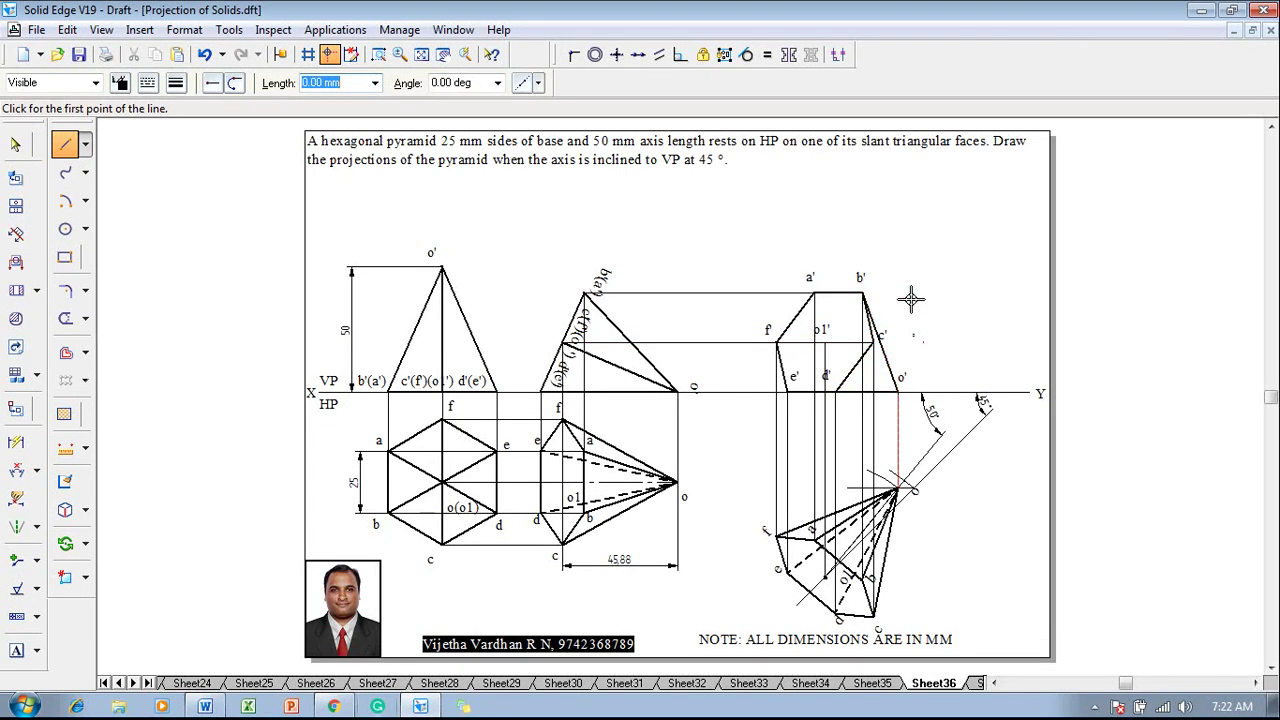
key(Escape)
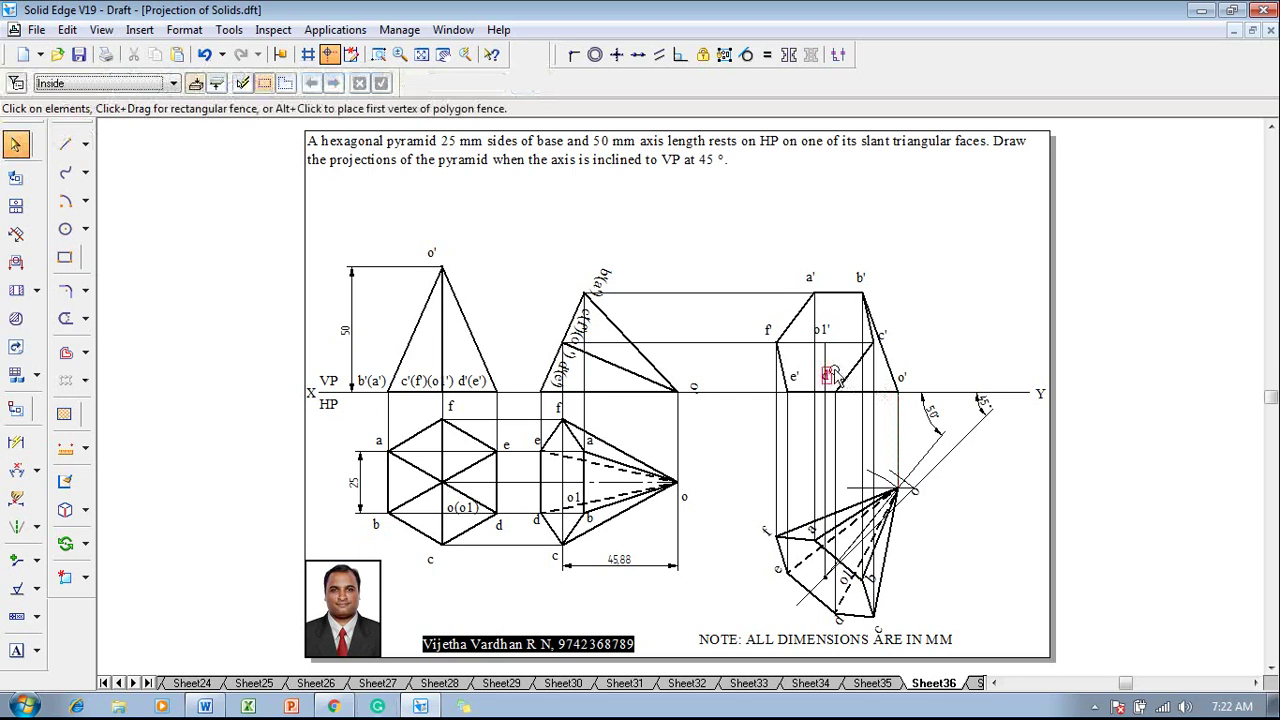
click(836, 377)
key(Escape)
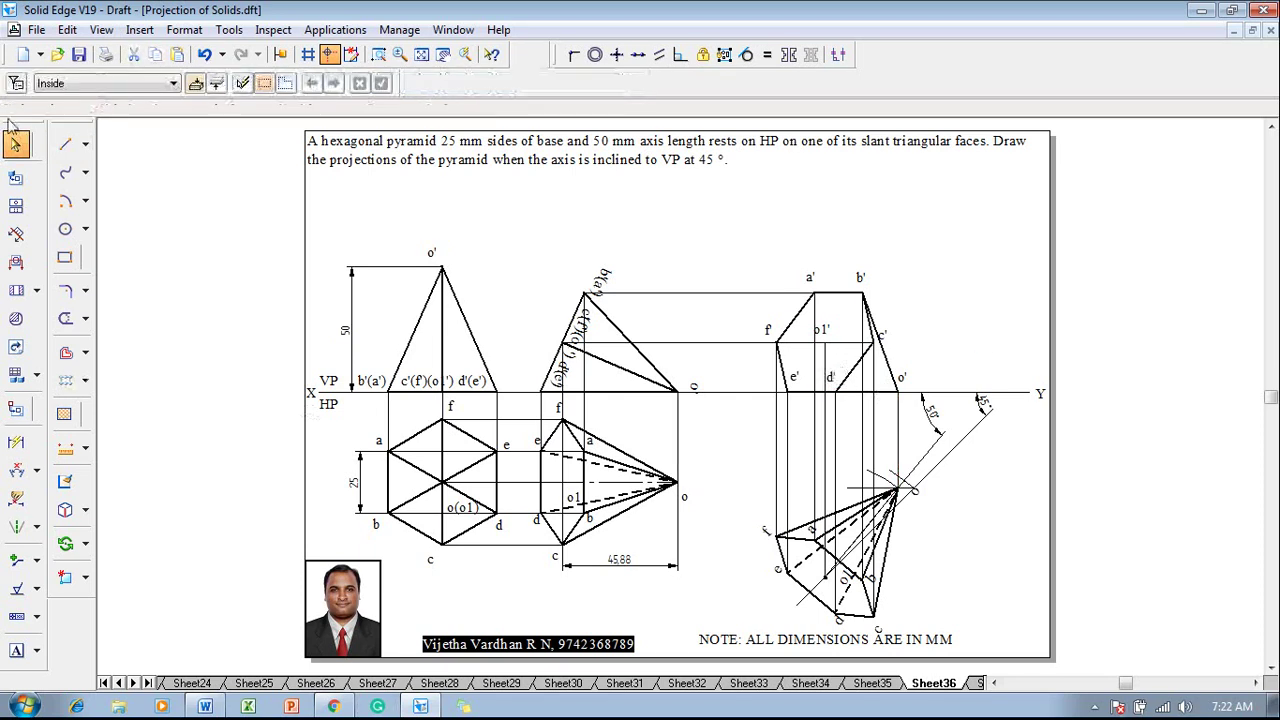
Draw the dashed hidden edges a'–c'–o' and o'–f'.
click(66, 144)
click(147, 82)
click(156, 120)
click(815, 293)
click(871, 343)
click(898, 392)
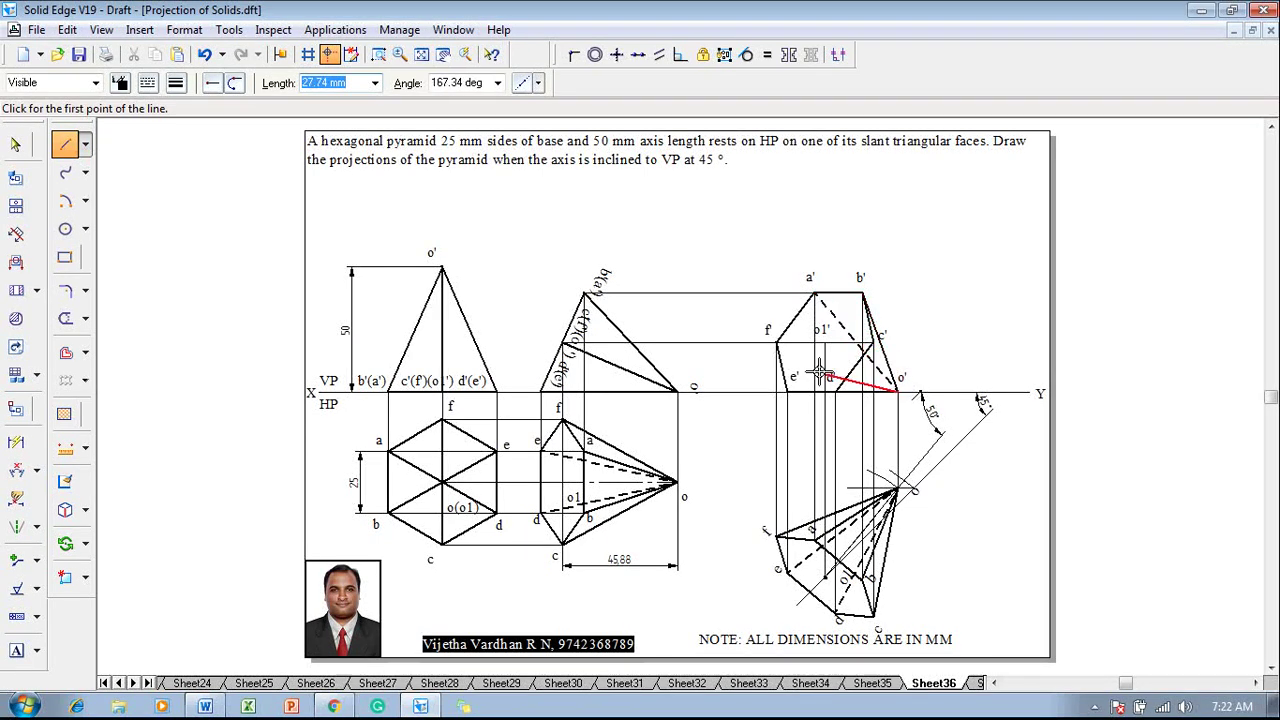
click(777, 343)
right_click(1000, 485)
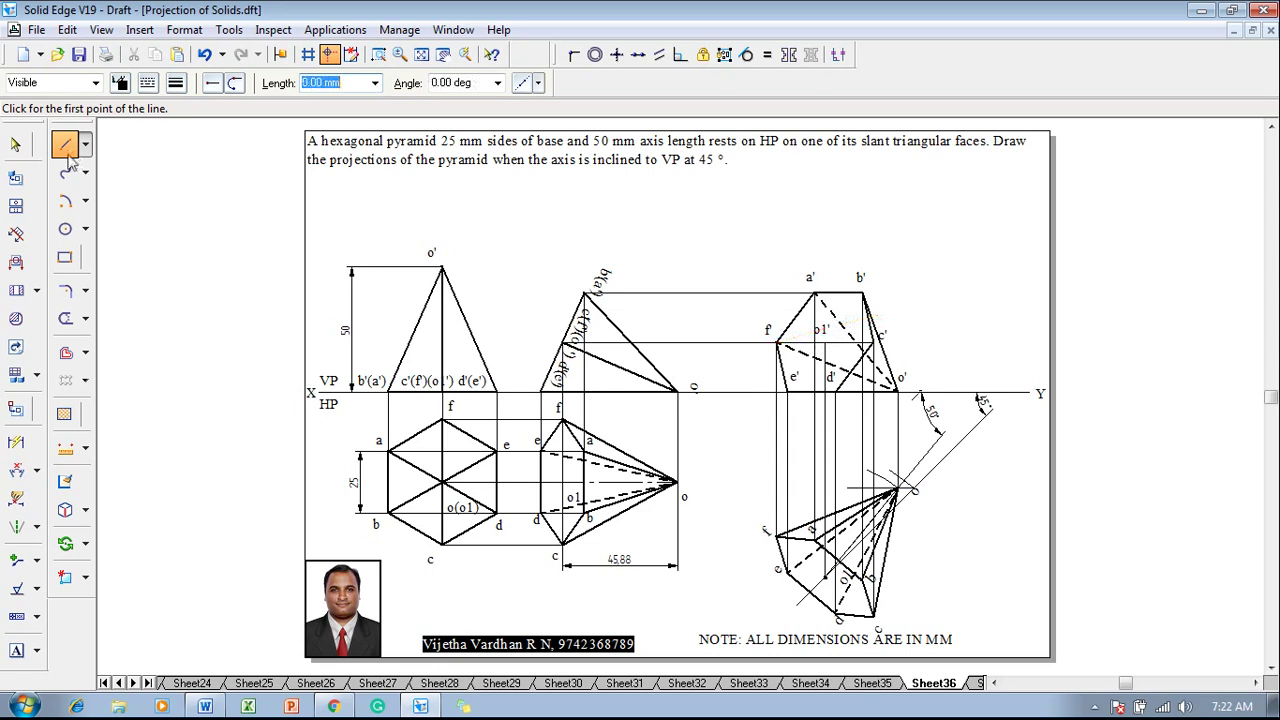
Draw the dashed edge from c' to apex o'.
click(148, 82)
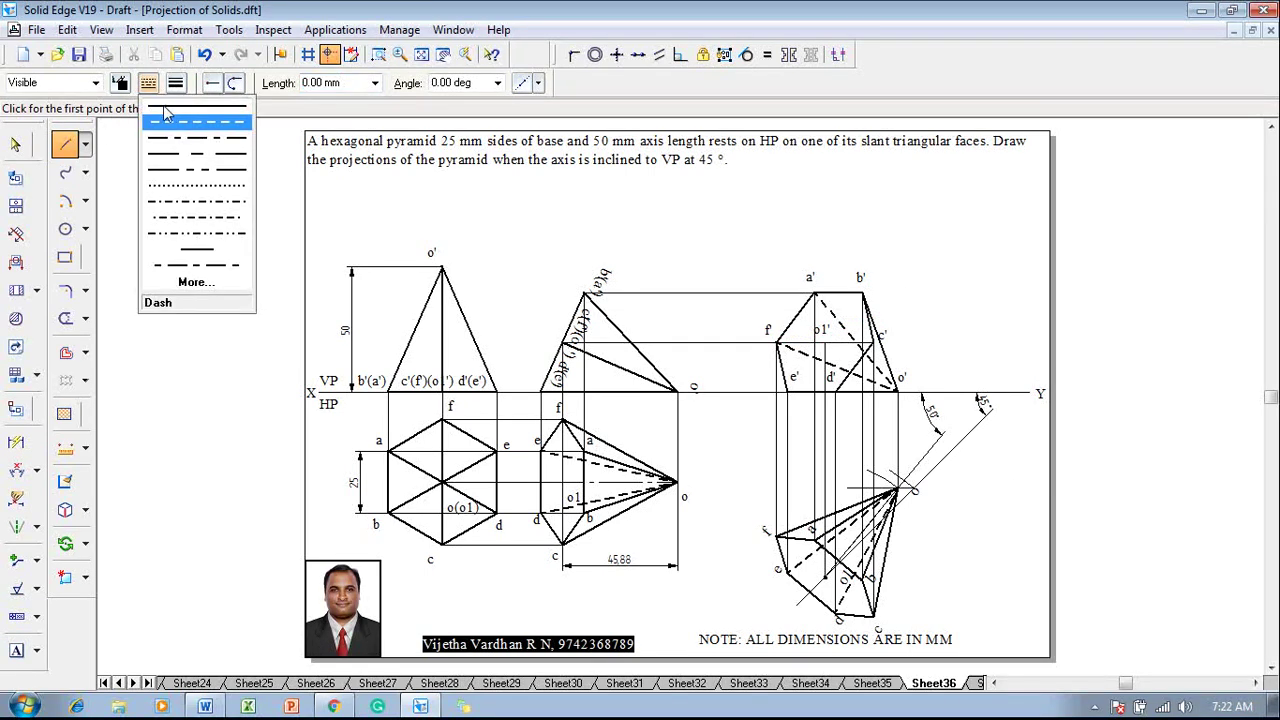
click(166, 117)
click(175, 82)
click(230, 150)
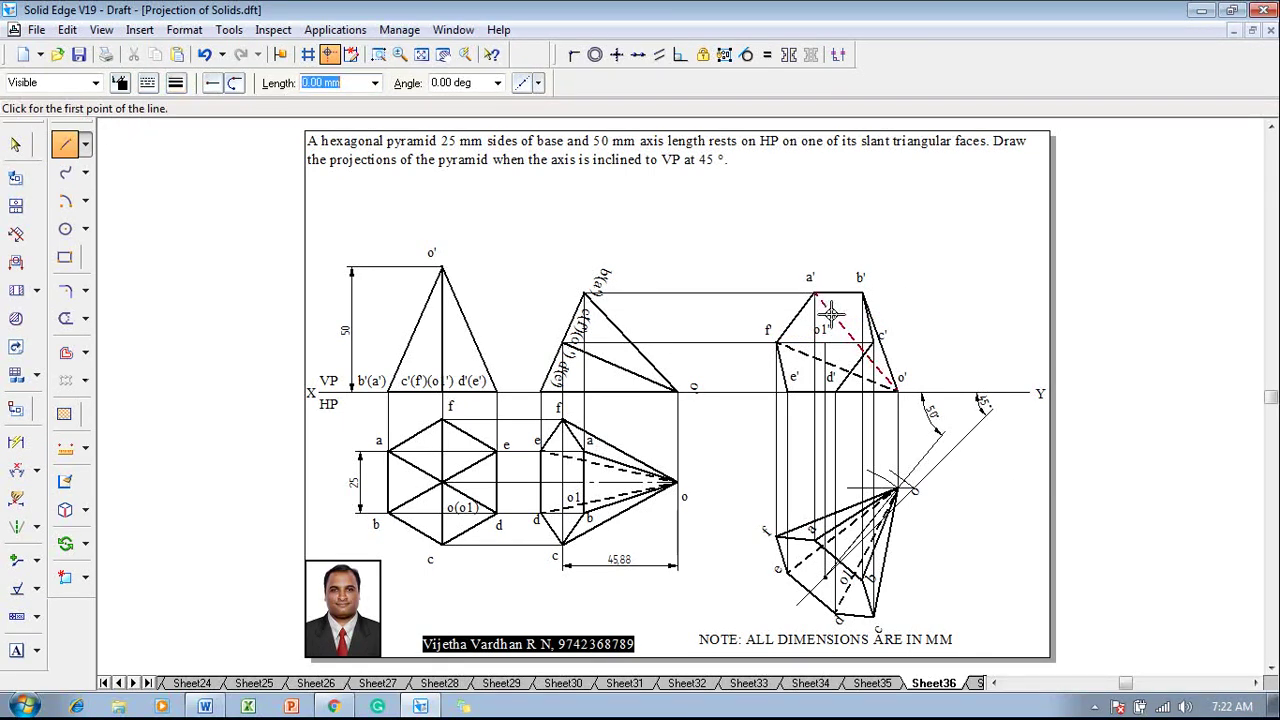
click(872, 343)
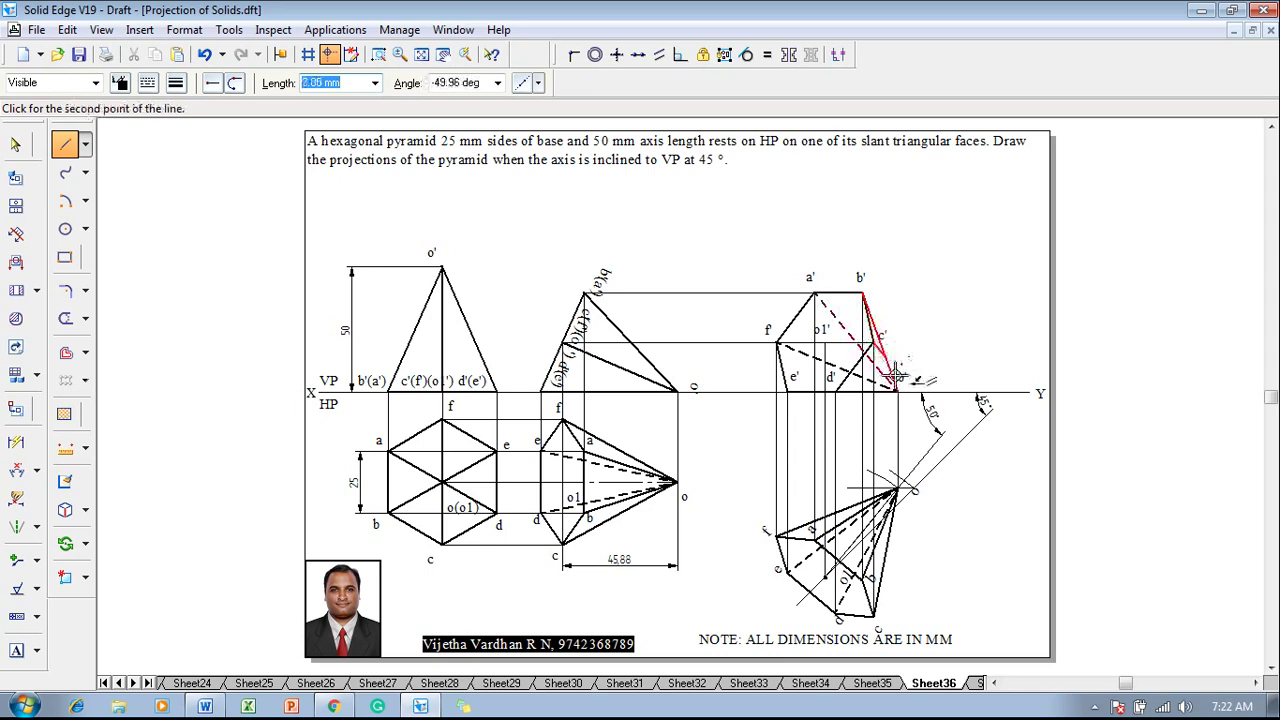
click(897, 390)
right_click(943, 346)
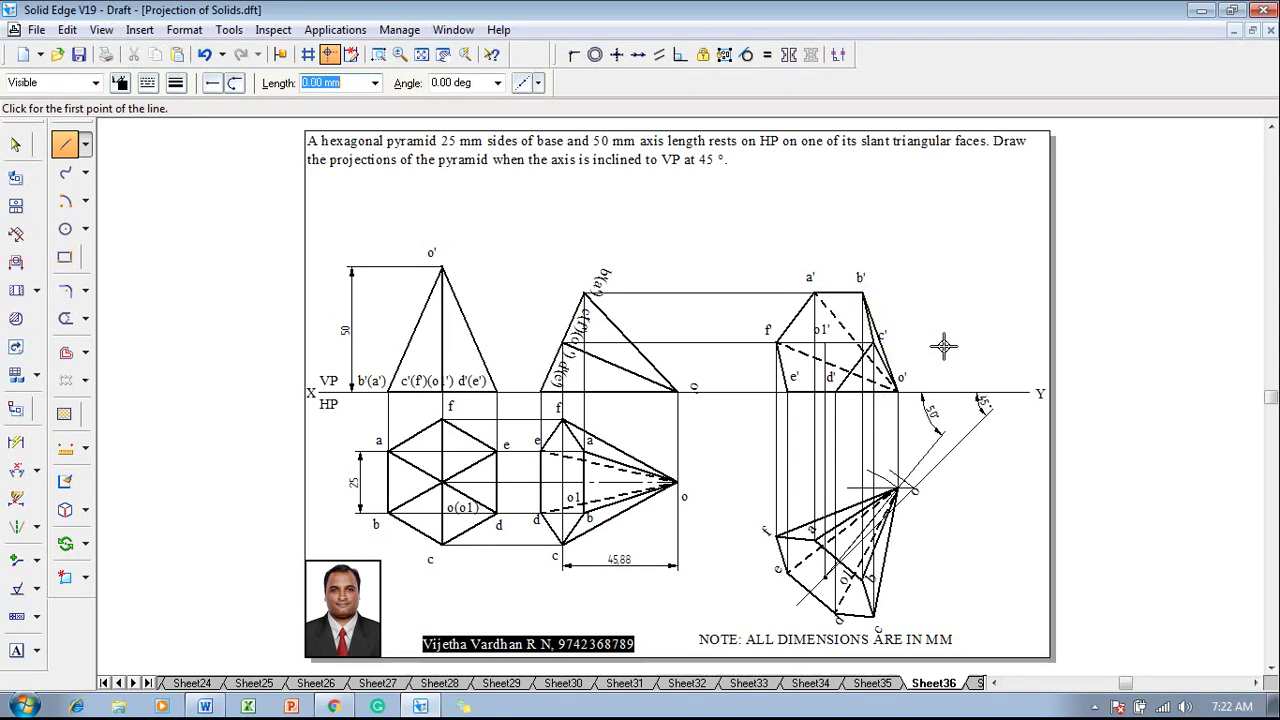
Draw a thinner dashed axis line from o1' to o'.
click(147, 82)
click(171, 128)
click(176, 83)
click(194, 129)
click(822, 343)
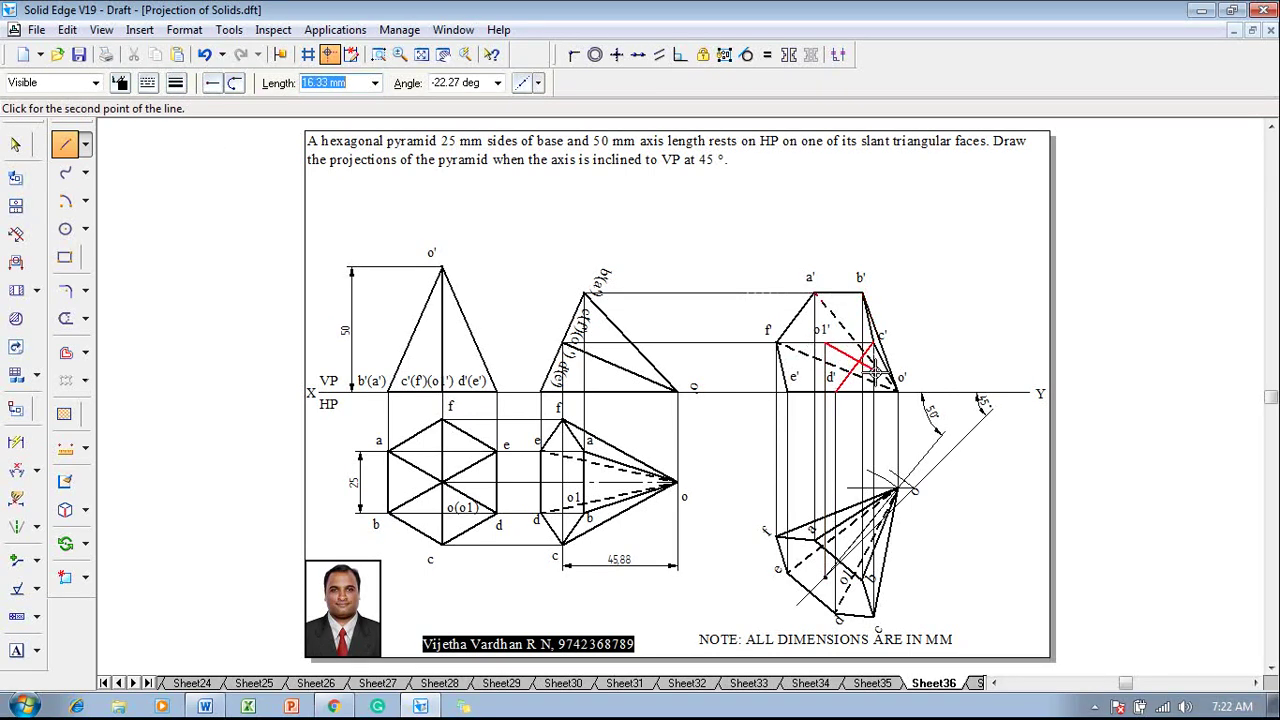
click(900, 386)
right_click(932, 349)
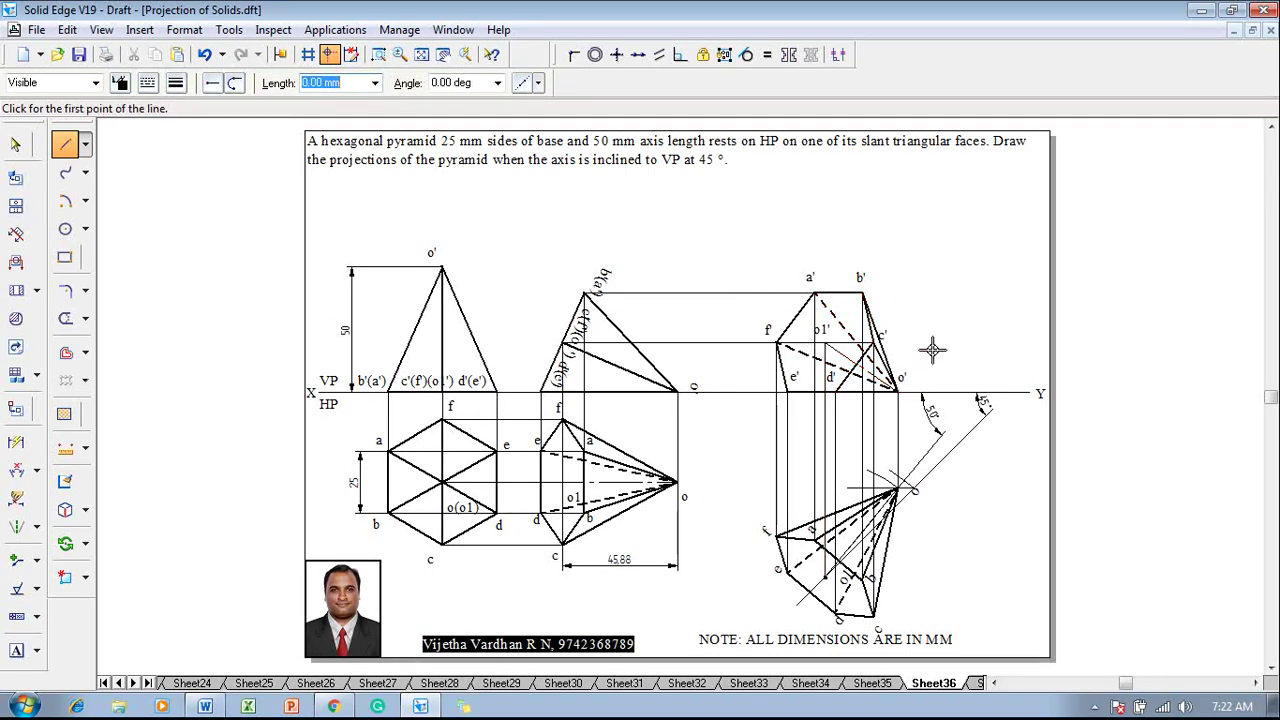
key(Escape)
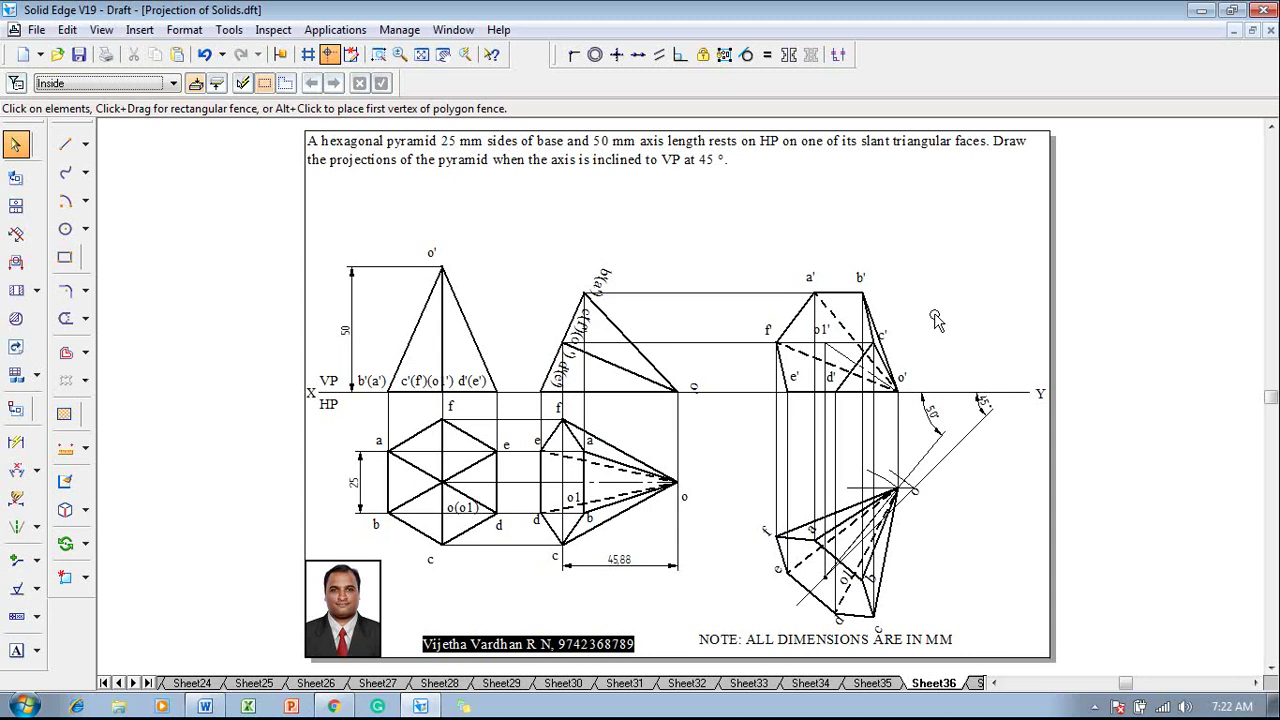